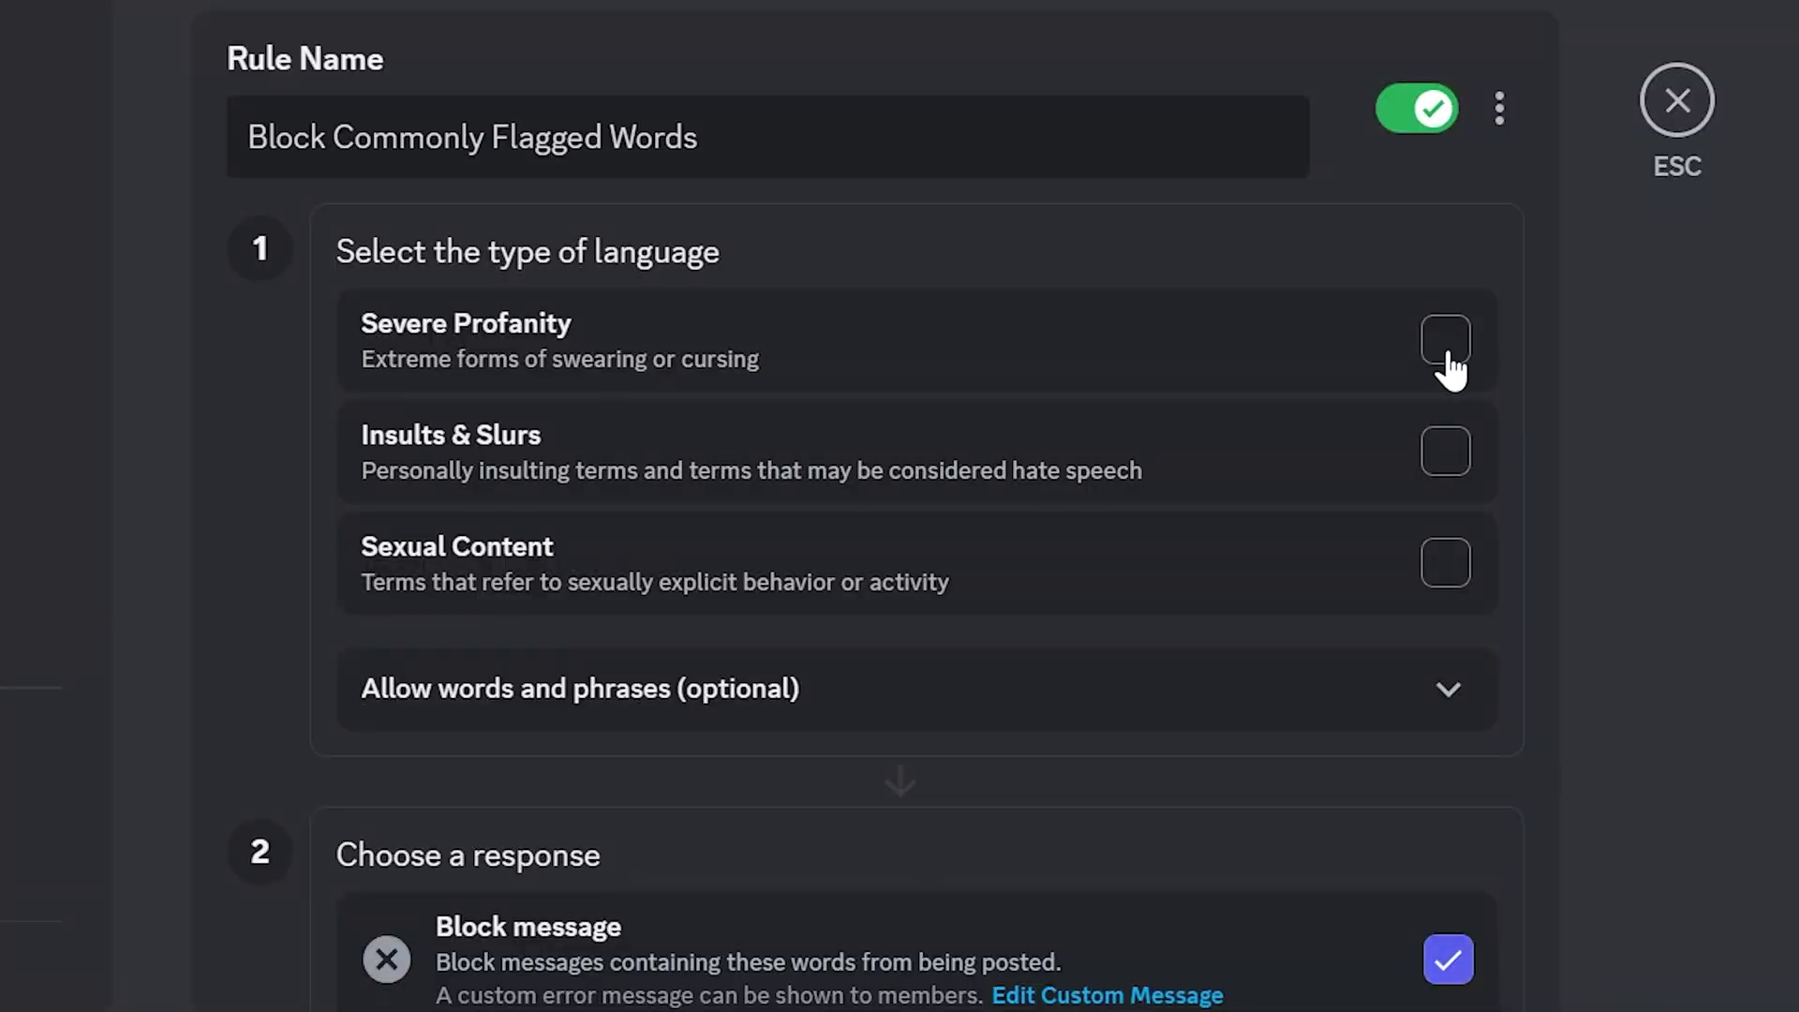
Tick an extra language category in the Block Commonly Flagged Words filter
click(1453, 453)
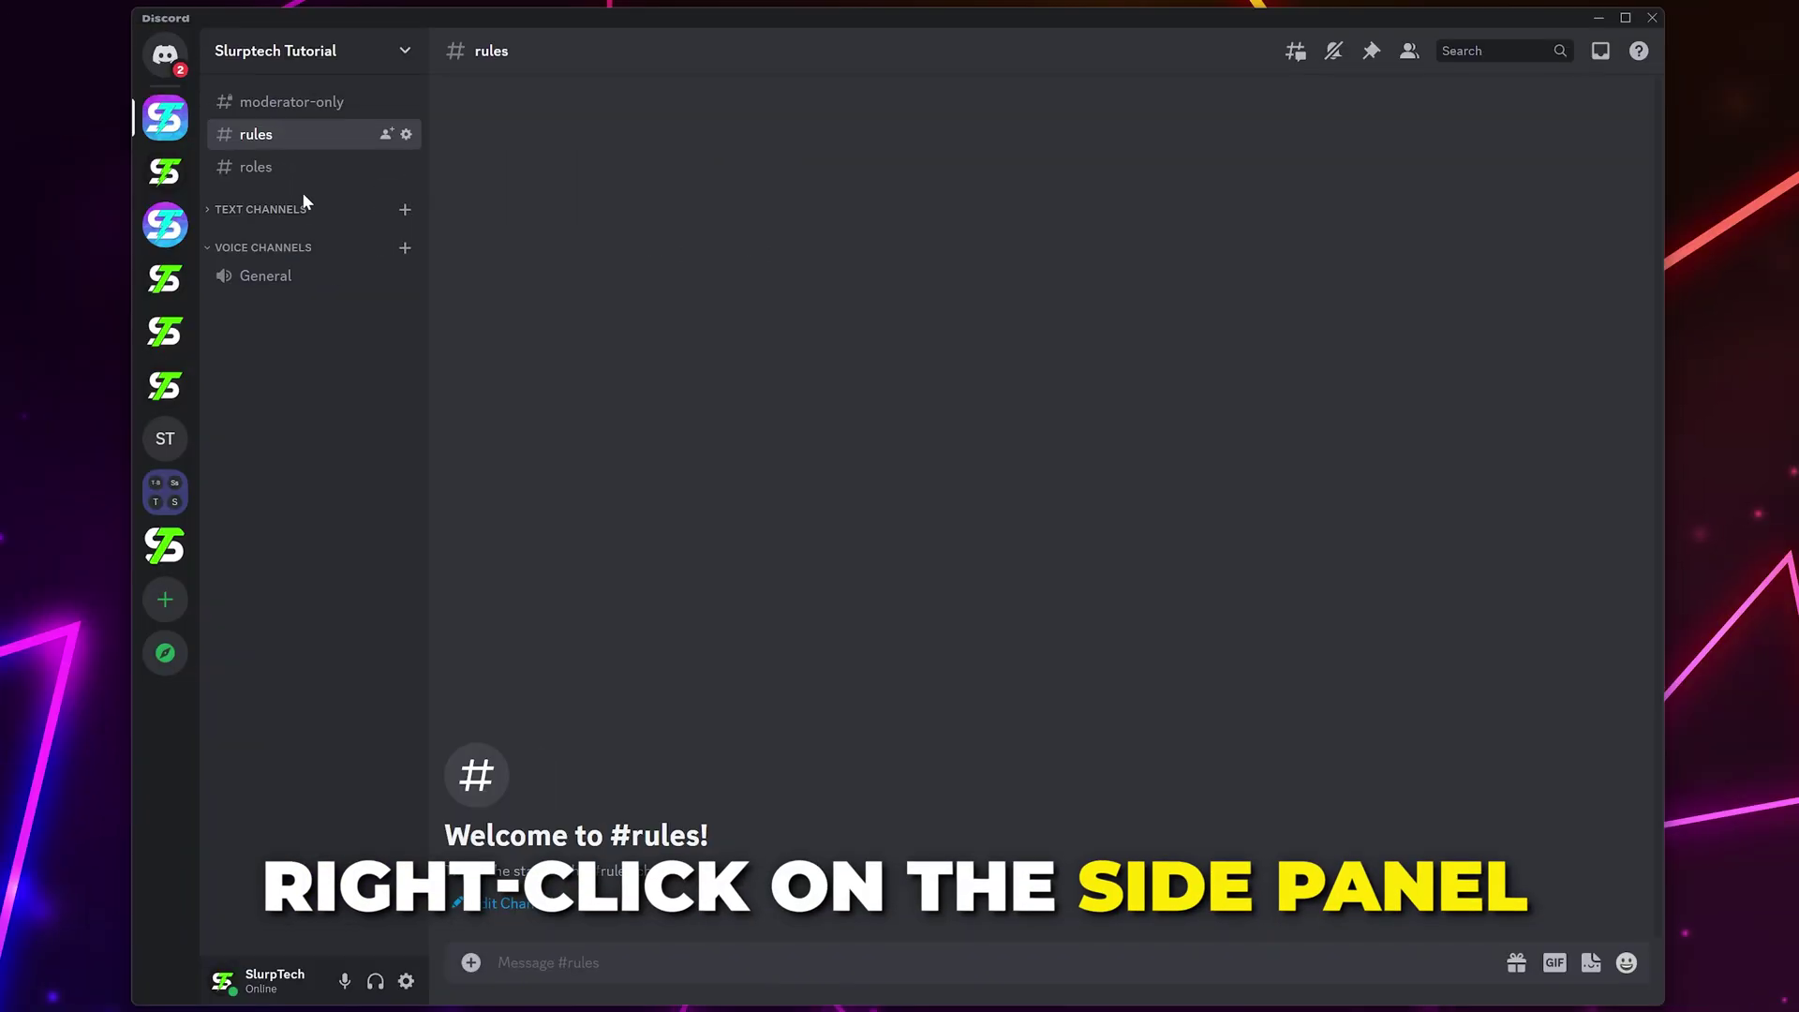
Create the private text channel 'automod-alerts', giving access only to the Moderators and Staff roles
right_click(300, 191)
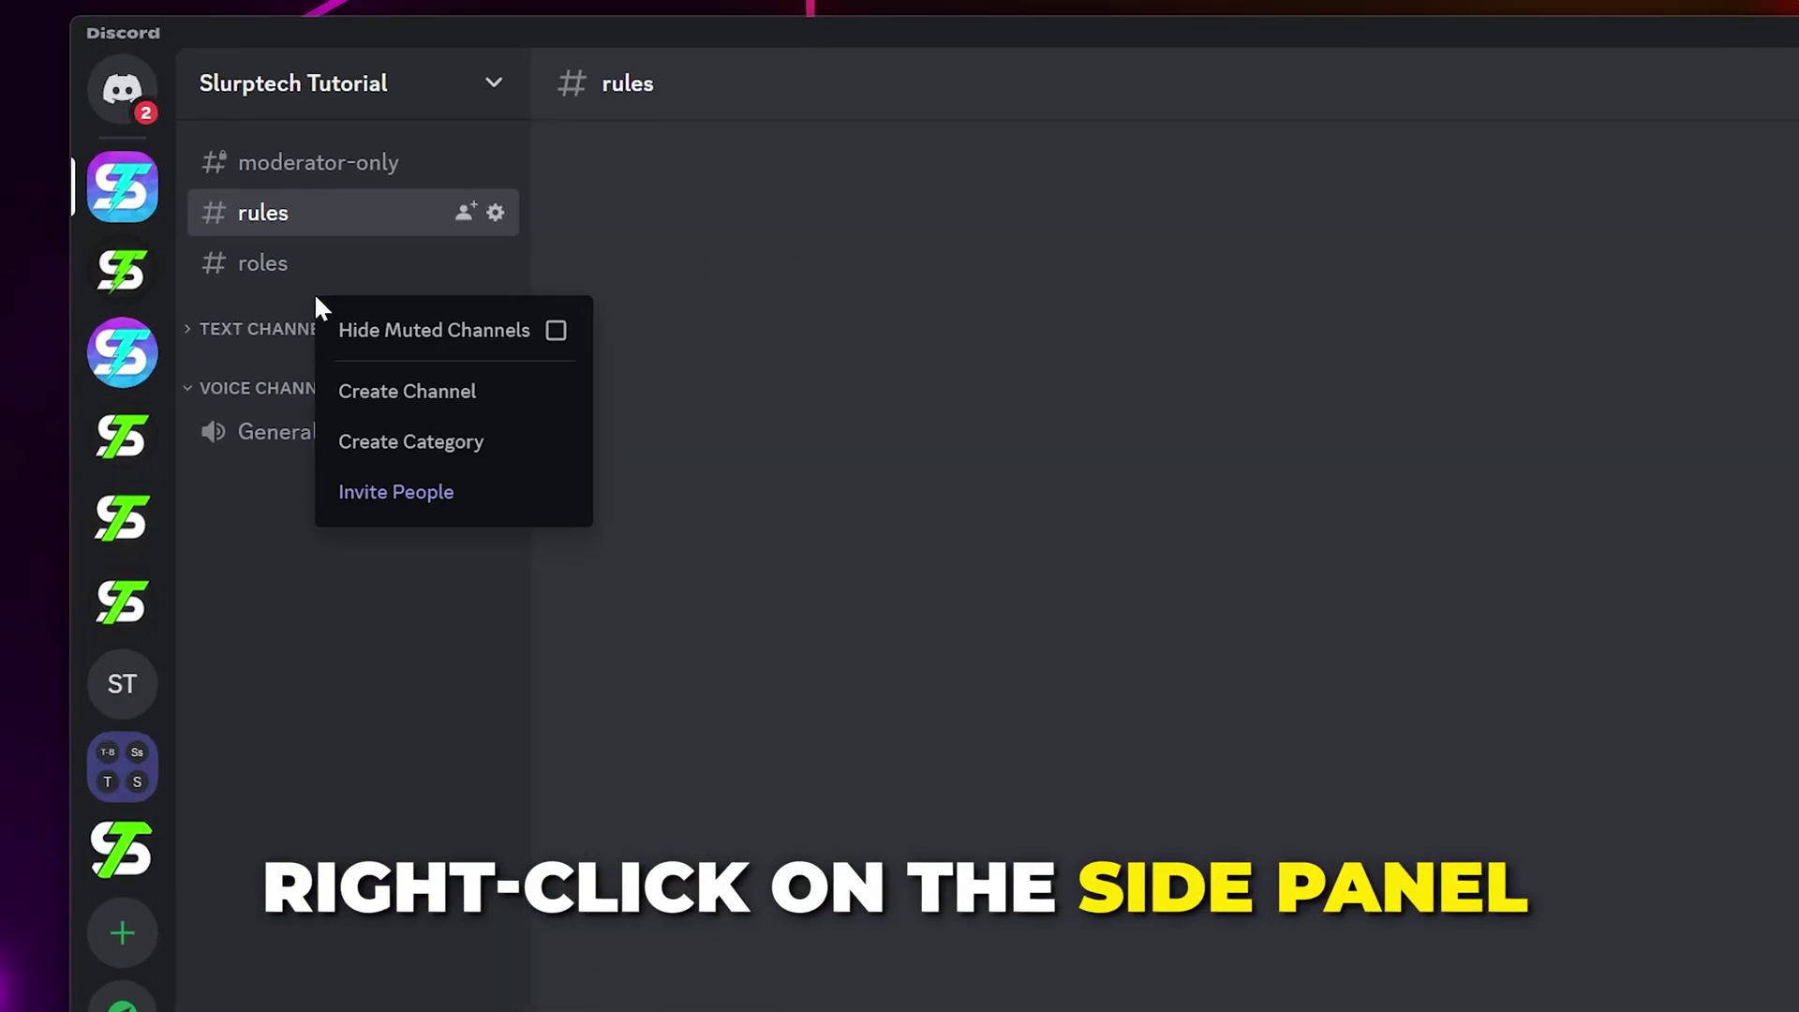
click(417, 409)
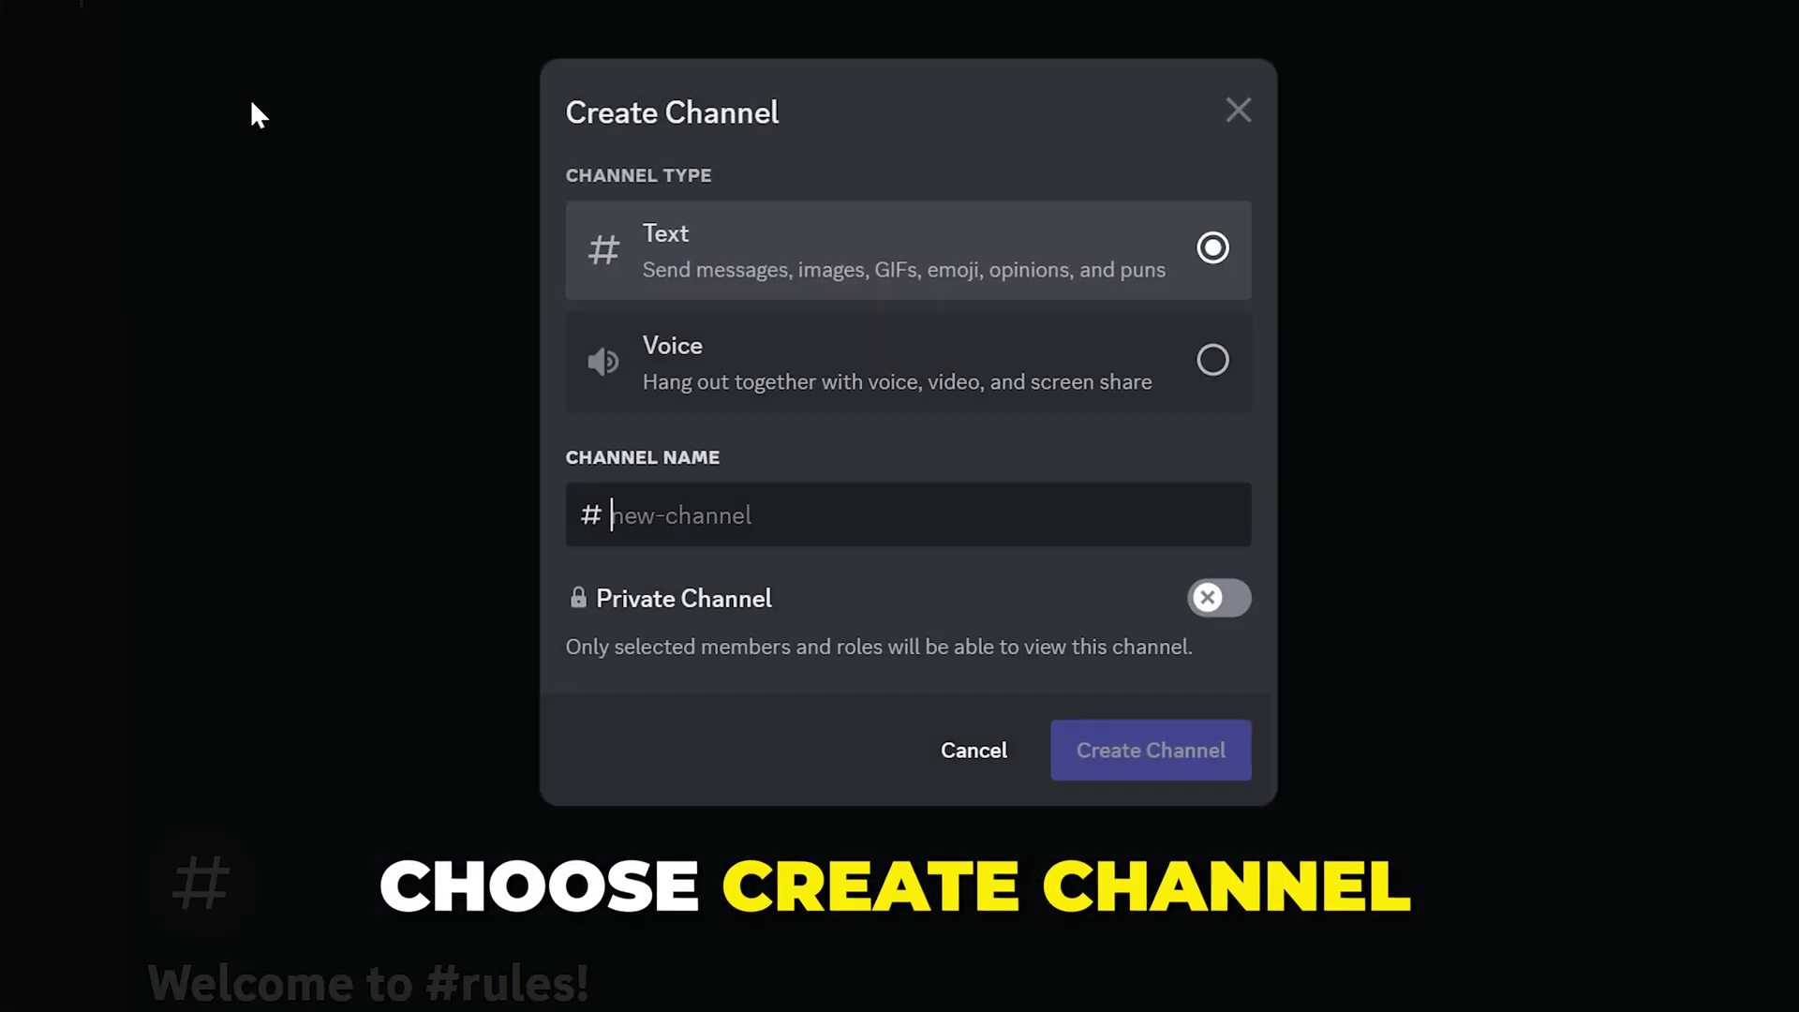
text(automod-alerts)
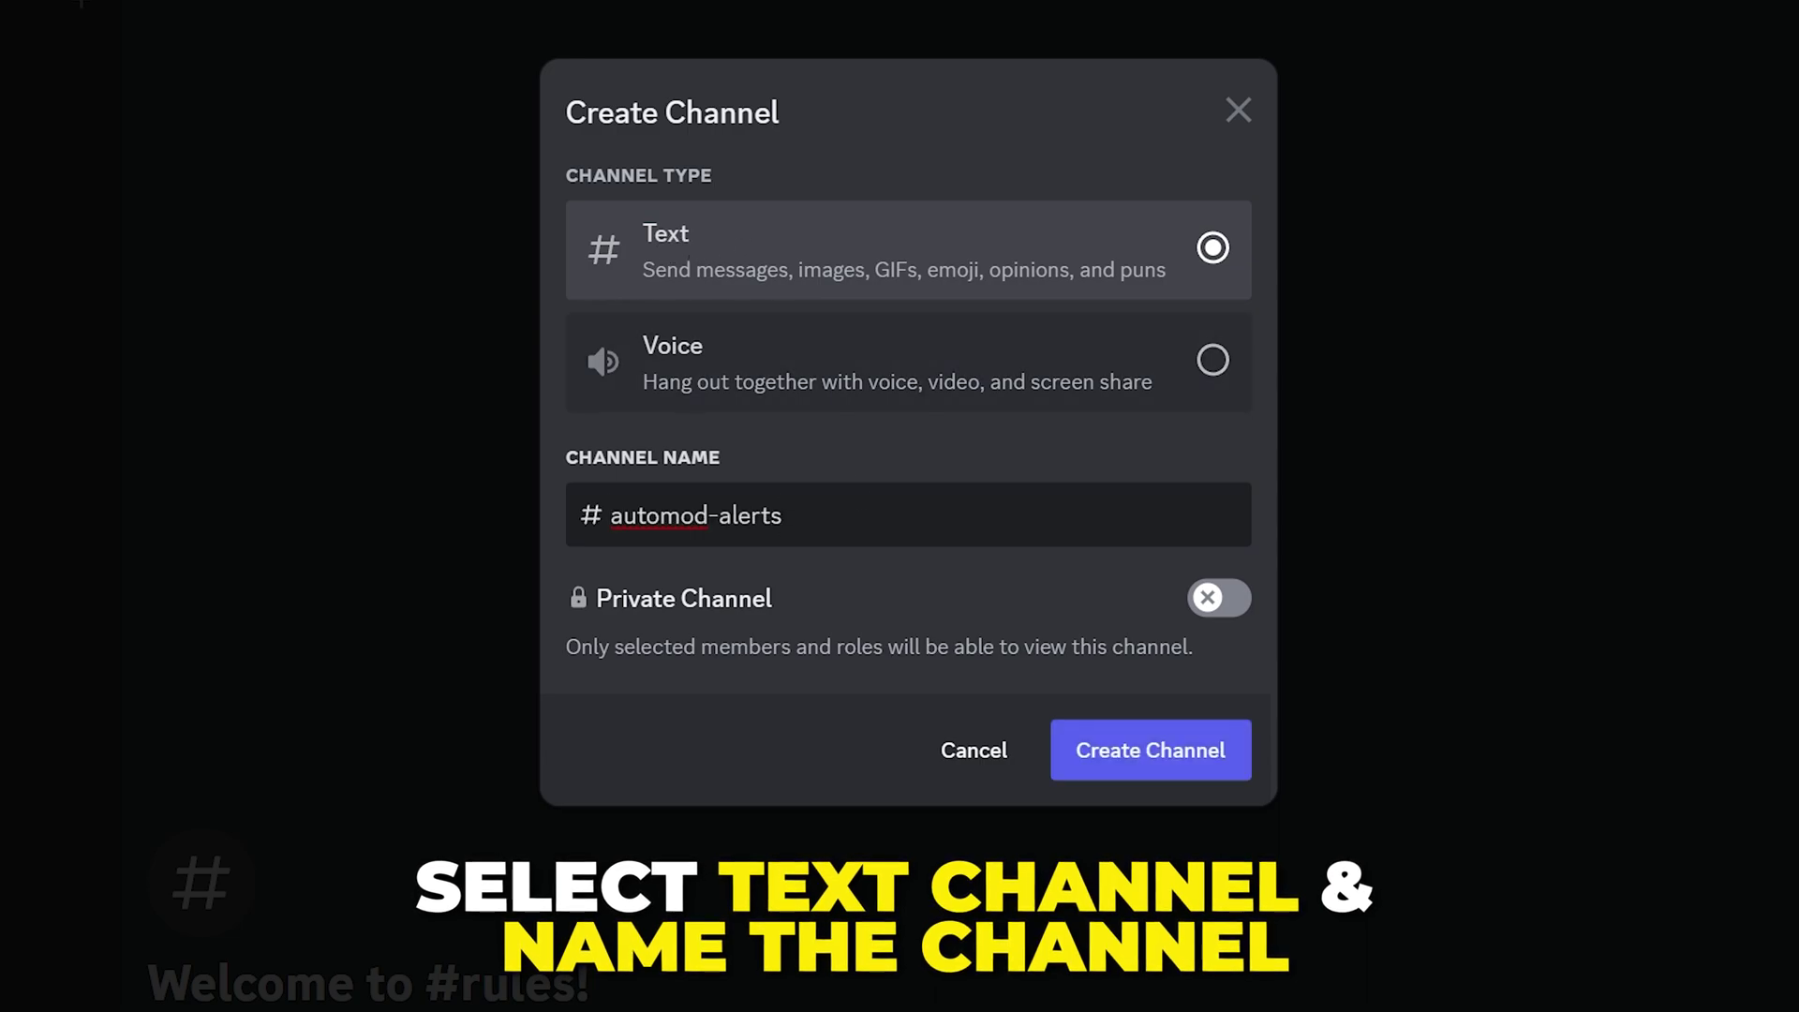
click(1223, 600)
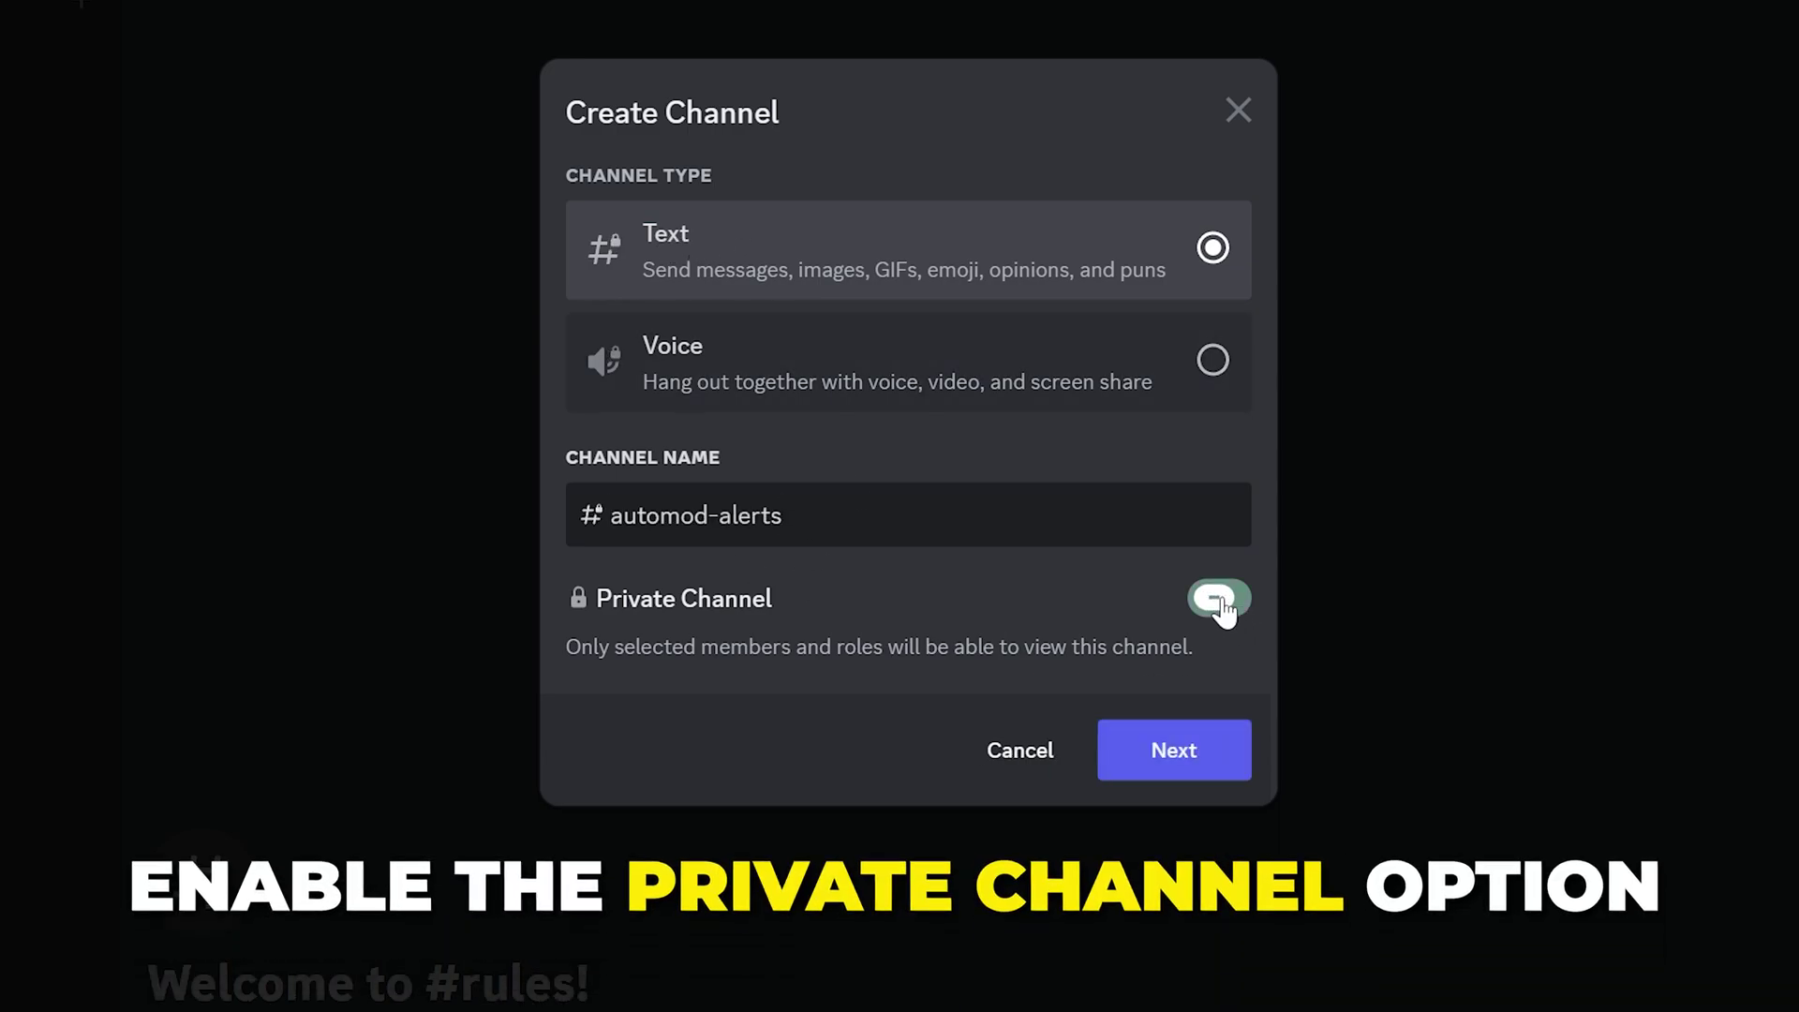
click(1179, 764)
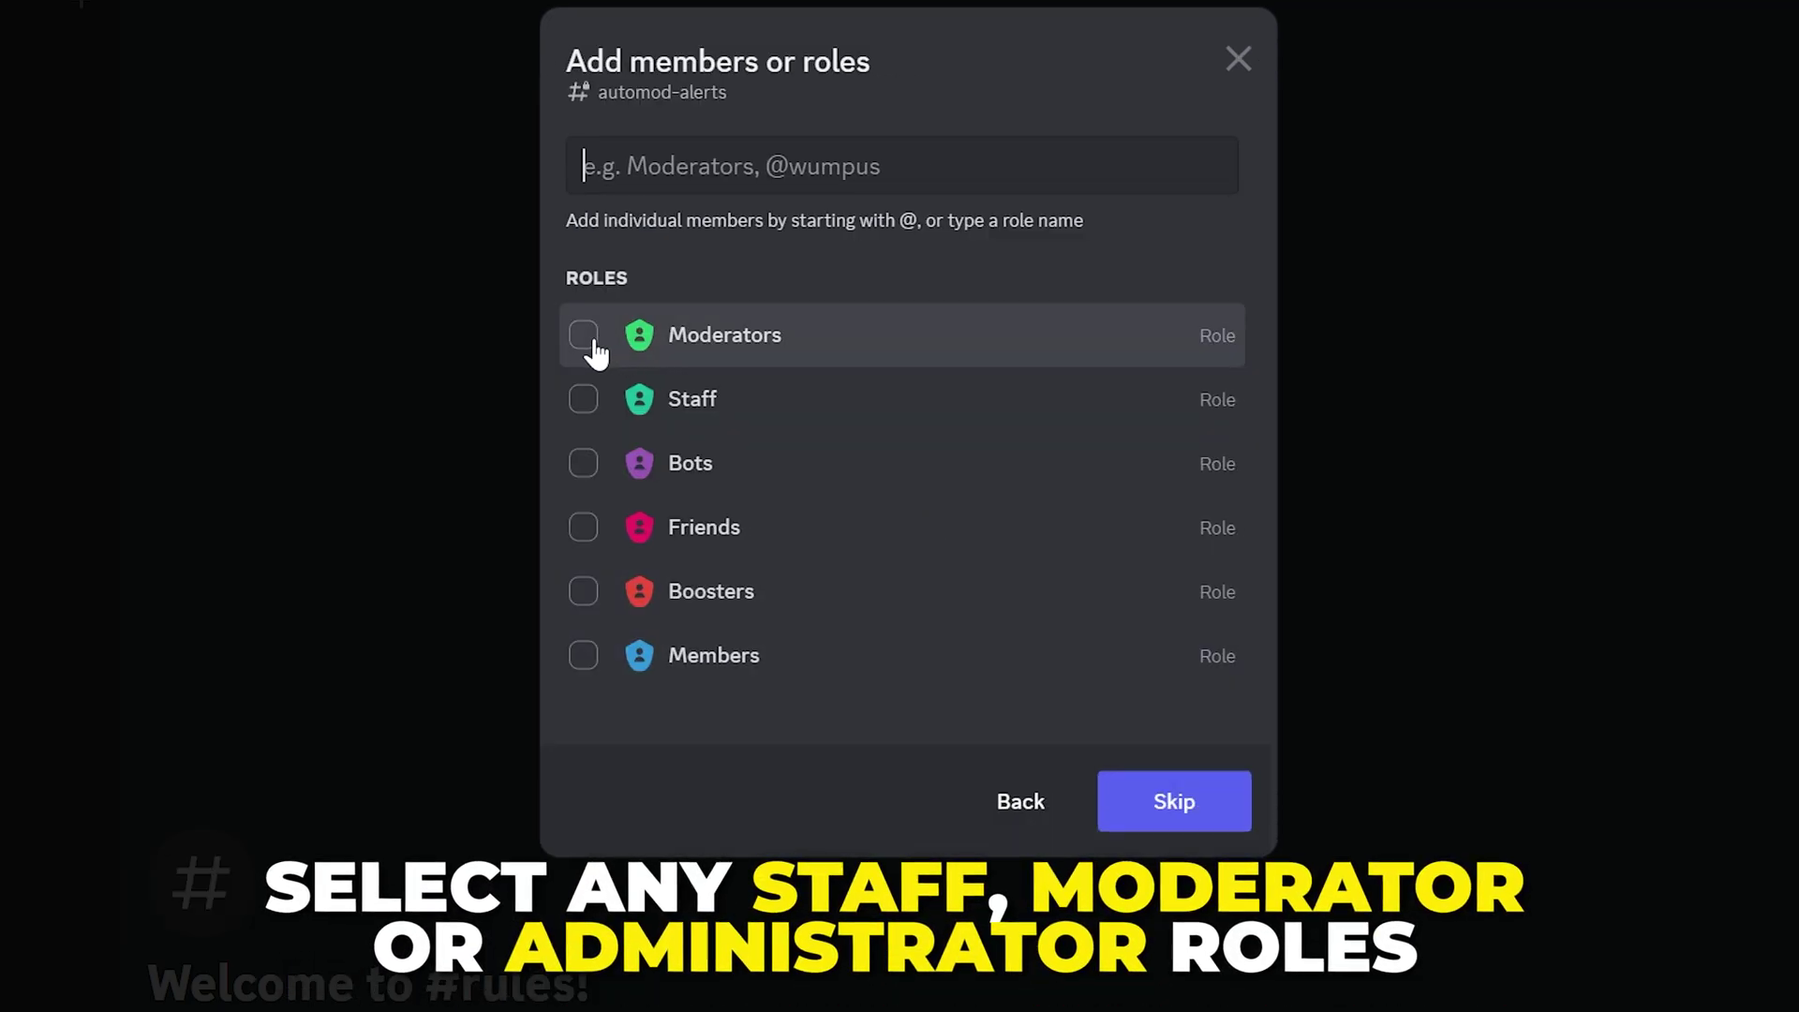
click(588, 340)
click(588, 403)
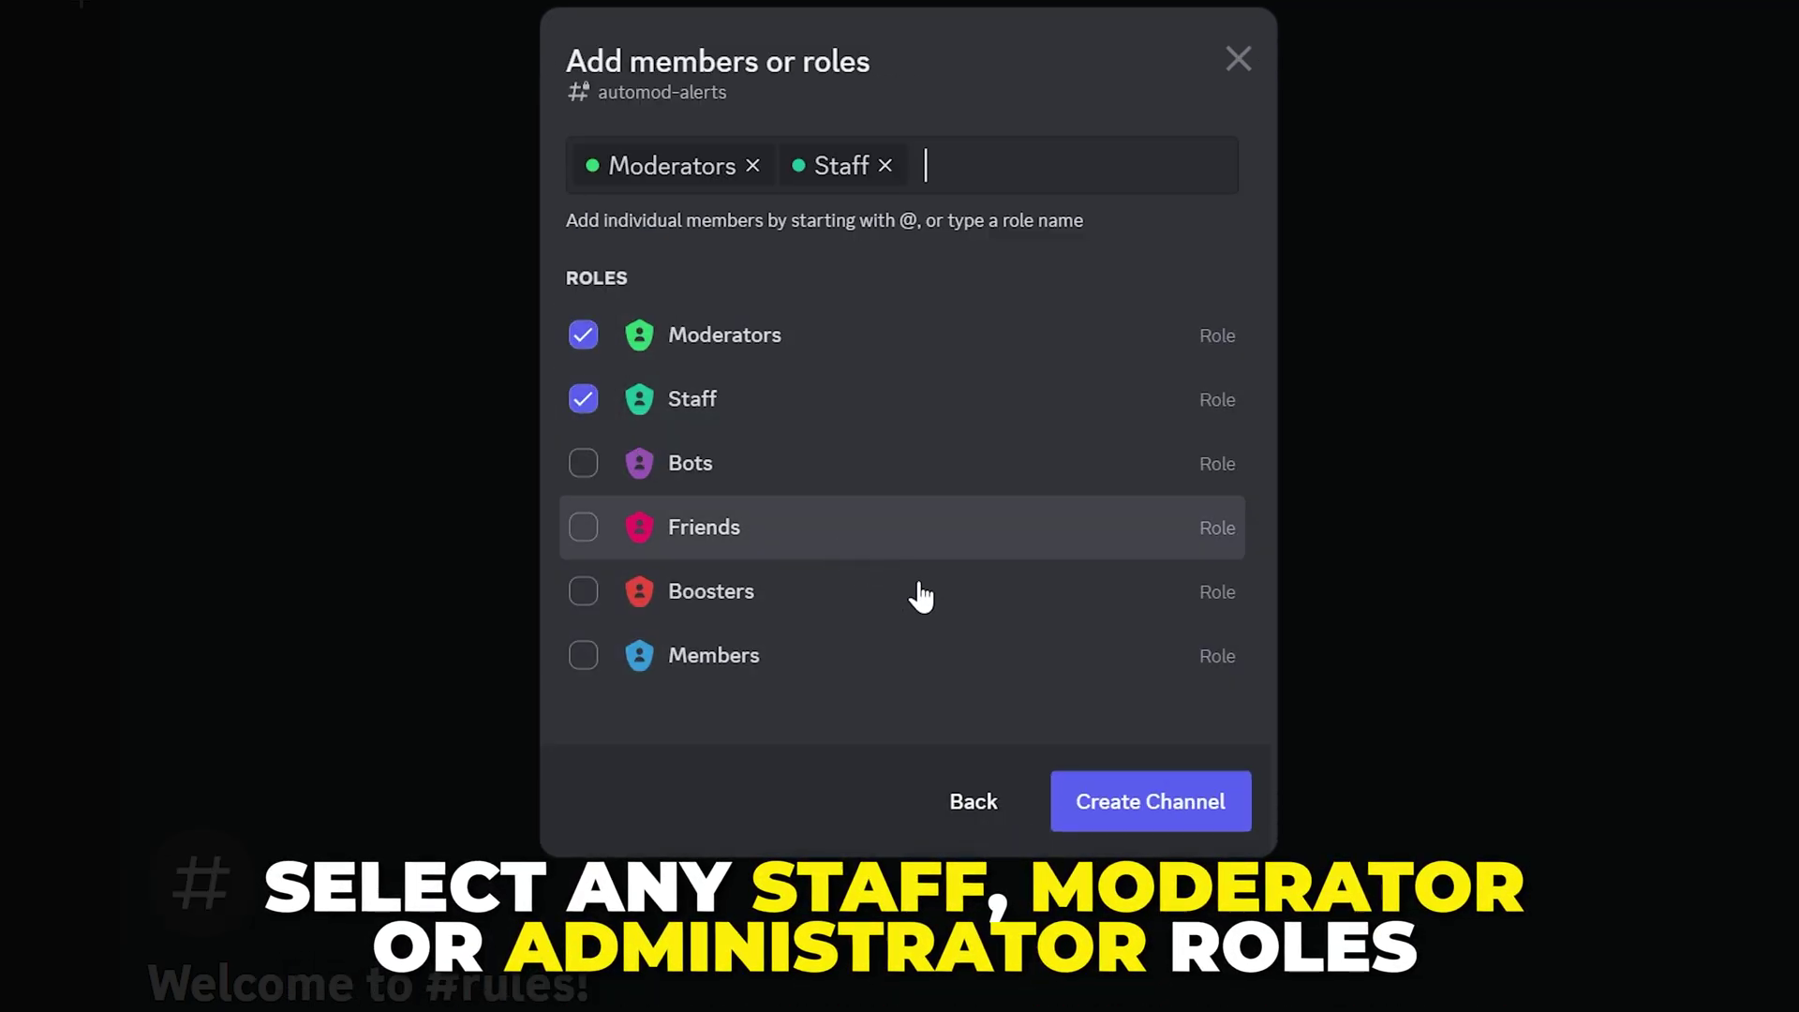
click(1151, 811)
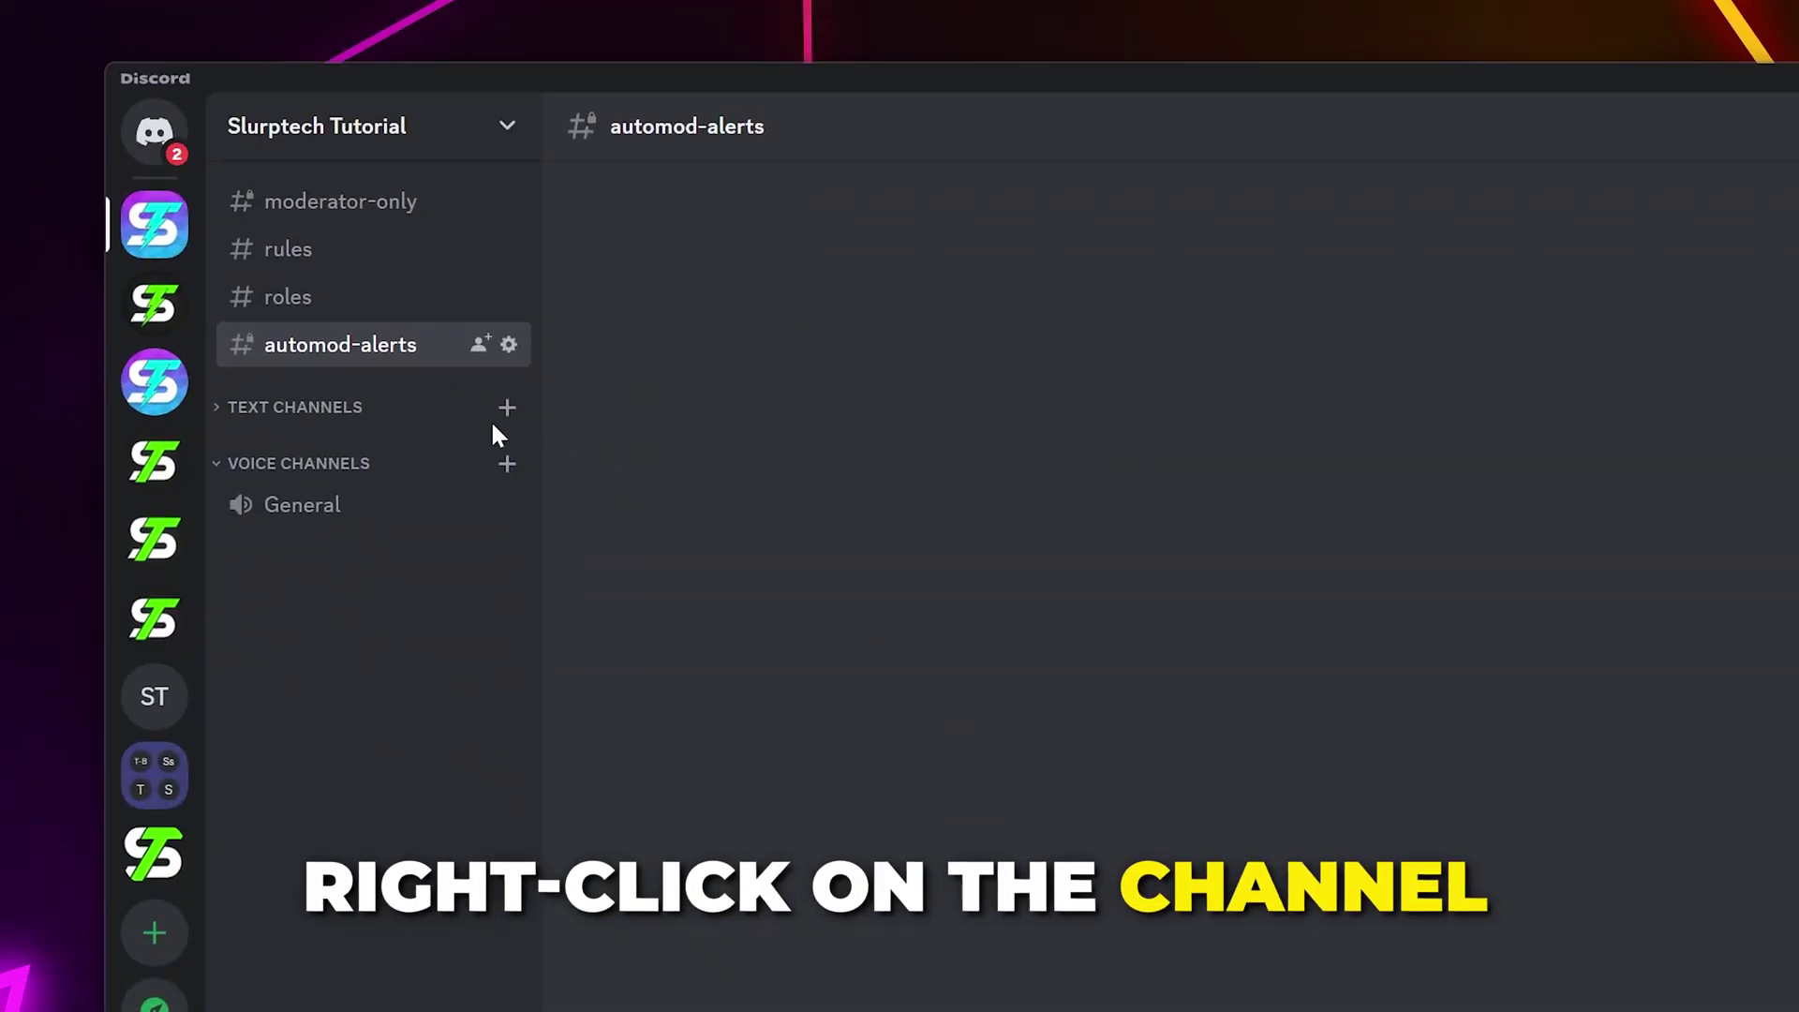
right_click(354, 349)
click(464, 671)
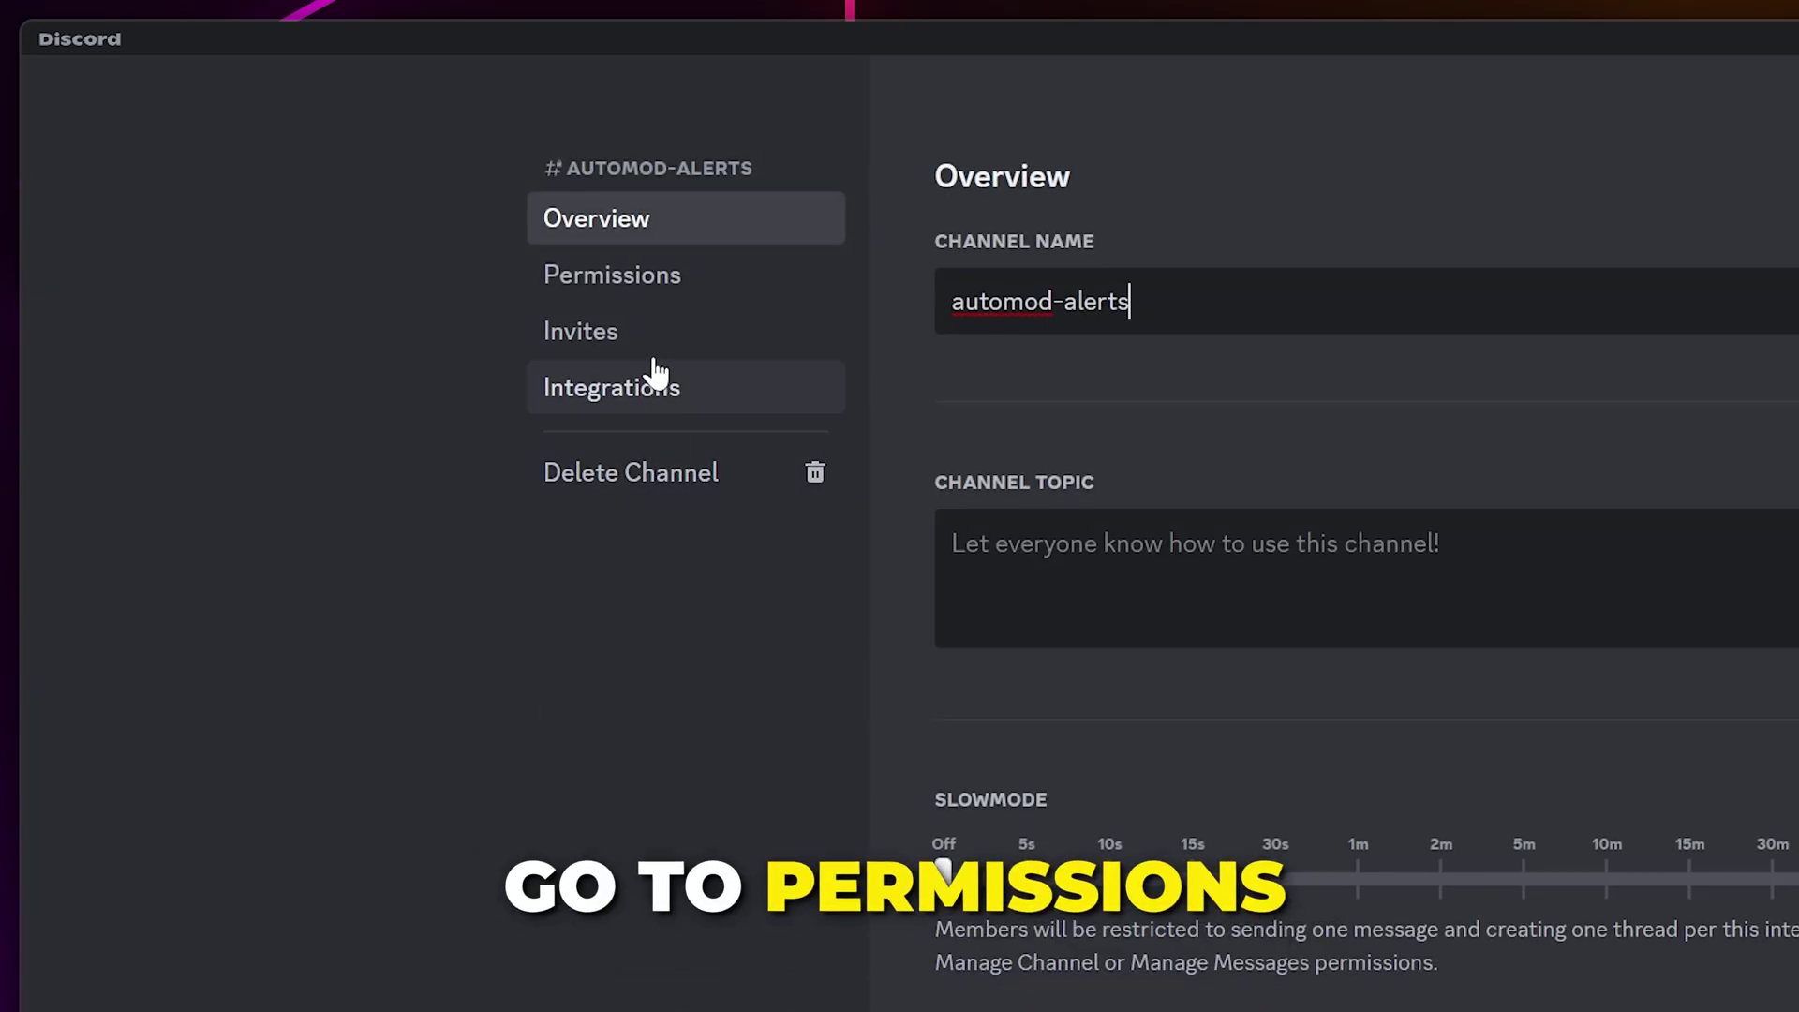
click(650, 275)
scroll(650, 278, down, 6)
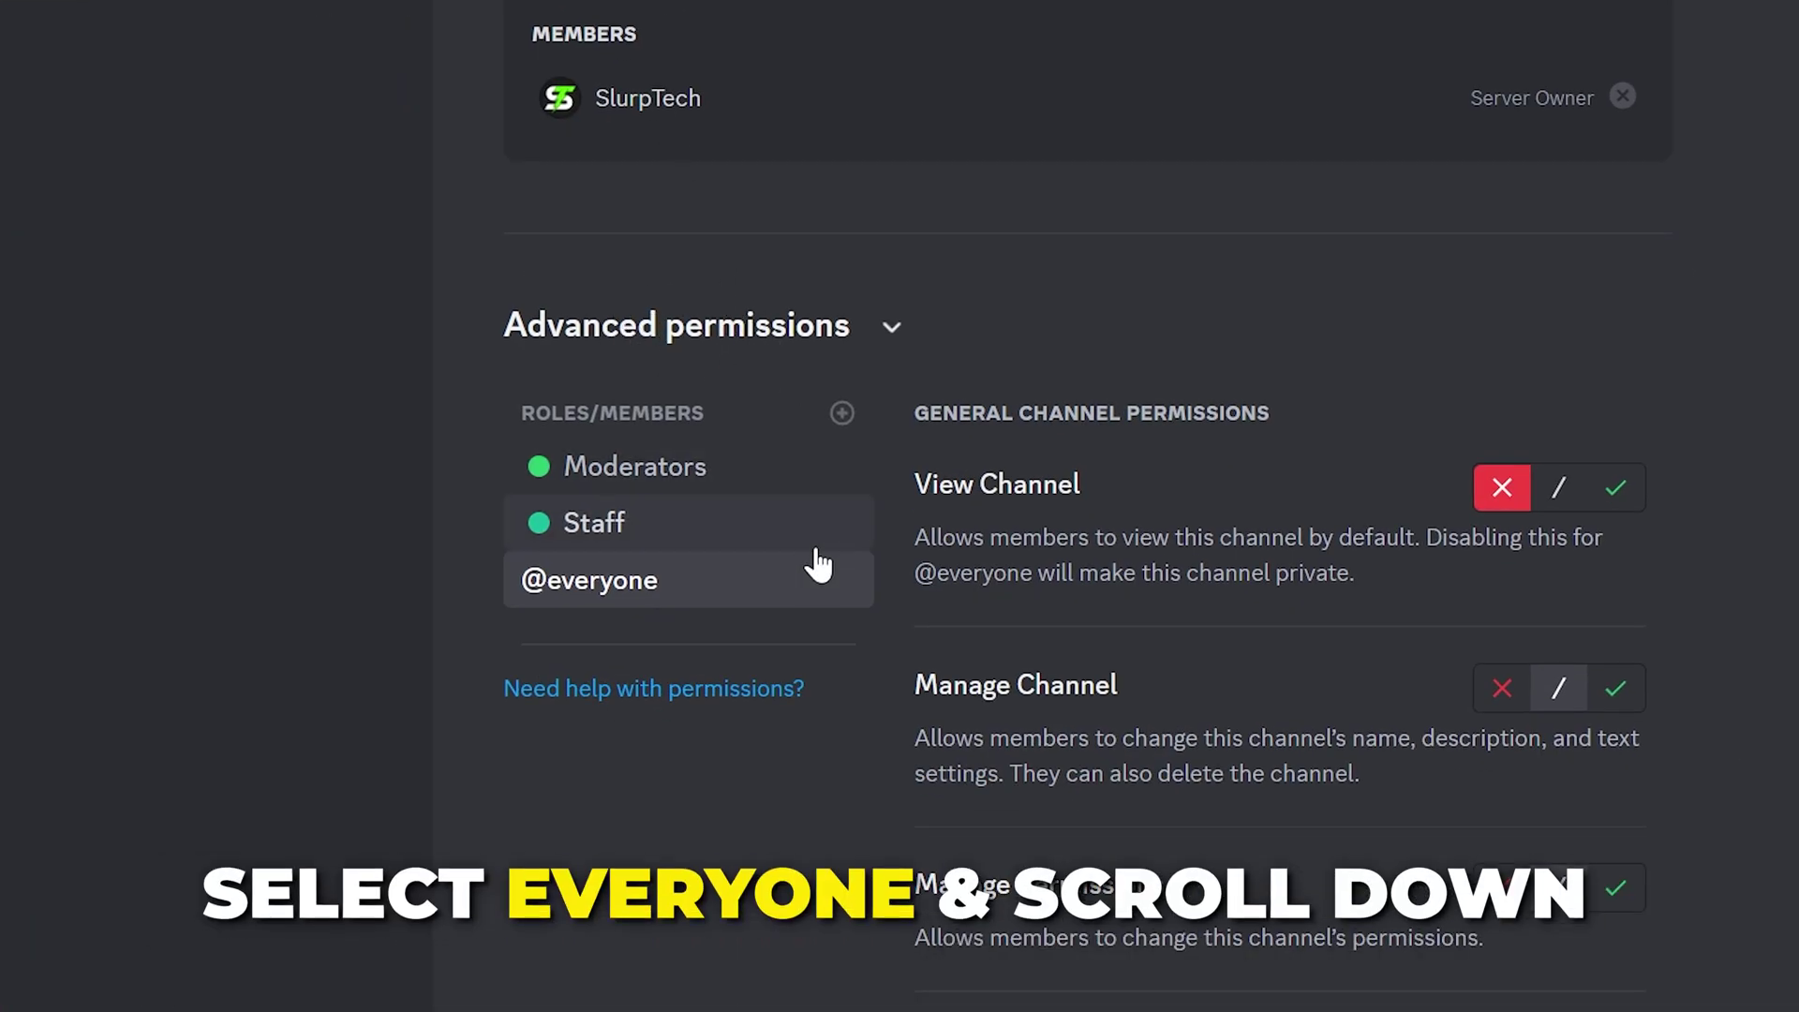
click(576, 579)
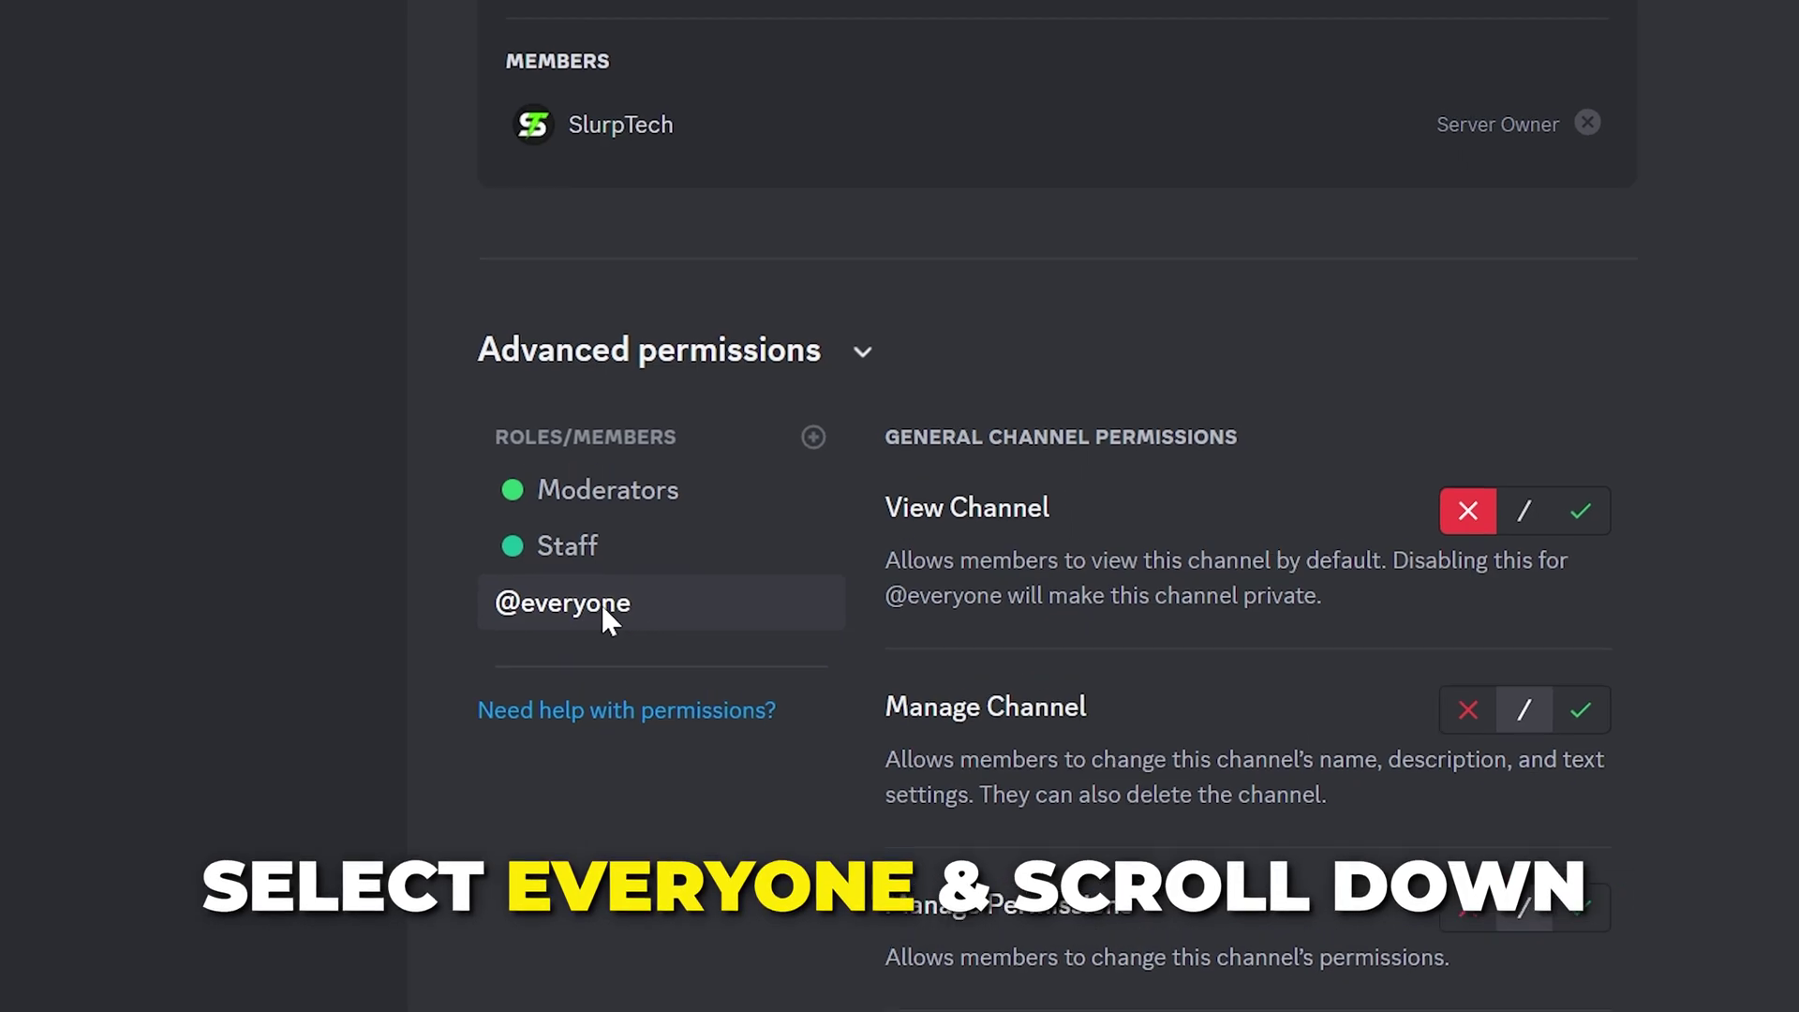
scroll(1134, 675, down, 15)
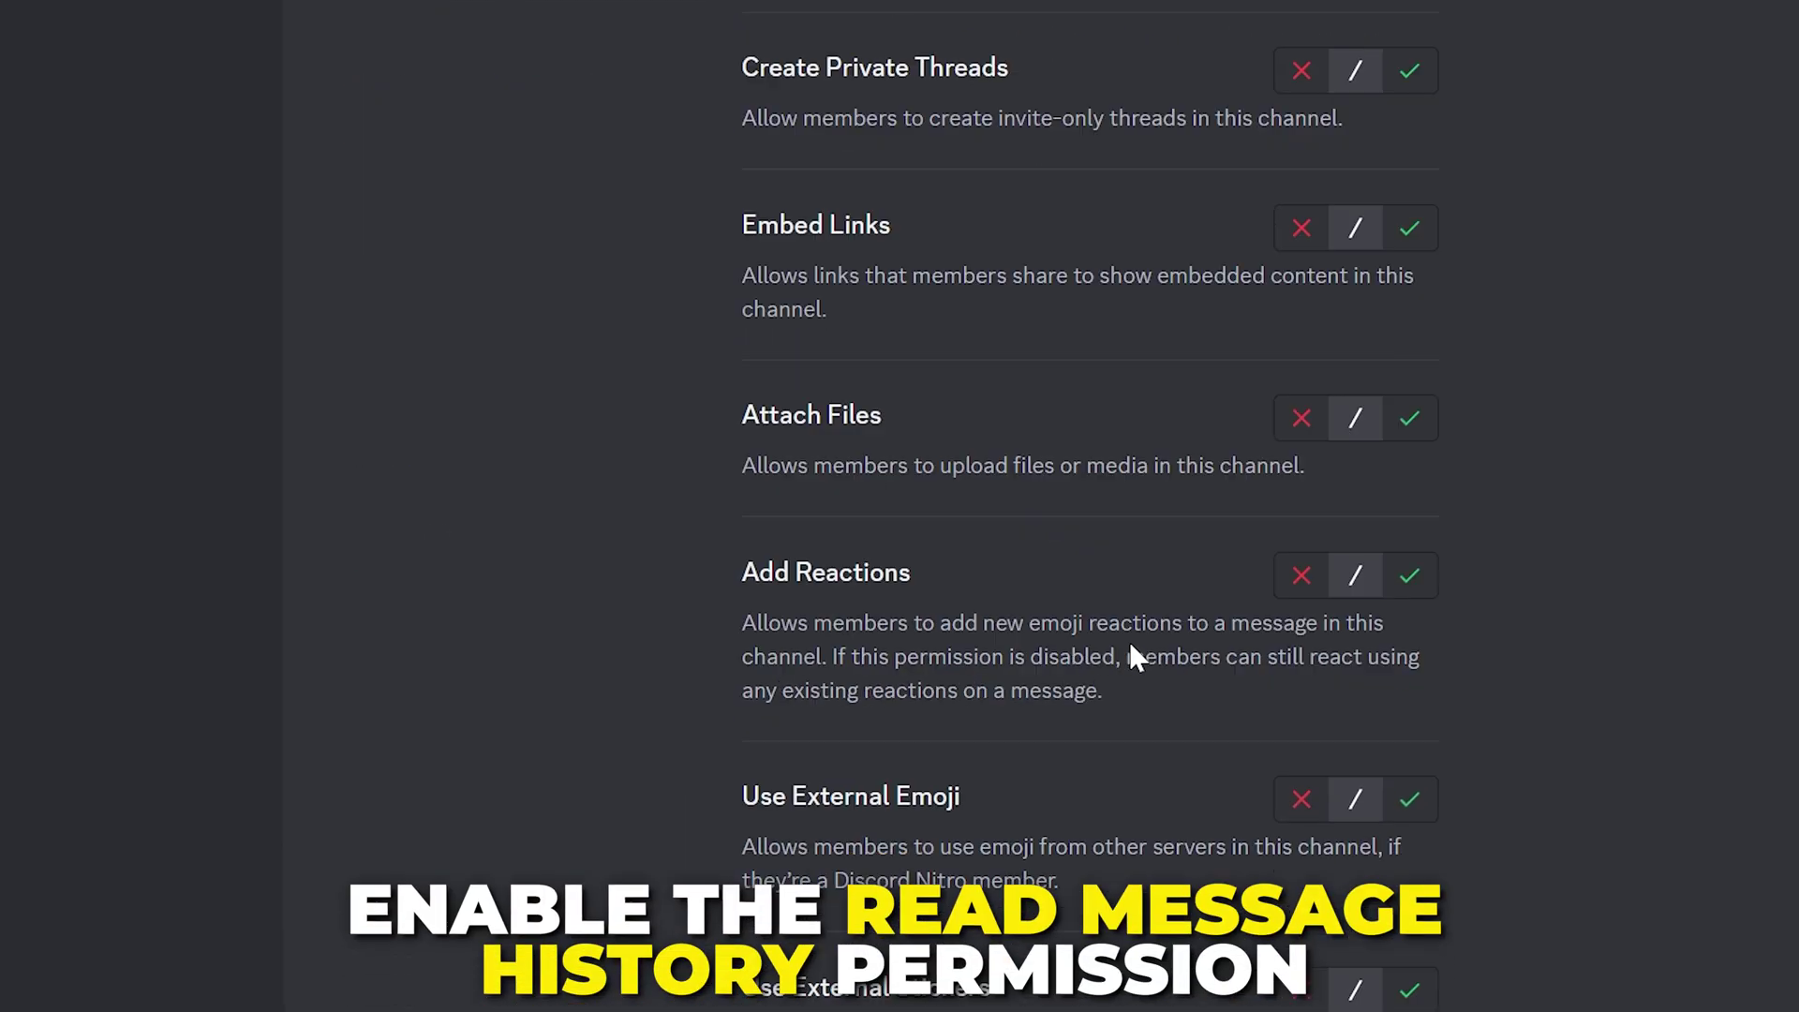
scroll(1115, 600, down, 18)
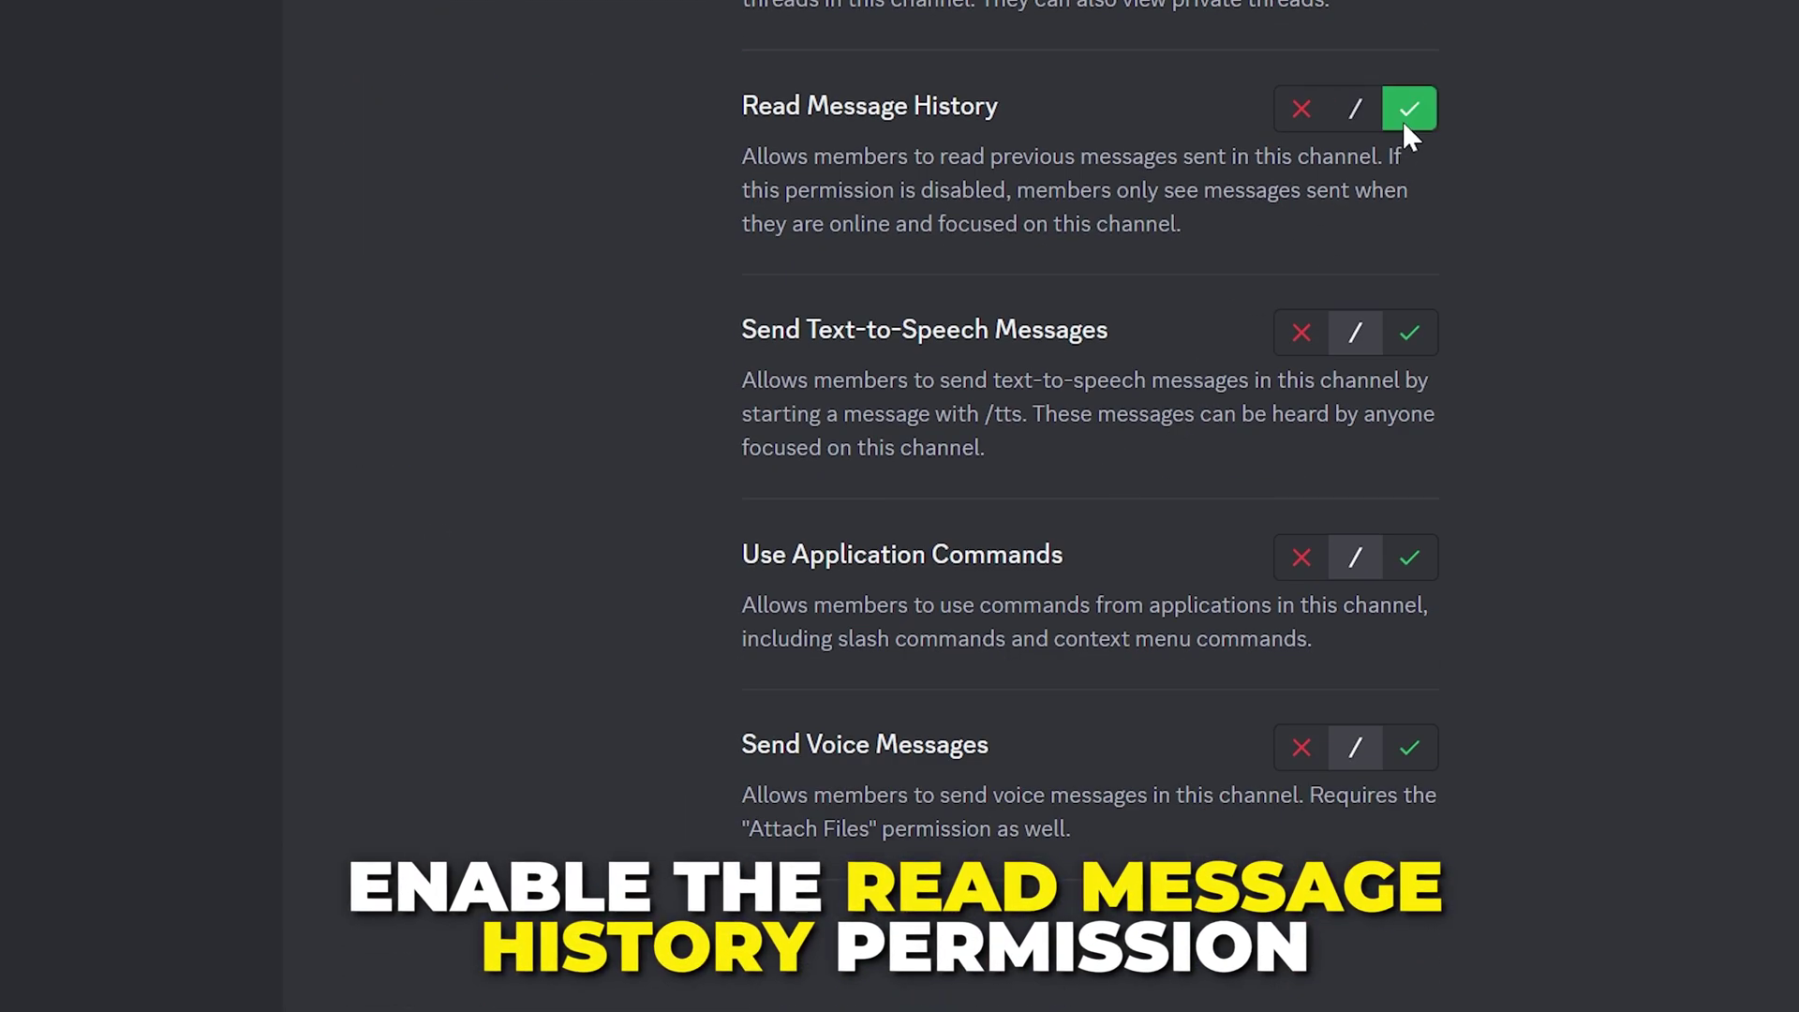
click(1256, 964)
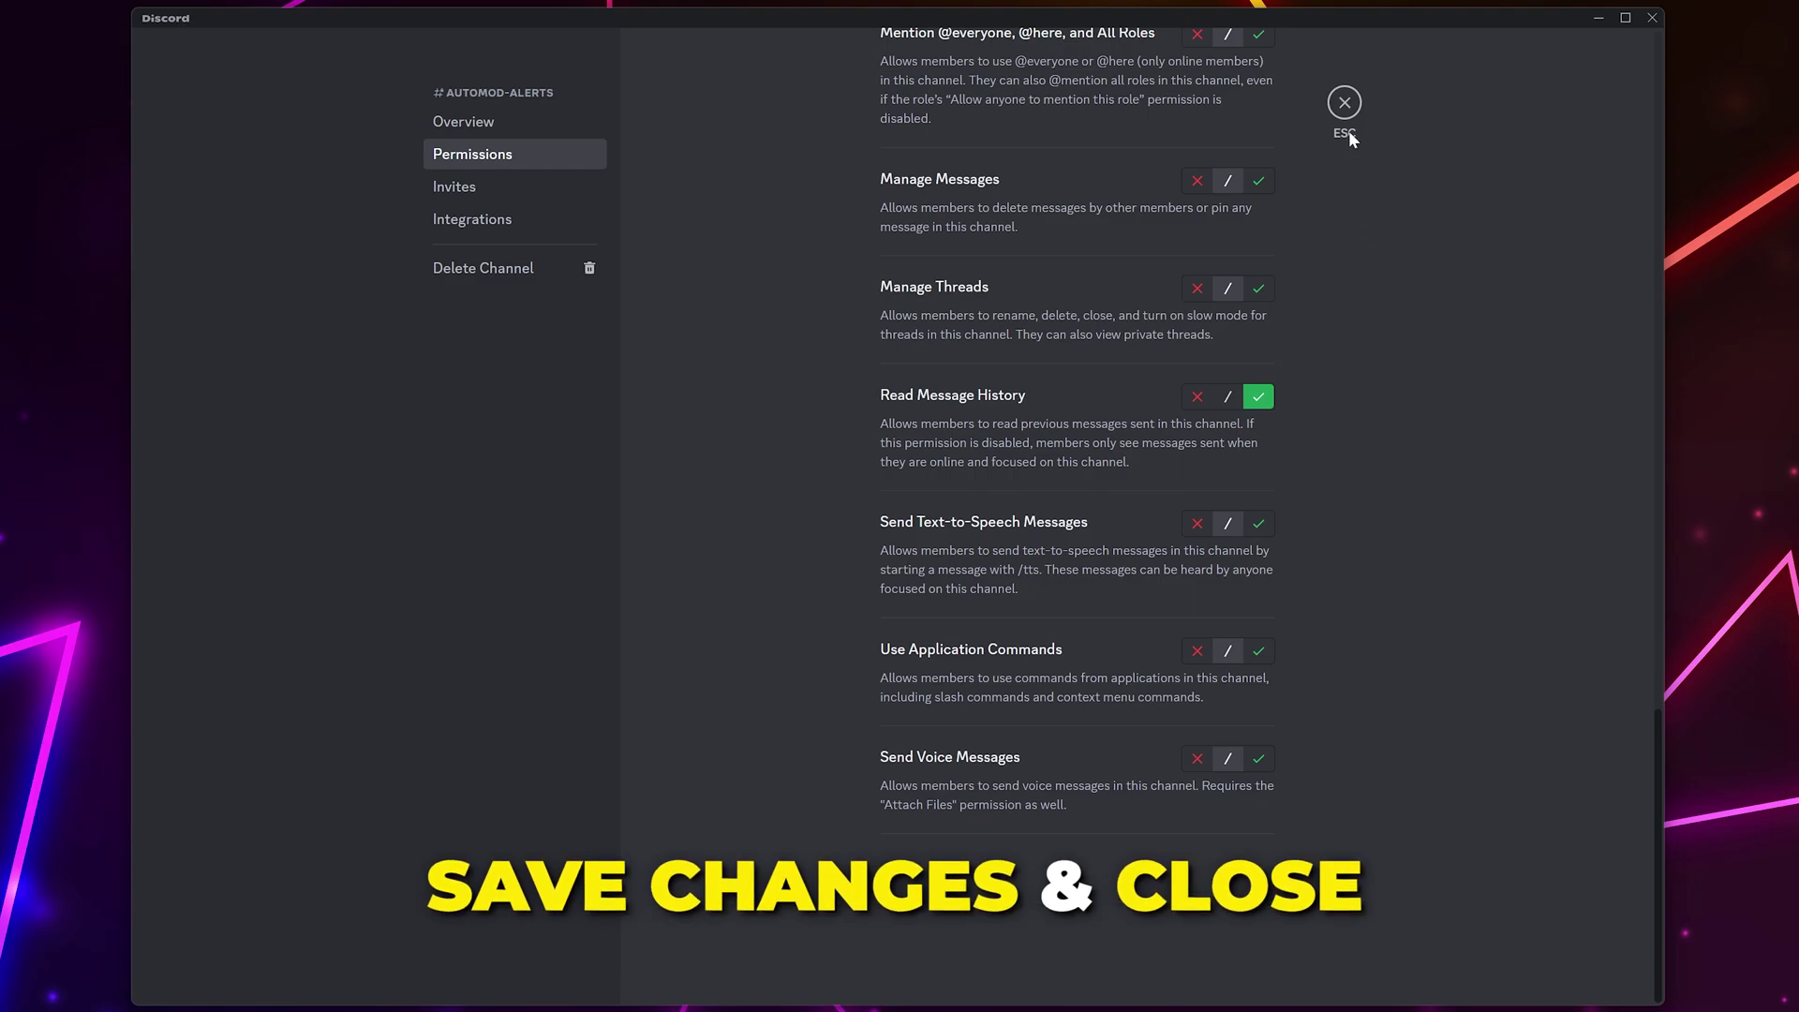
click(1347, 132)
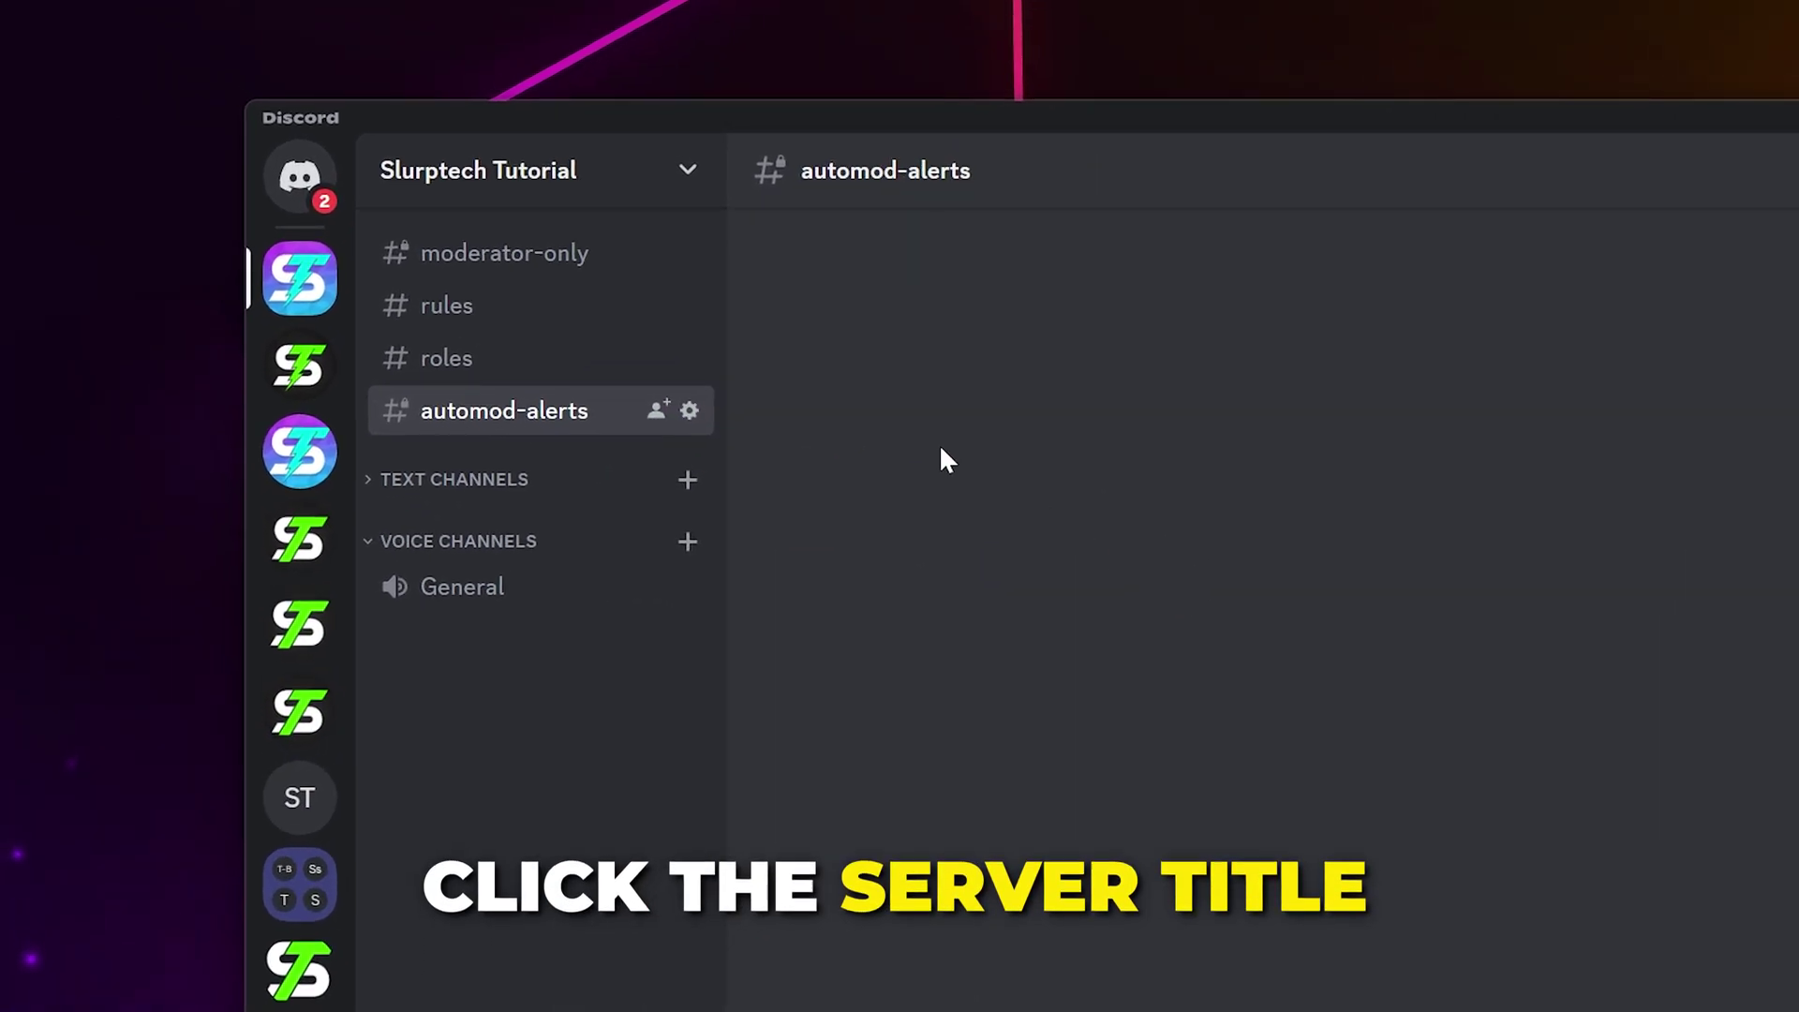
Go to Server Settings, then Safety Setup, then AutoMod, and begin setting up Block Mention Spam
click(297, 58)
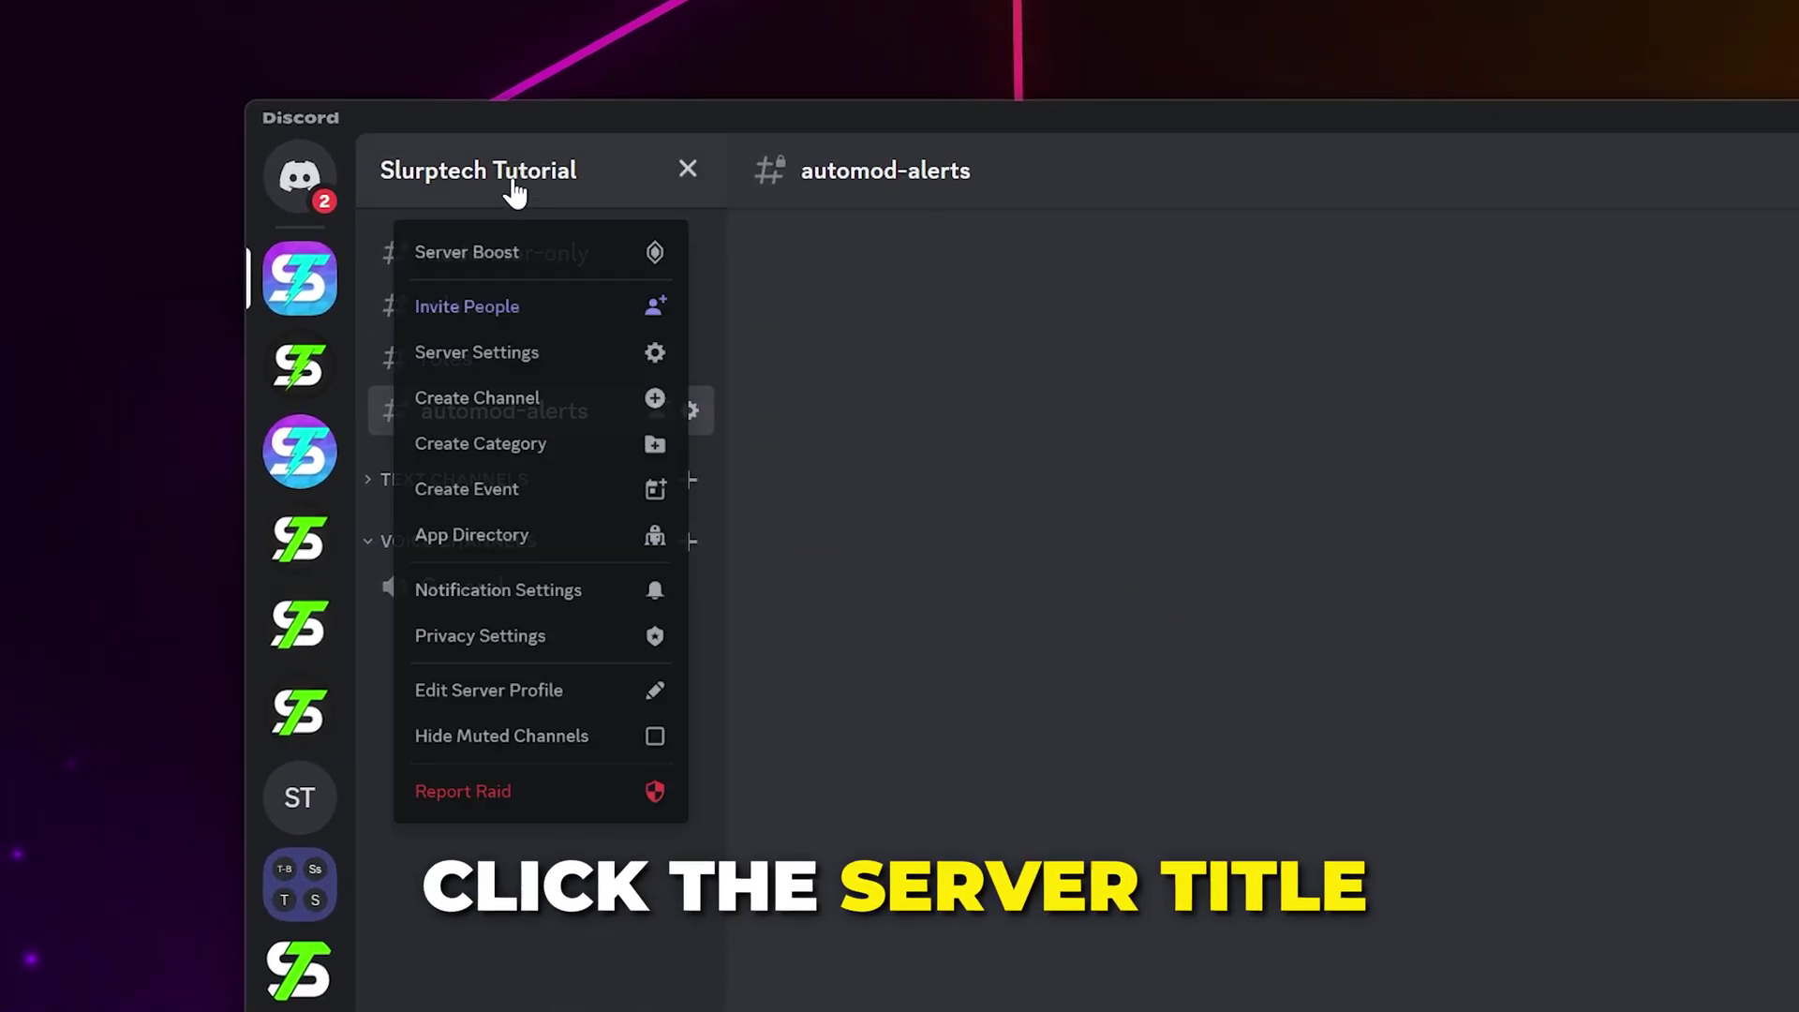
click(492, 353)
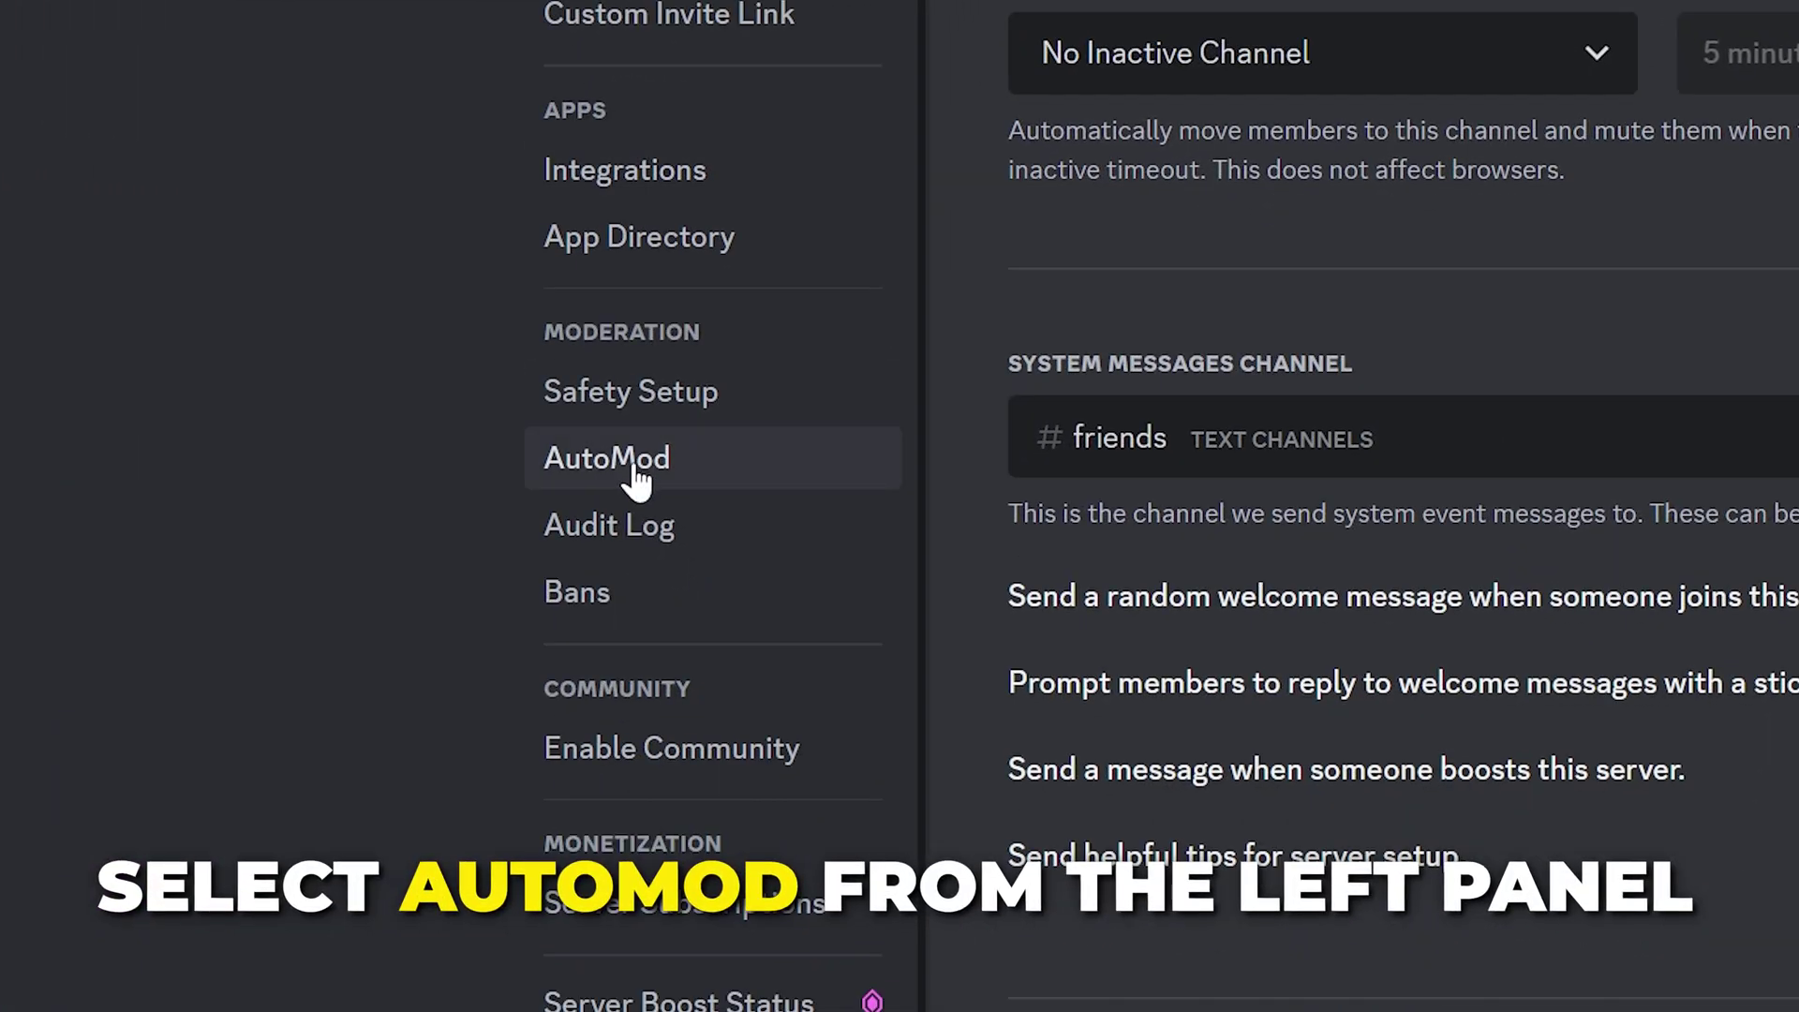
click(798, 1008)
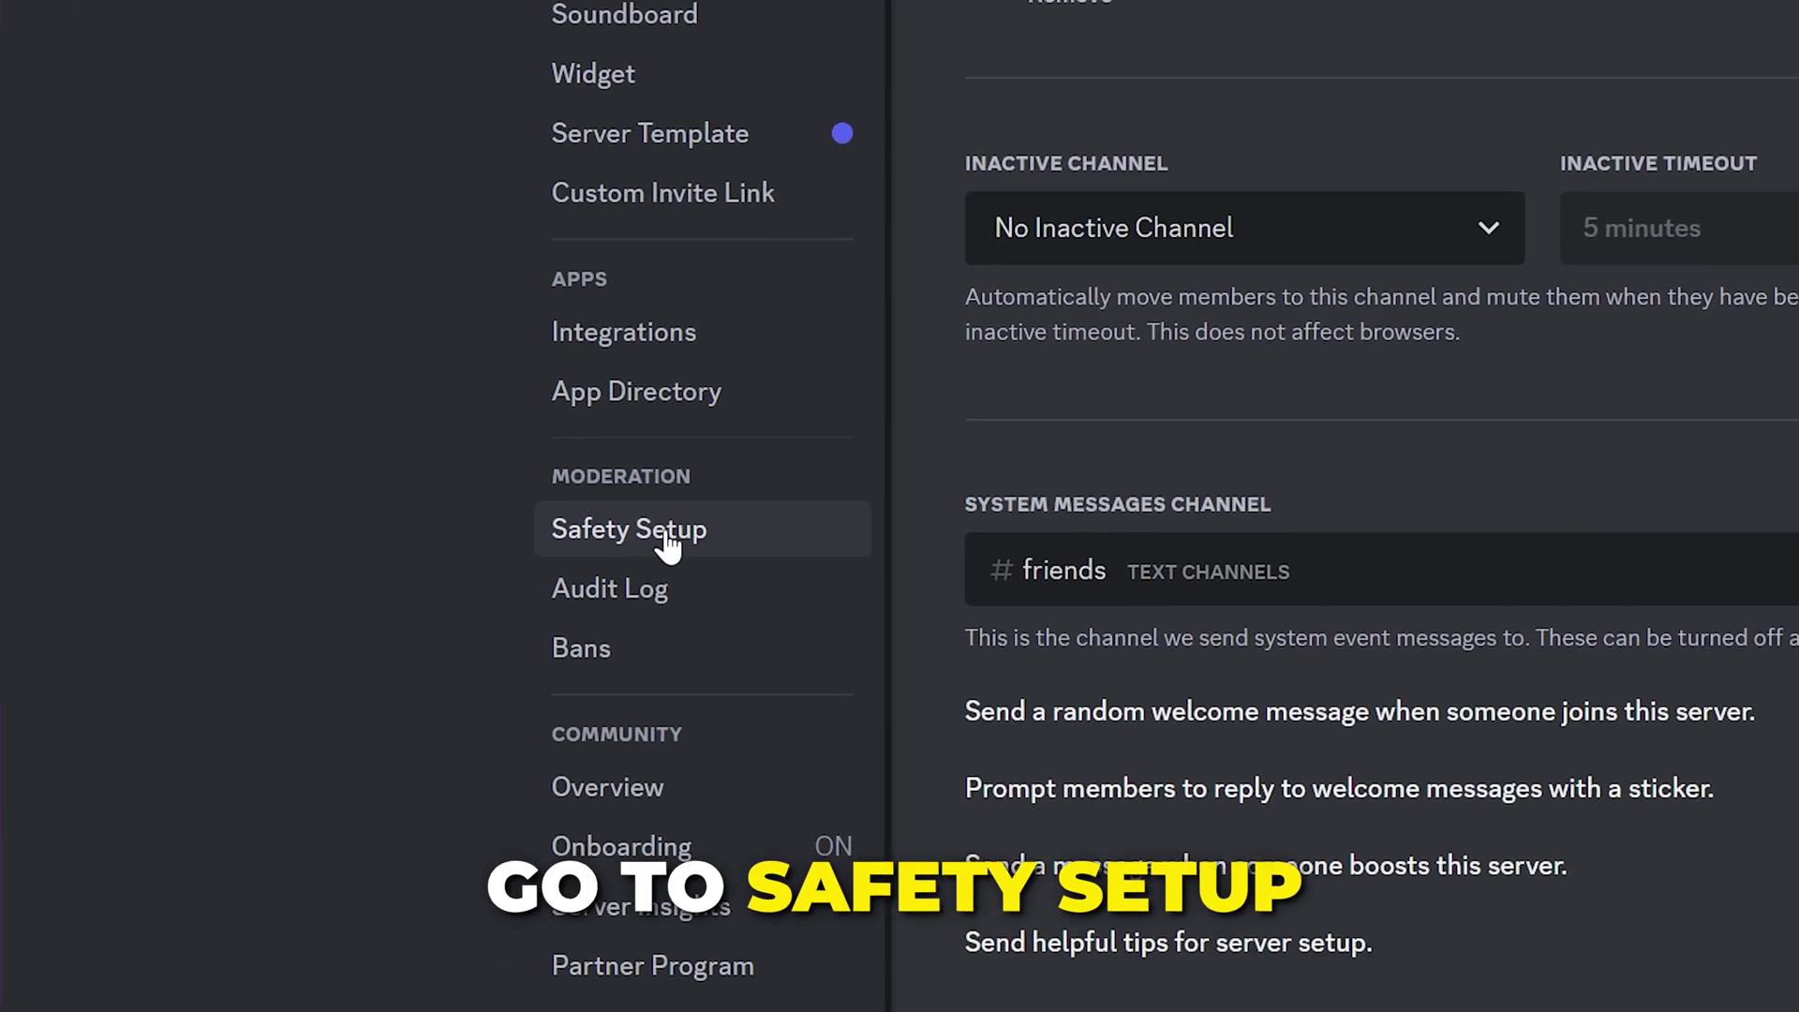
click(484, 538)
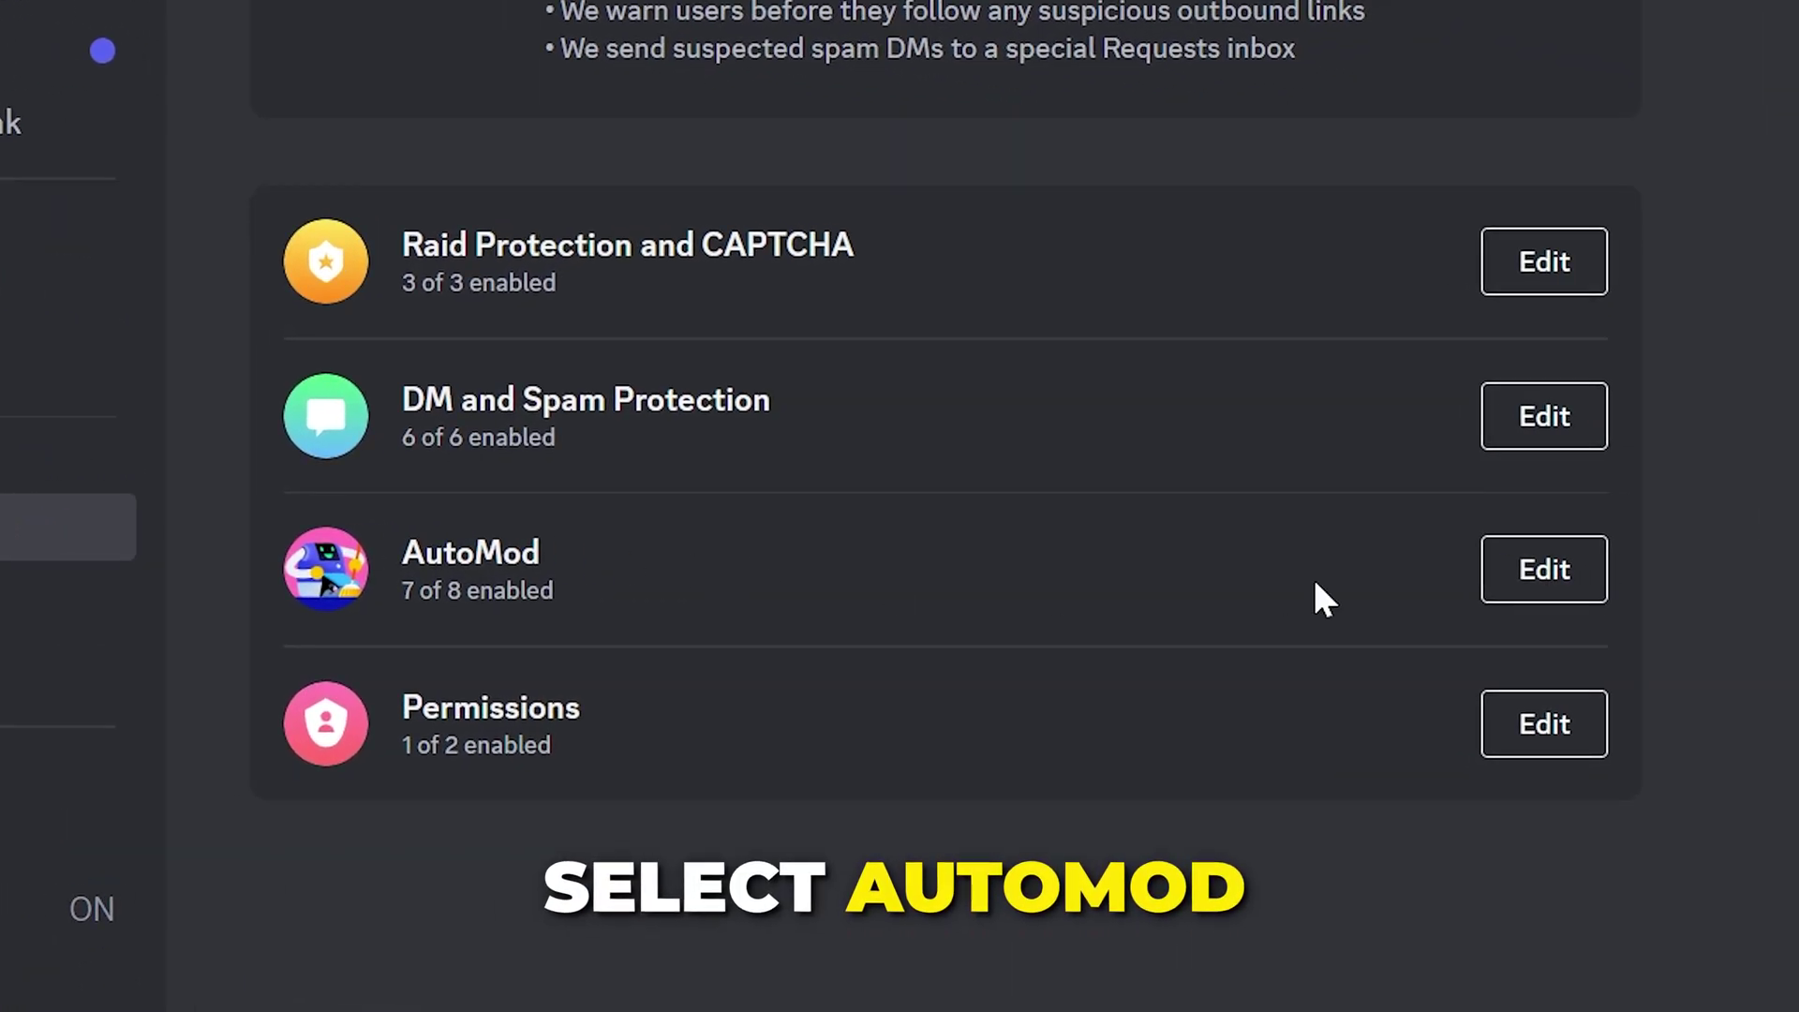
click(1520, 581)
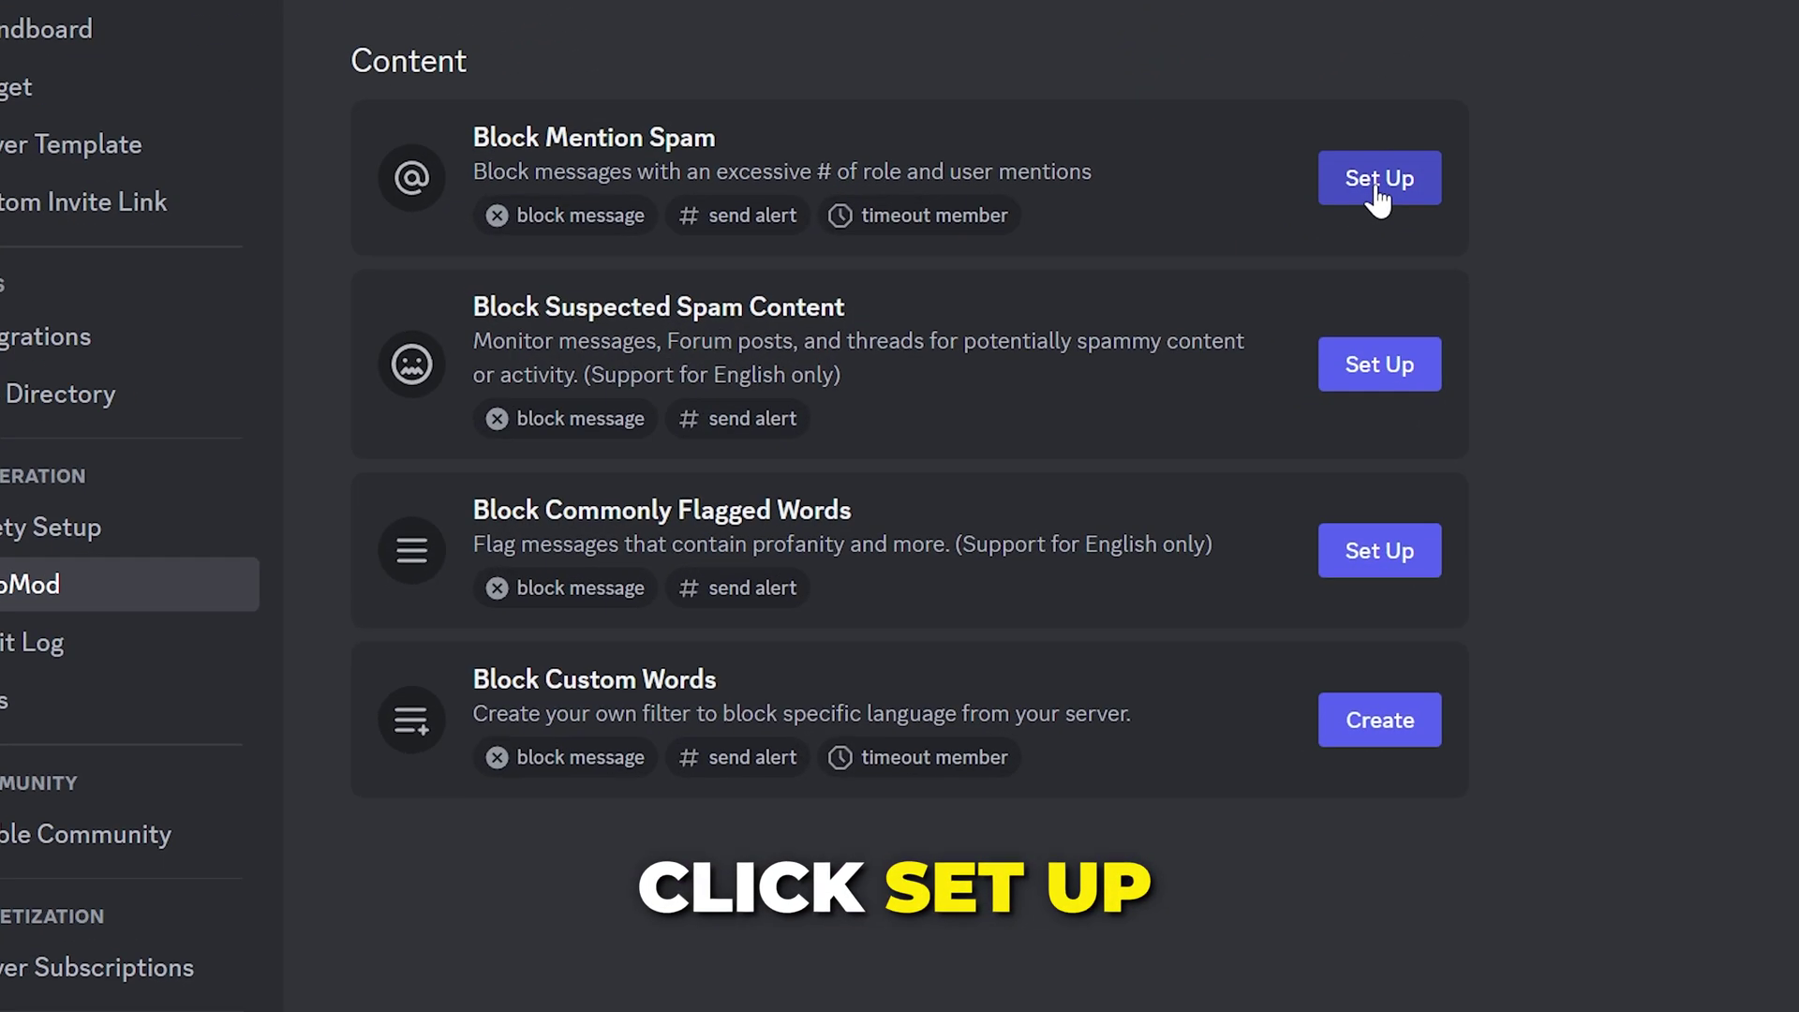
click(1360, 185)
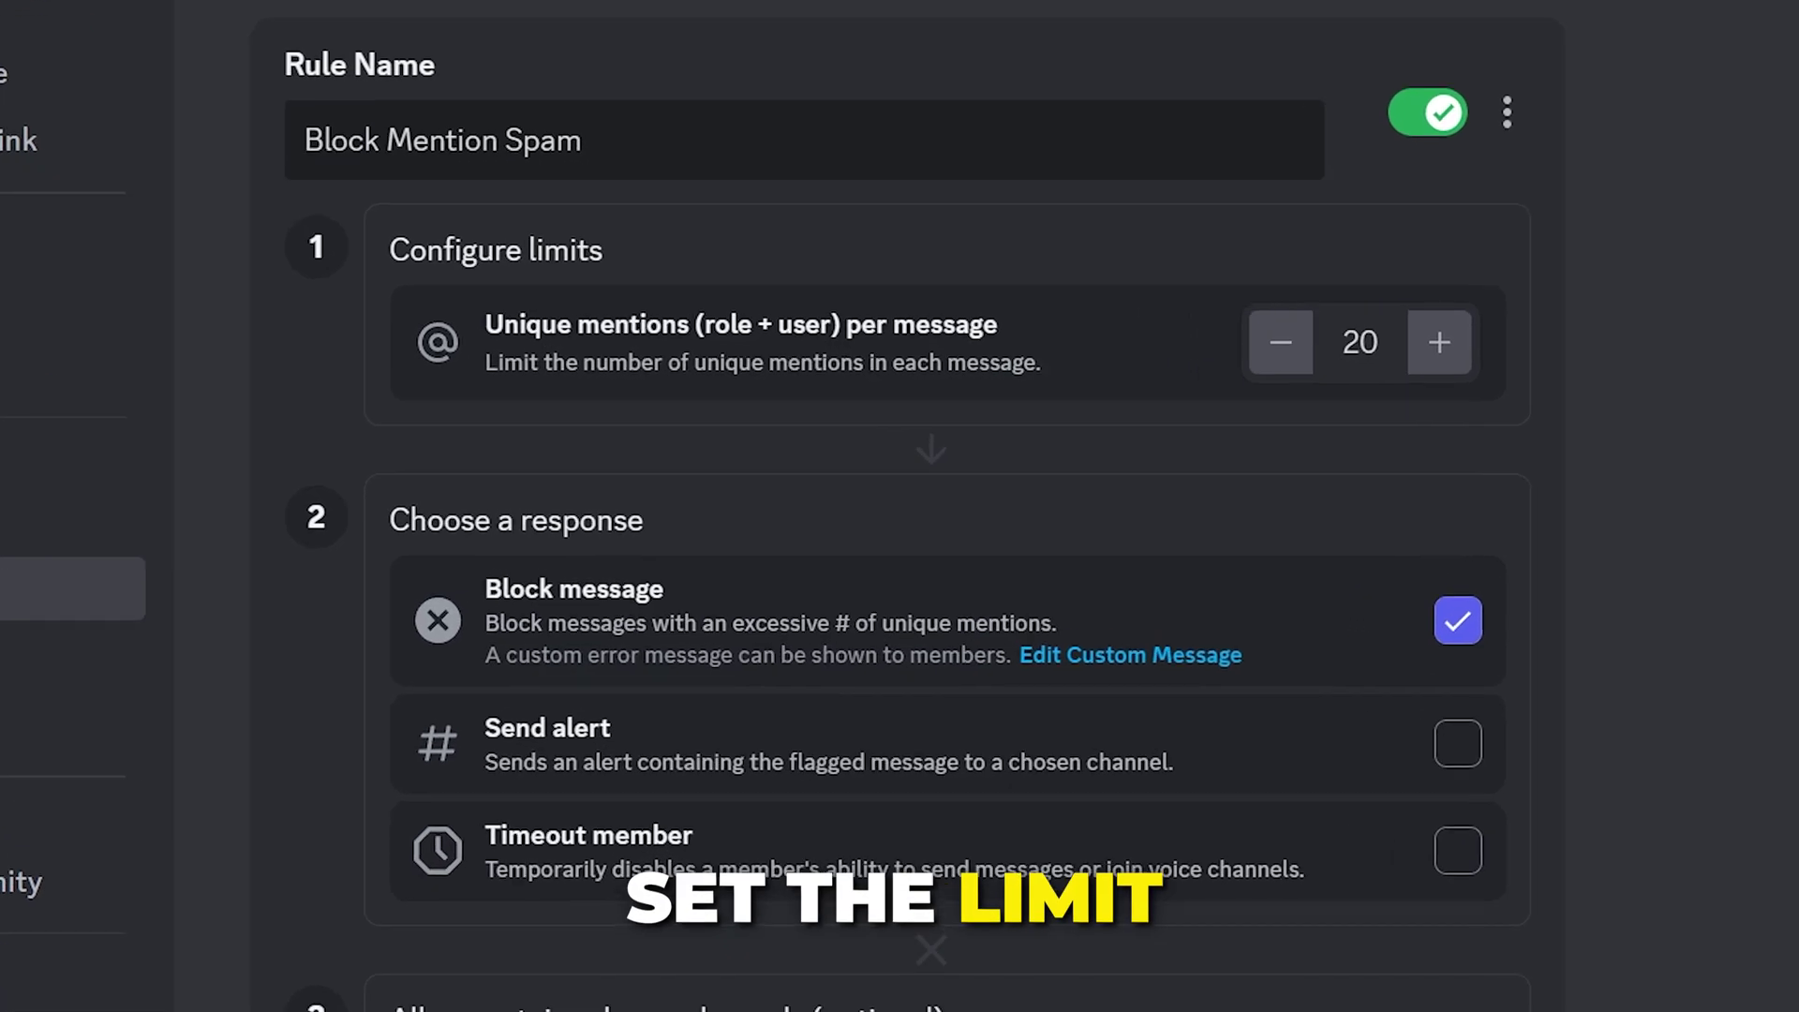
Set the mention limit to 5 per message and send the rule's alerts to #automod-alerts
click(1370, 342)
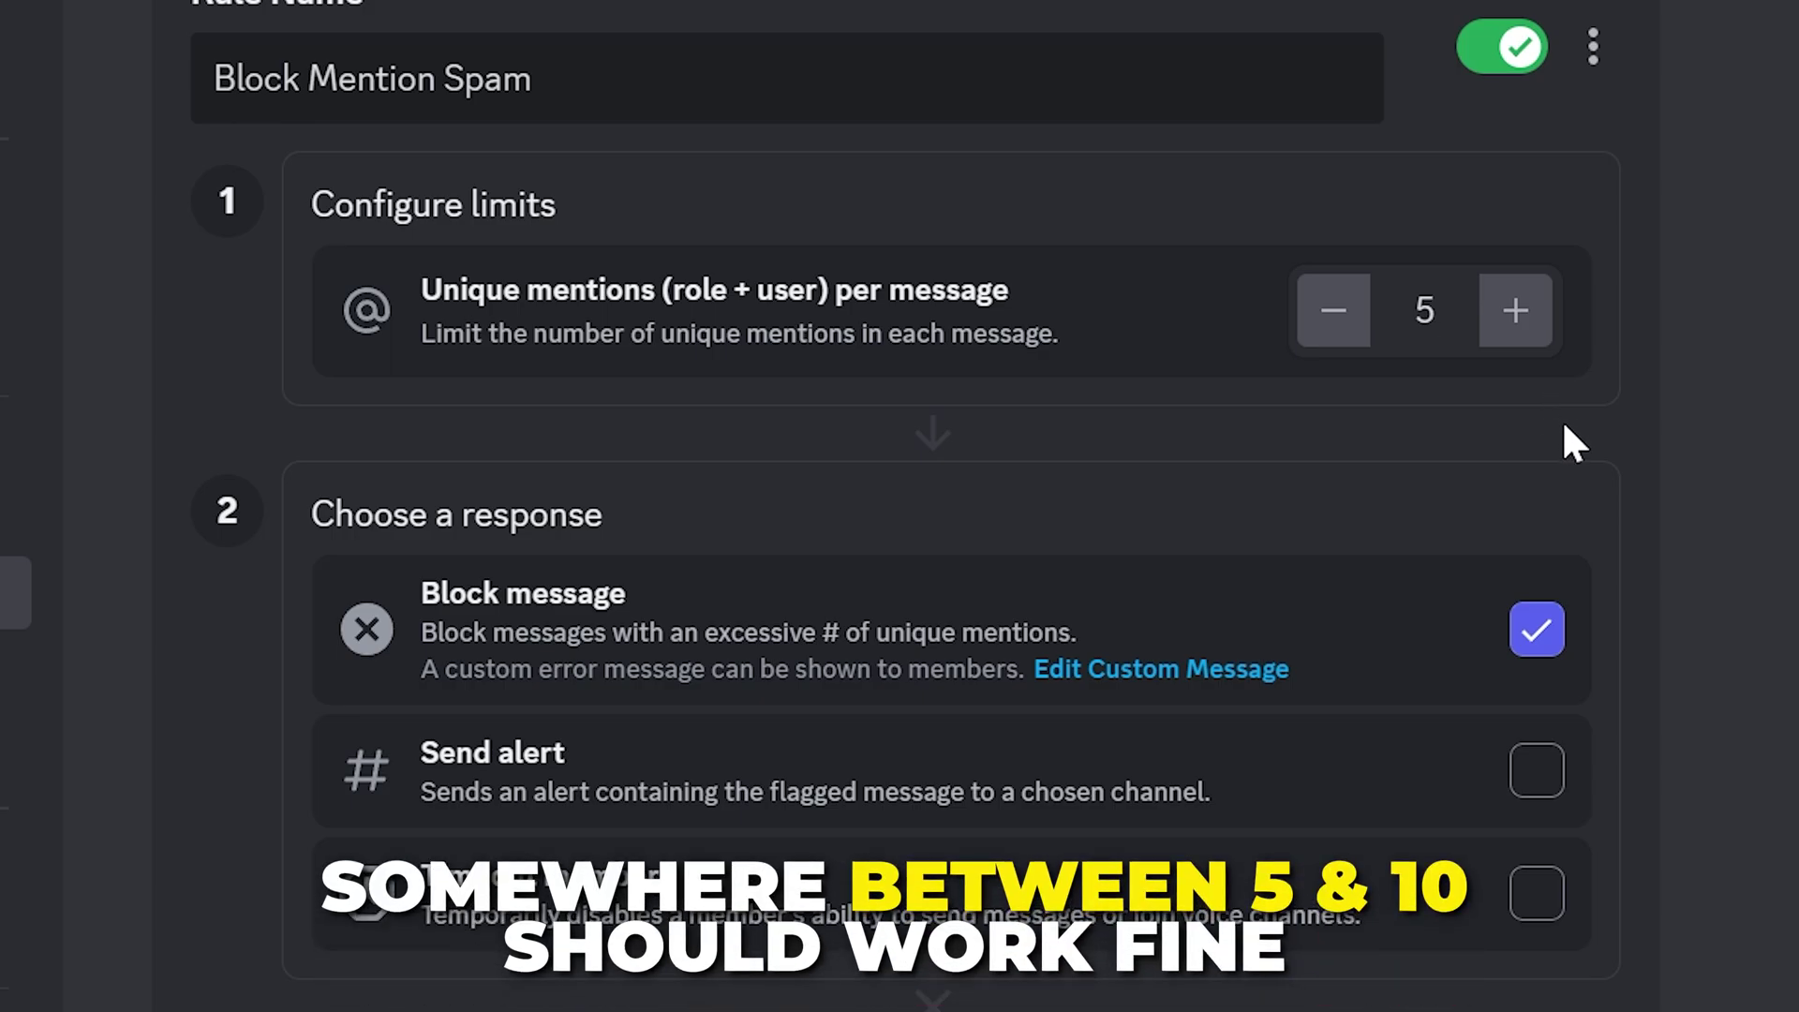
scroll(1561, 424, down, 5)
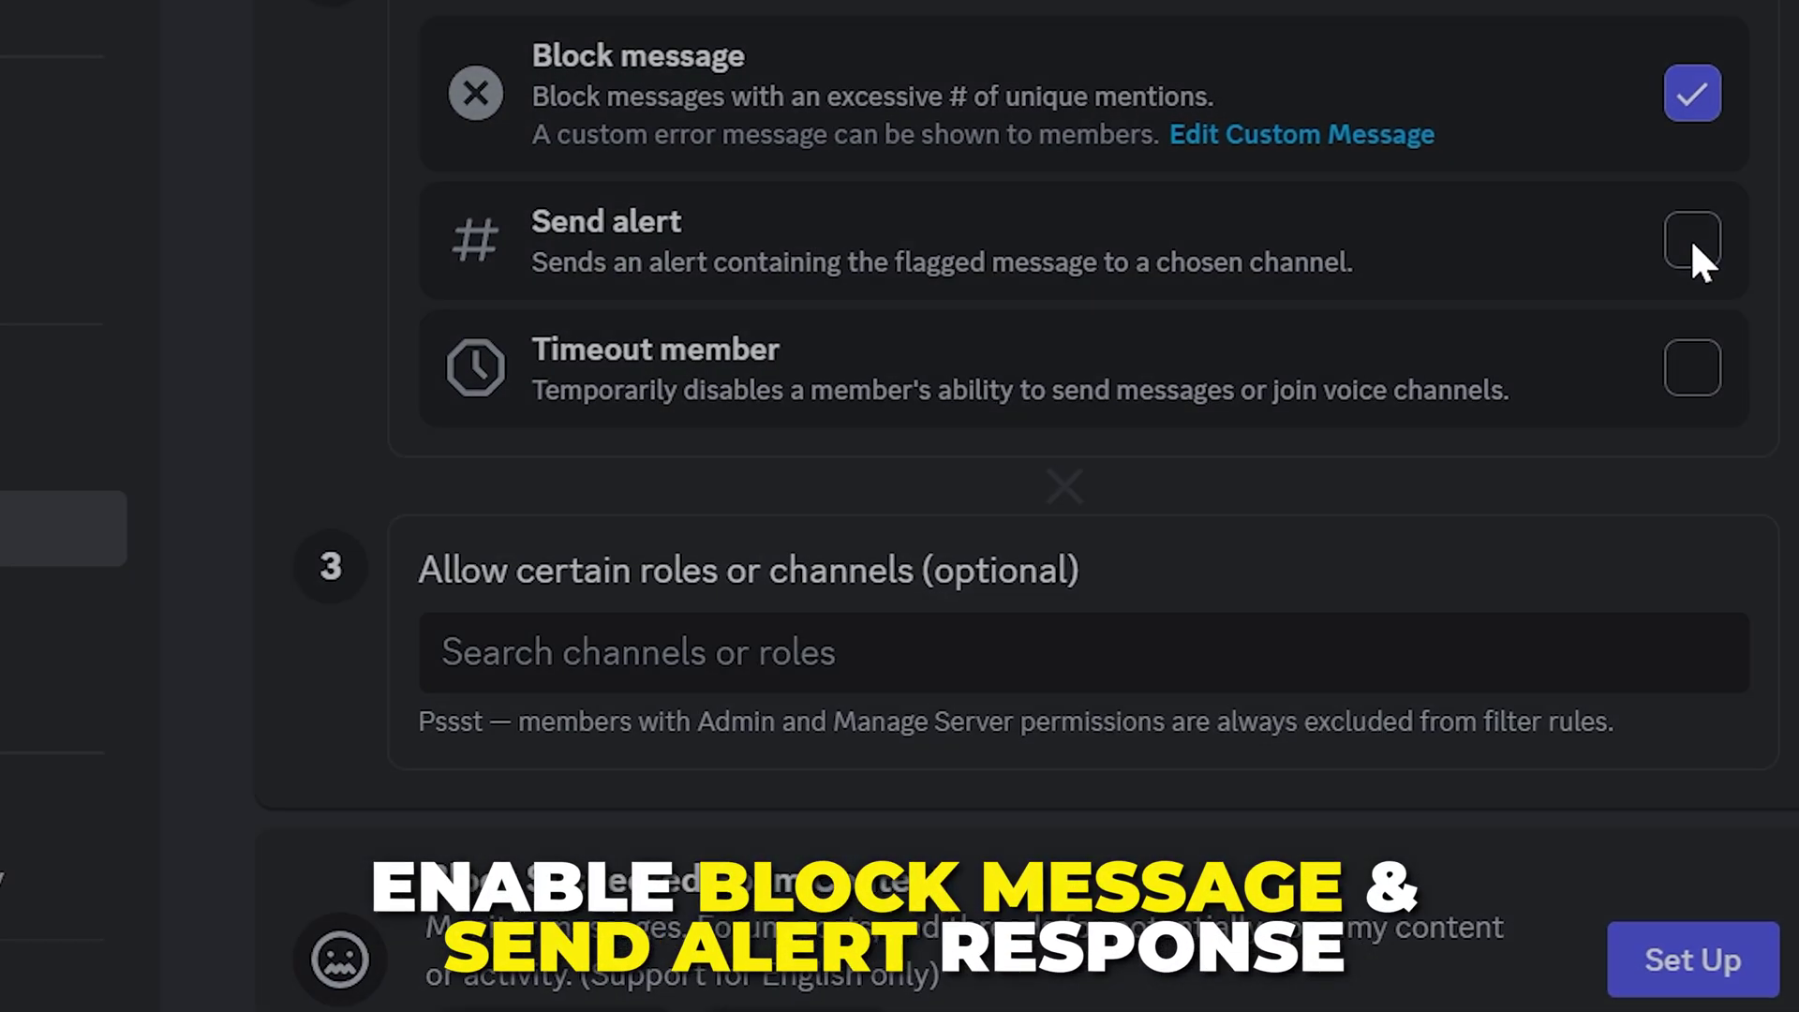
click(1536, 316)
click(1036, 356)
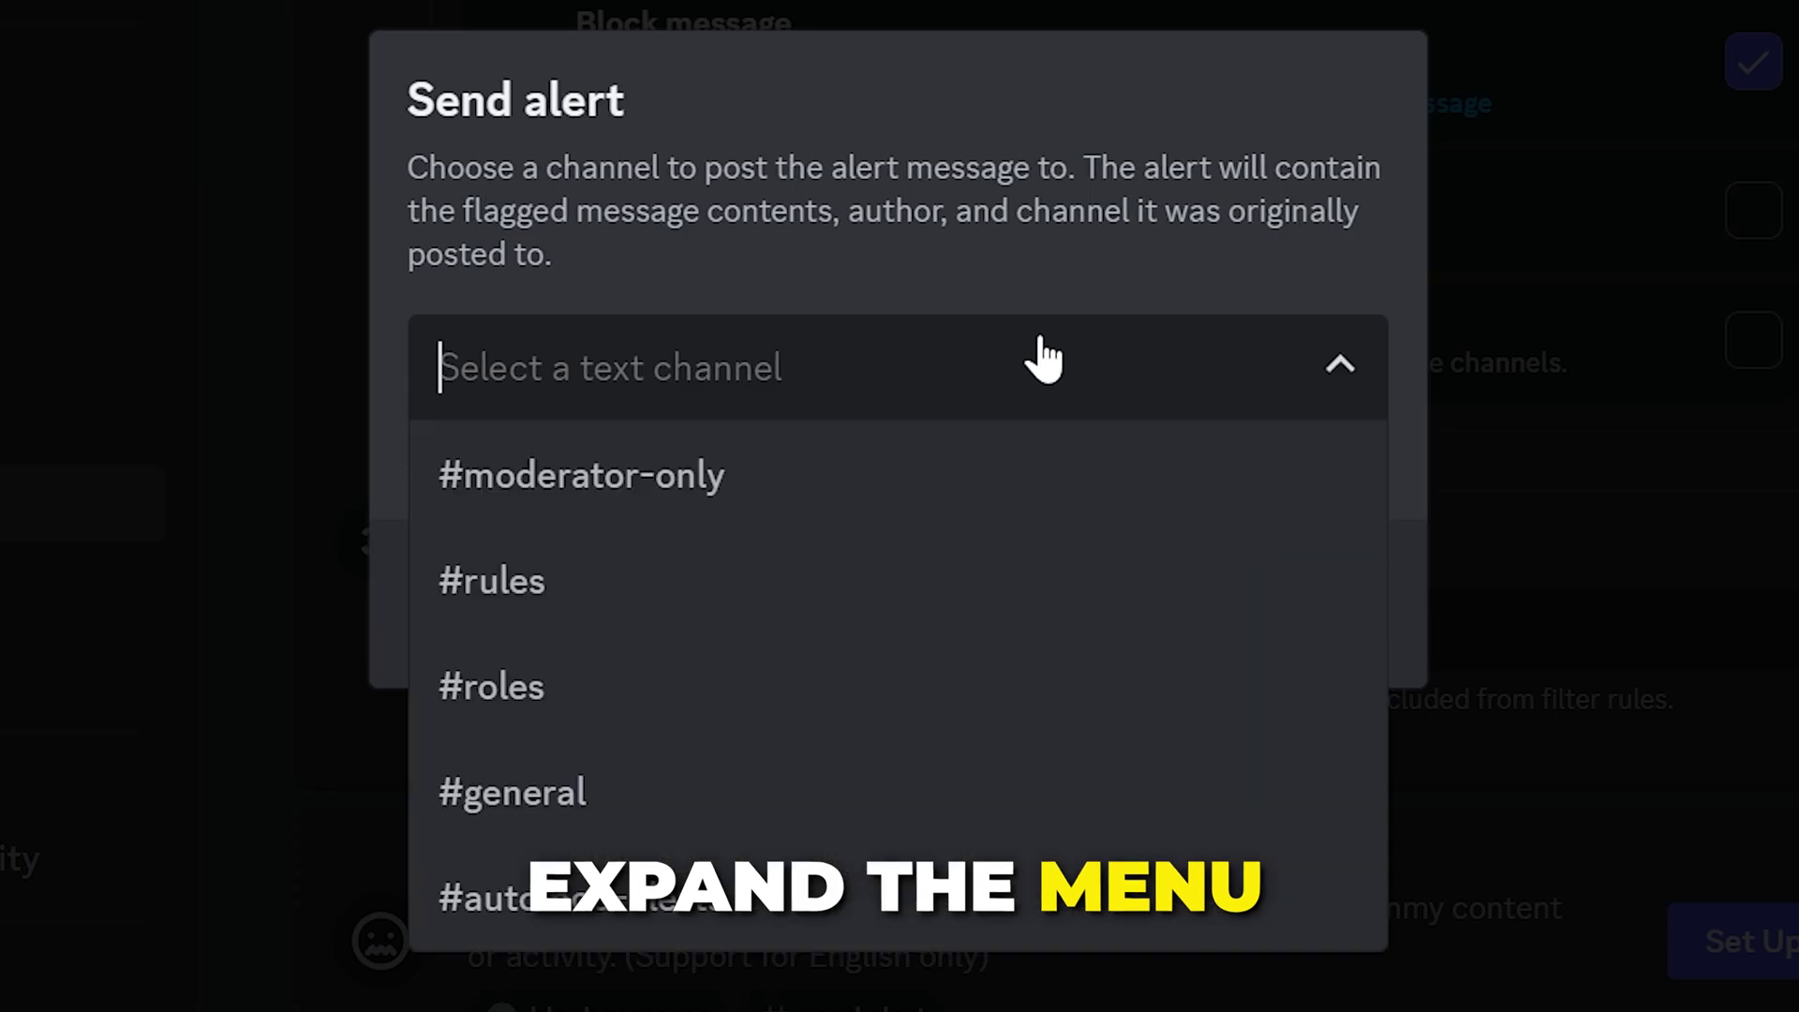
click(731, 897)
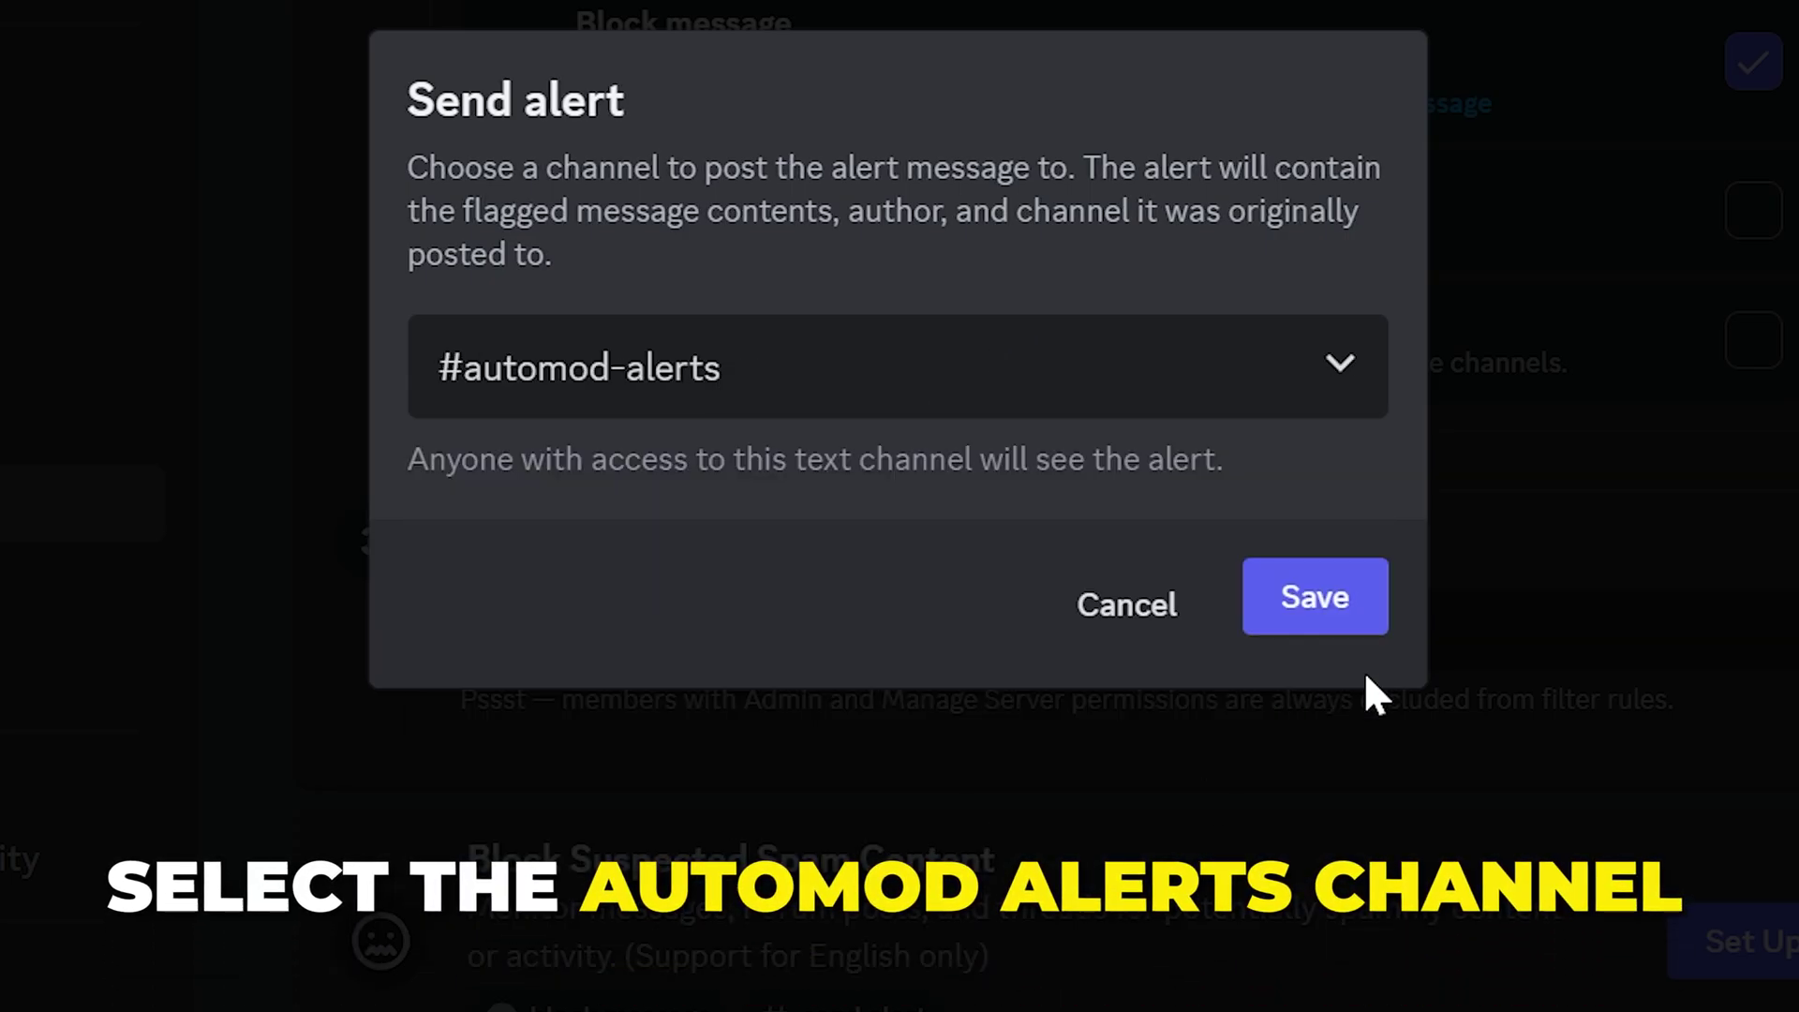
click(1321, 599)
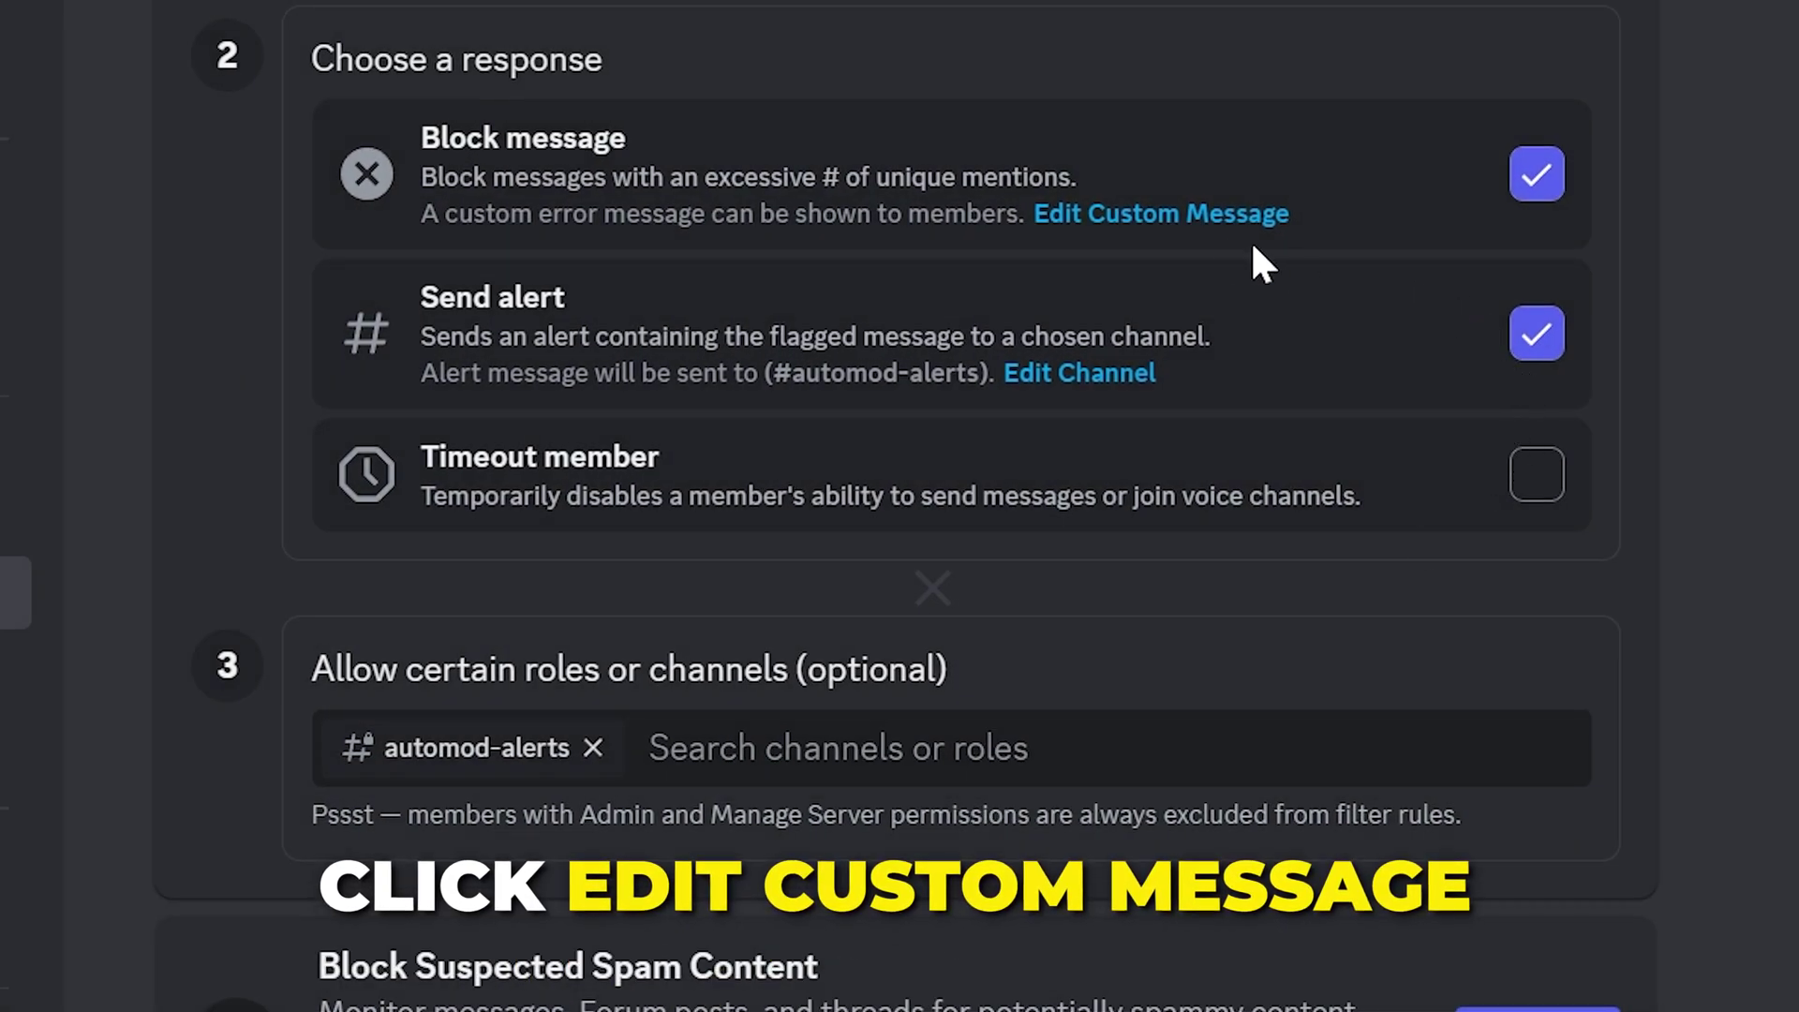
Add a custom blocked-message notice to the Block Mention Spam rule
click(1159, 216)
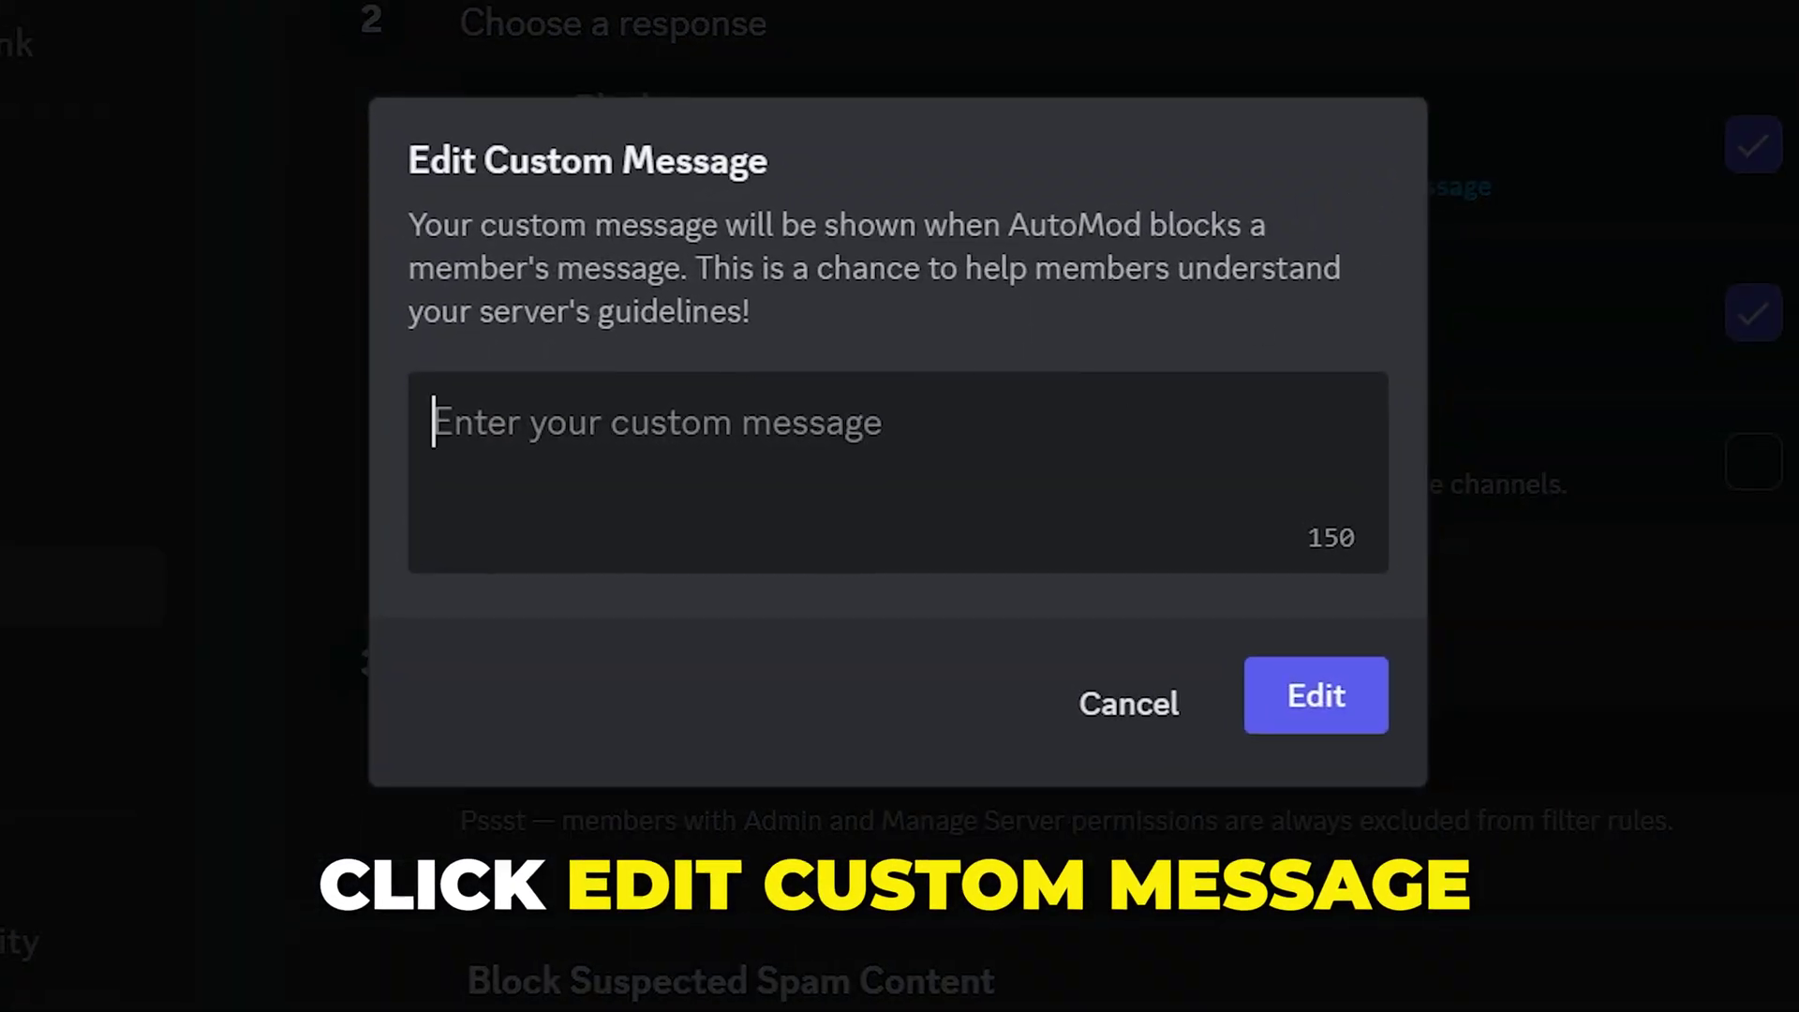
text(Please only include mentions in your message if absolutely necessary, and limit the mentions to 1 or 2.)
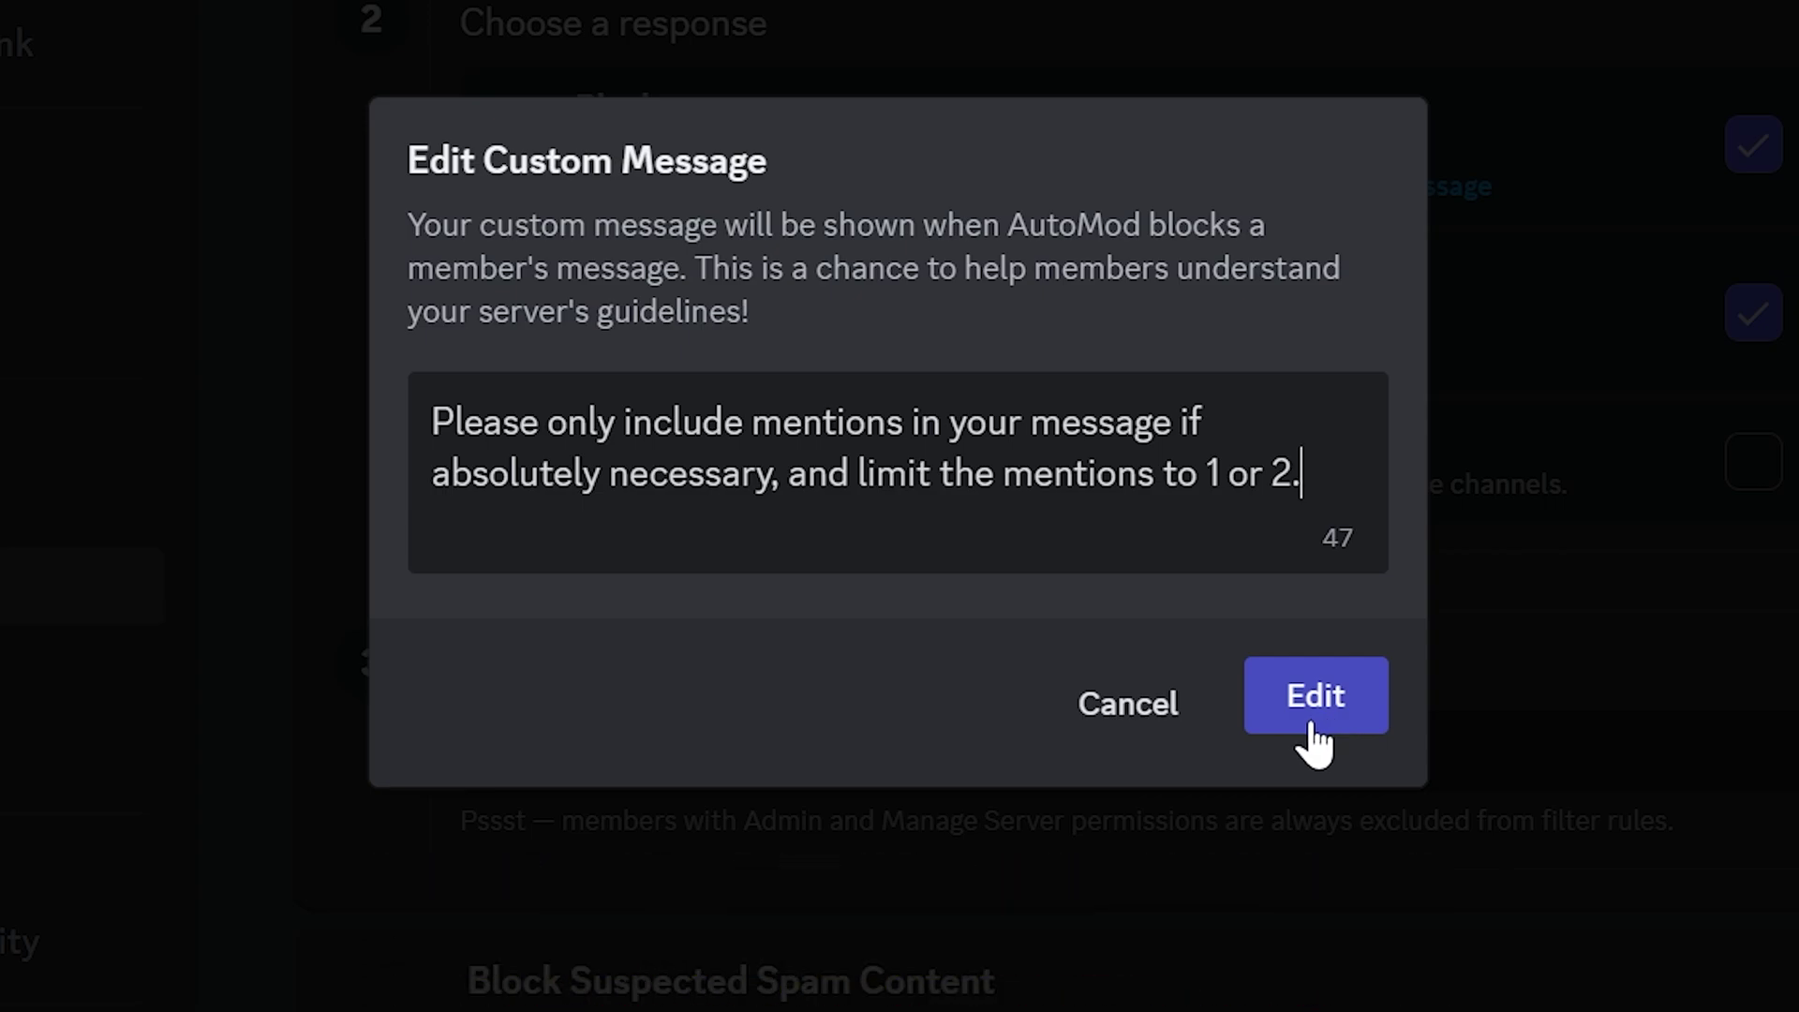
click(1312, 726)
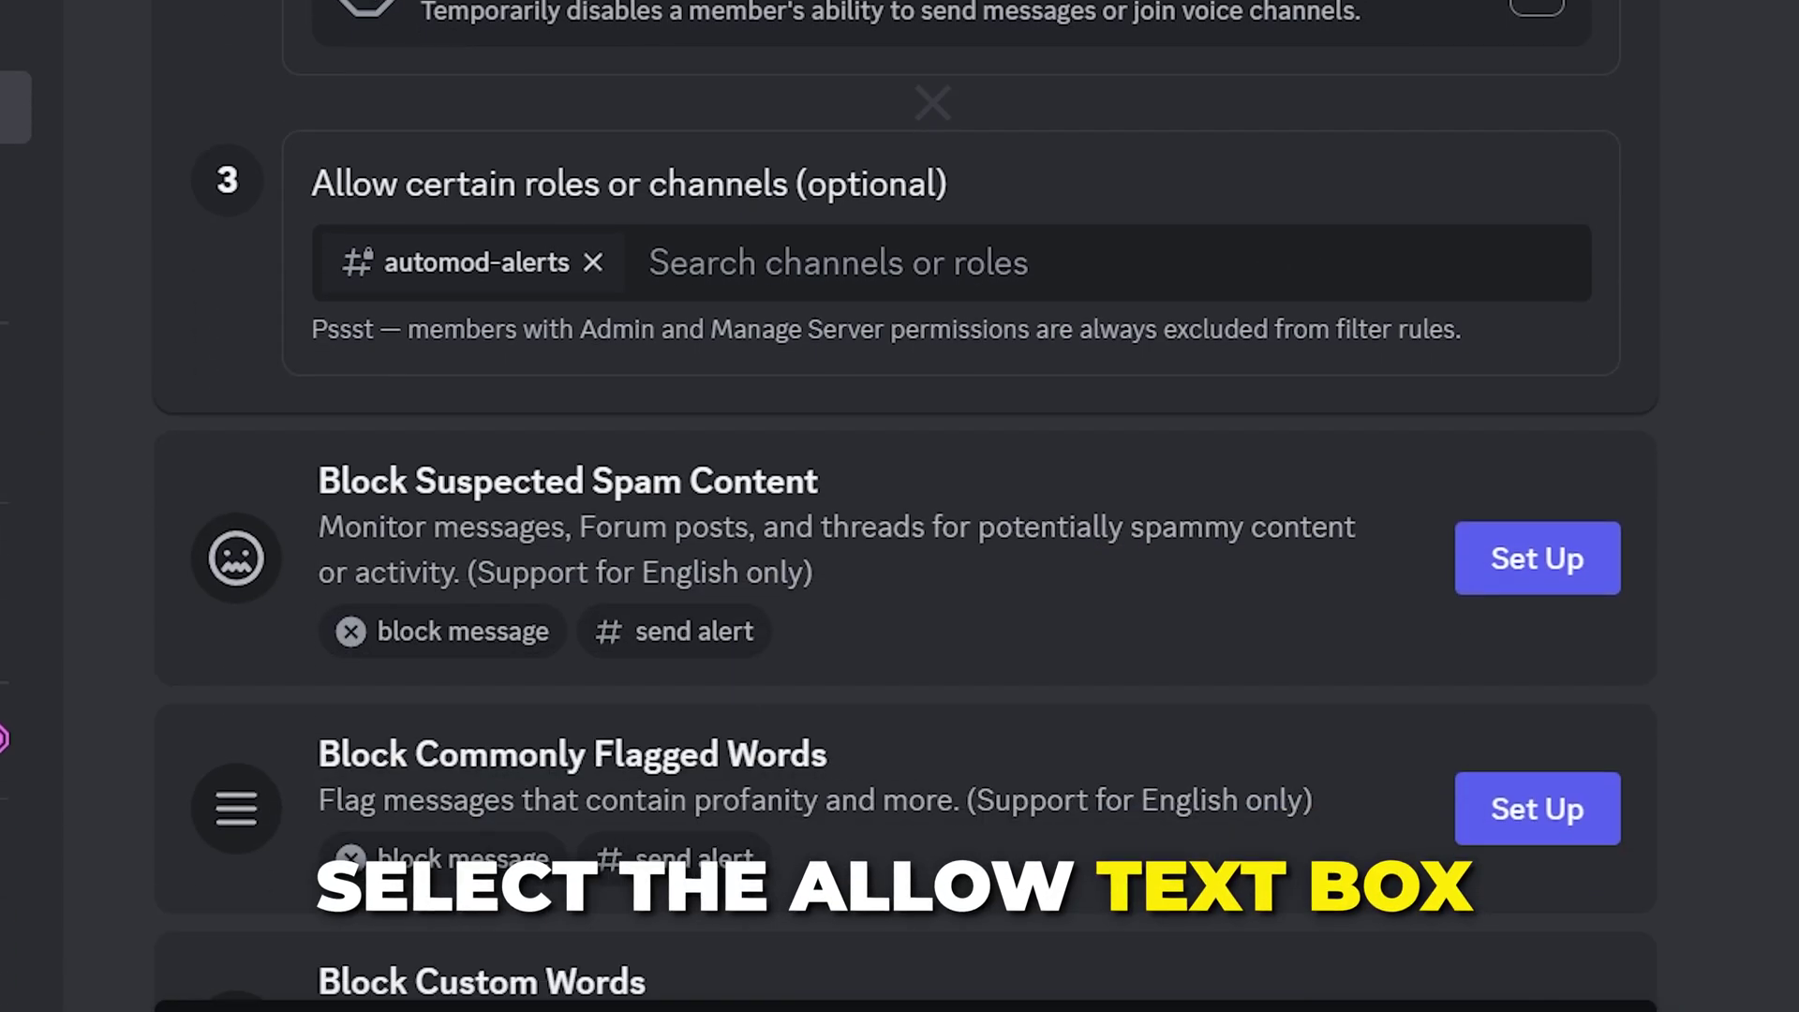
Exempt the #moderator-only channel and the Moderators role from the rule
click(633, 281)
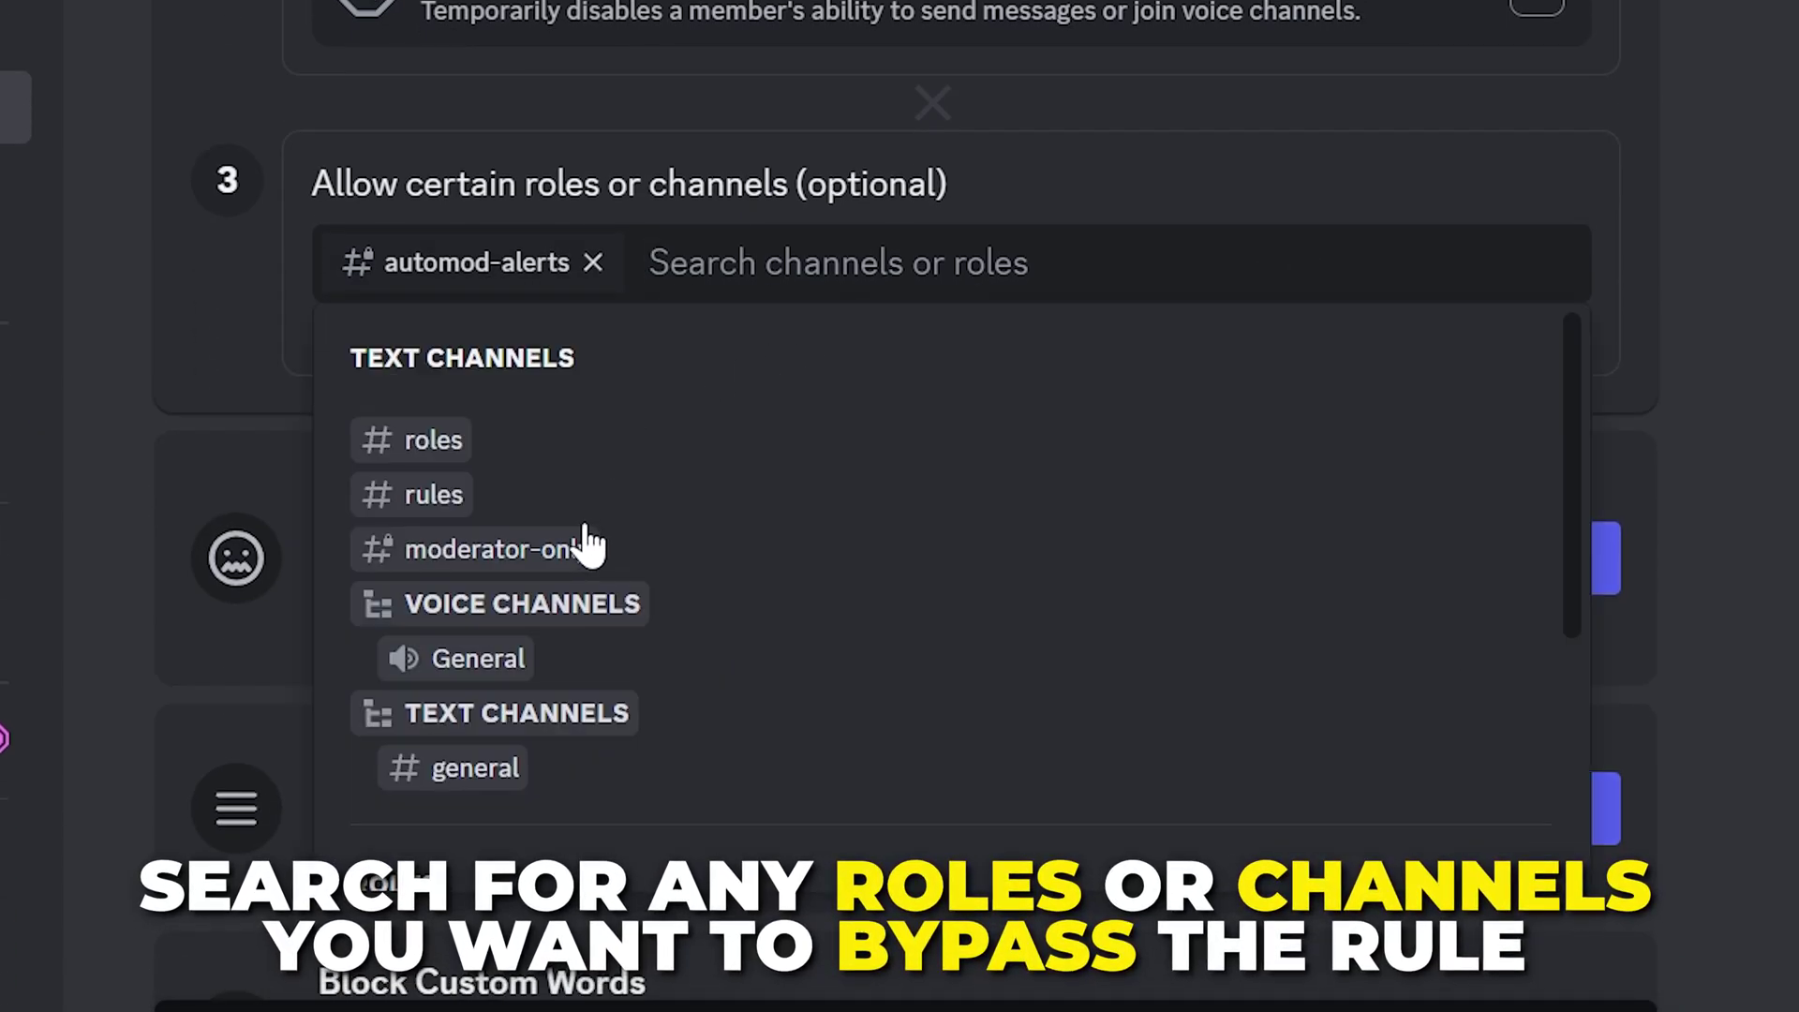
click(566, 552)
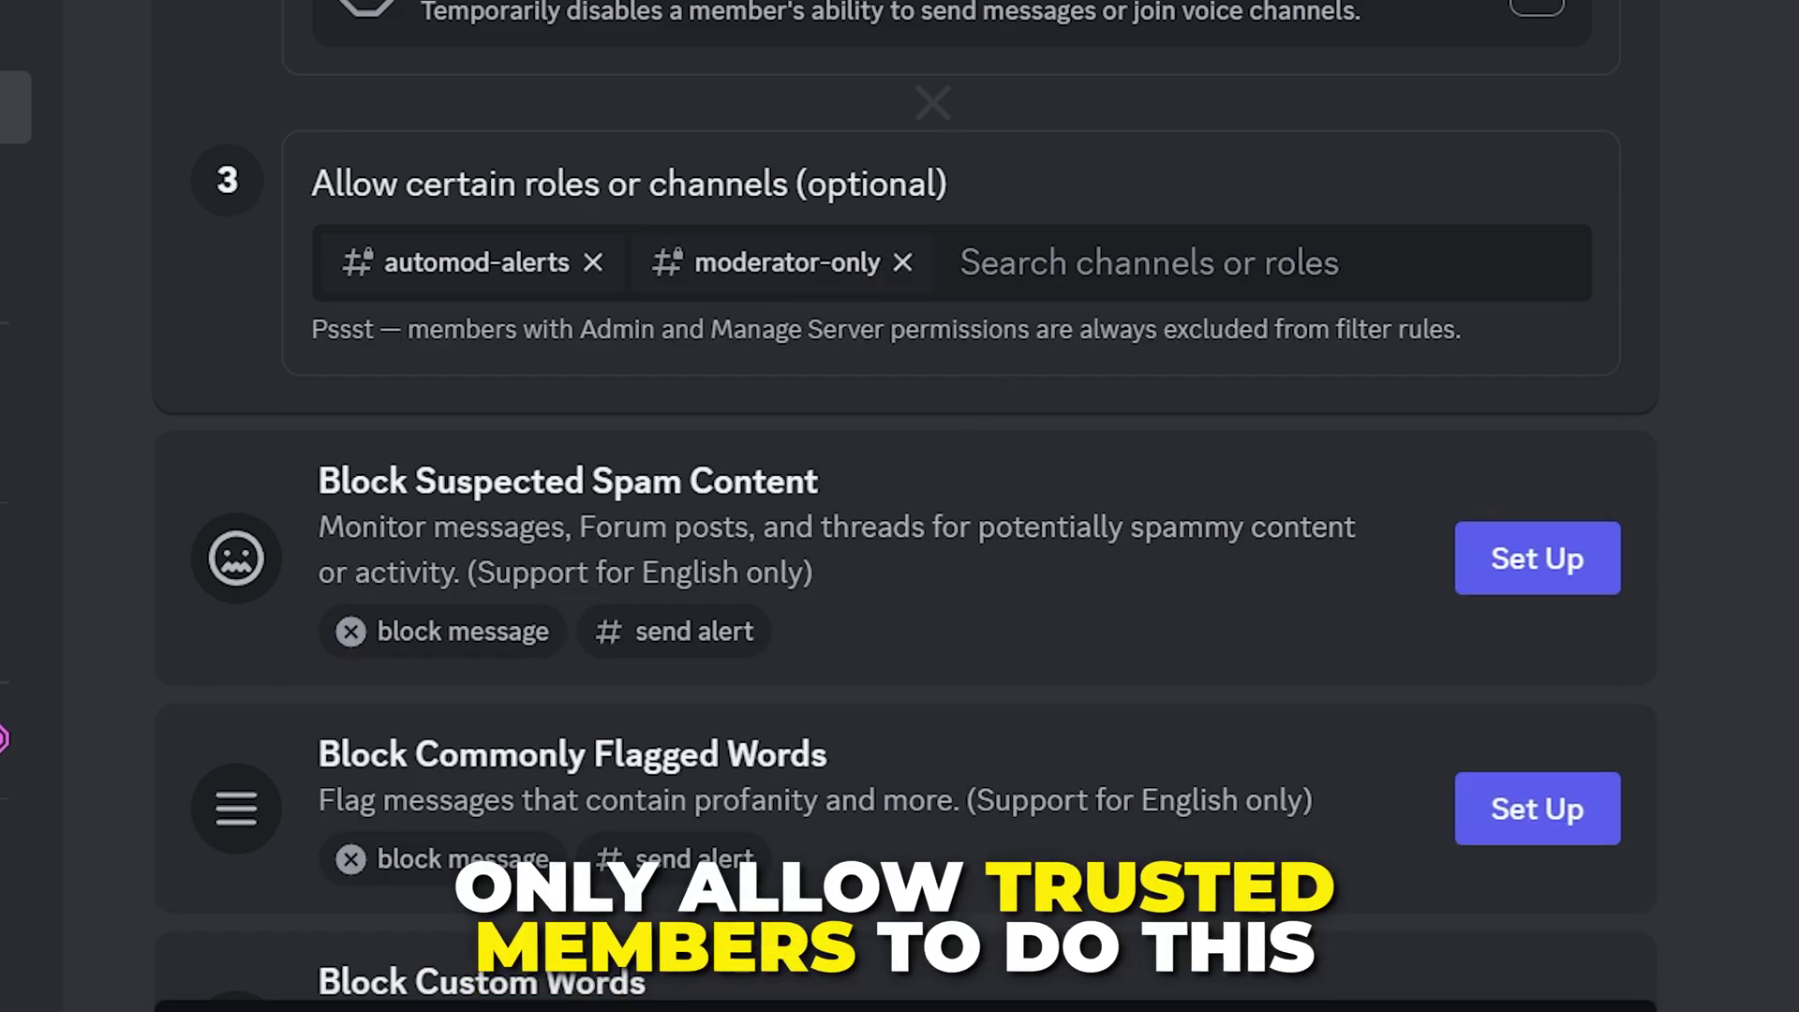
click(966, 262)
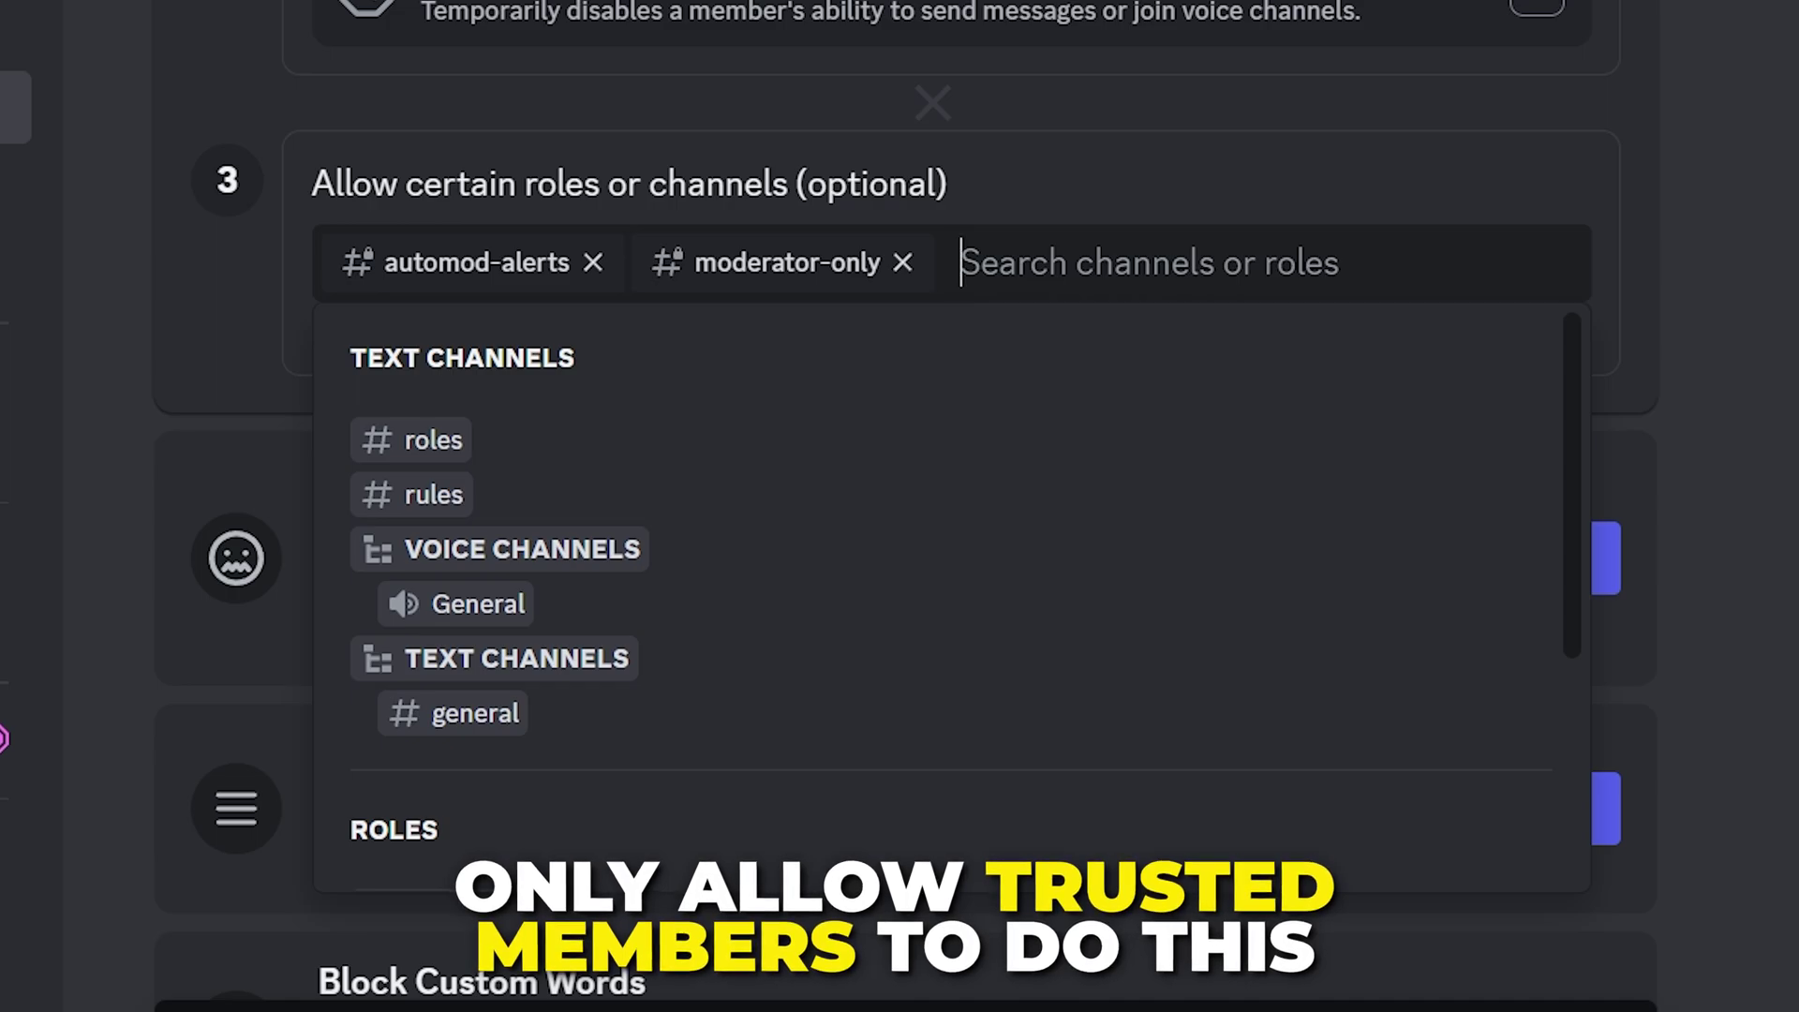
scroll(1084, 602, down, 4)
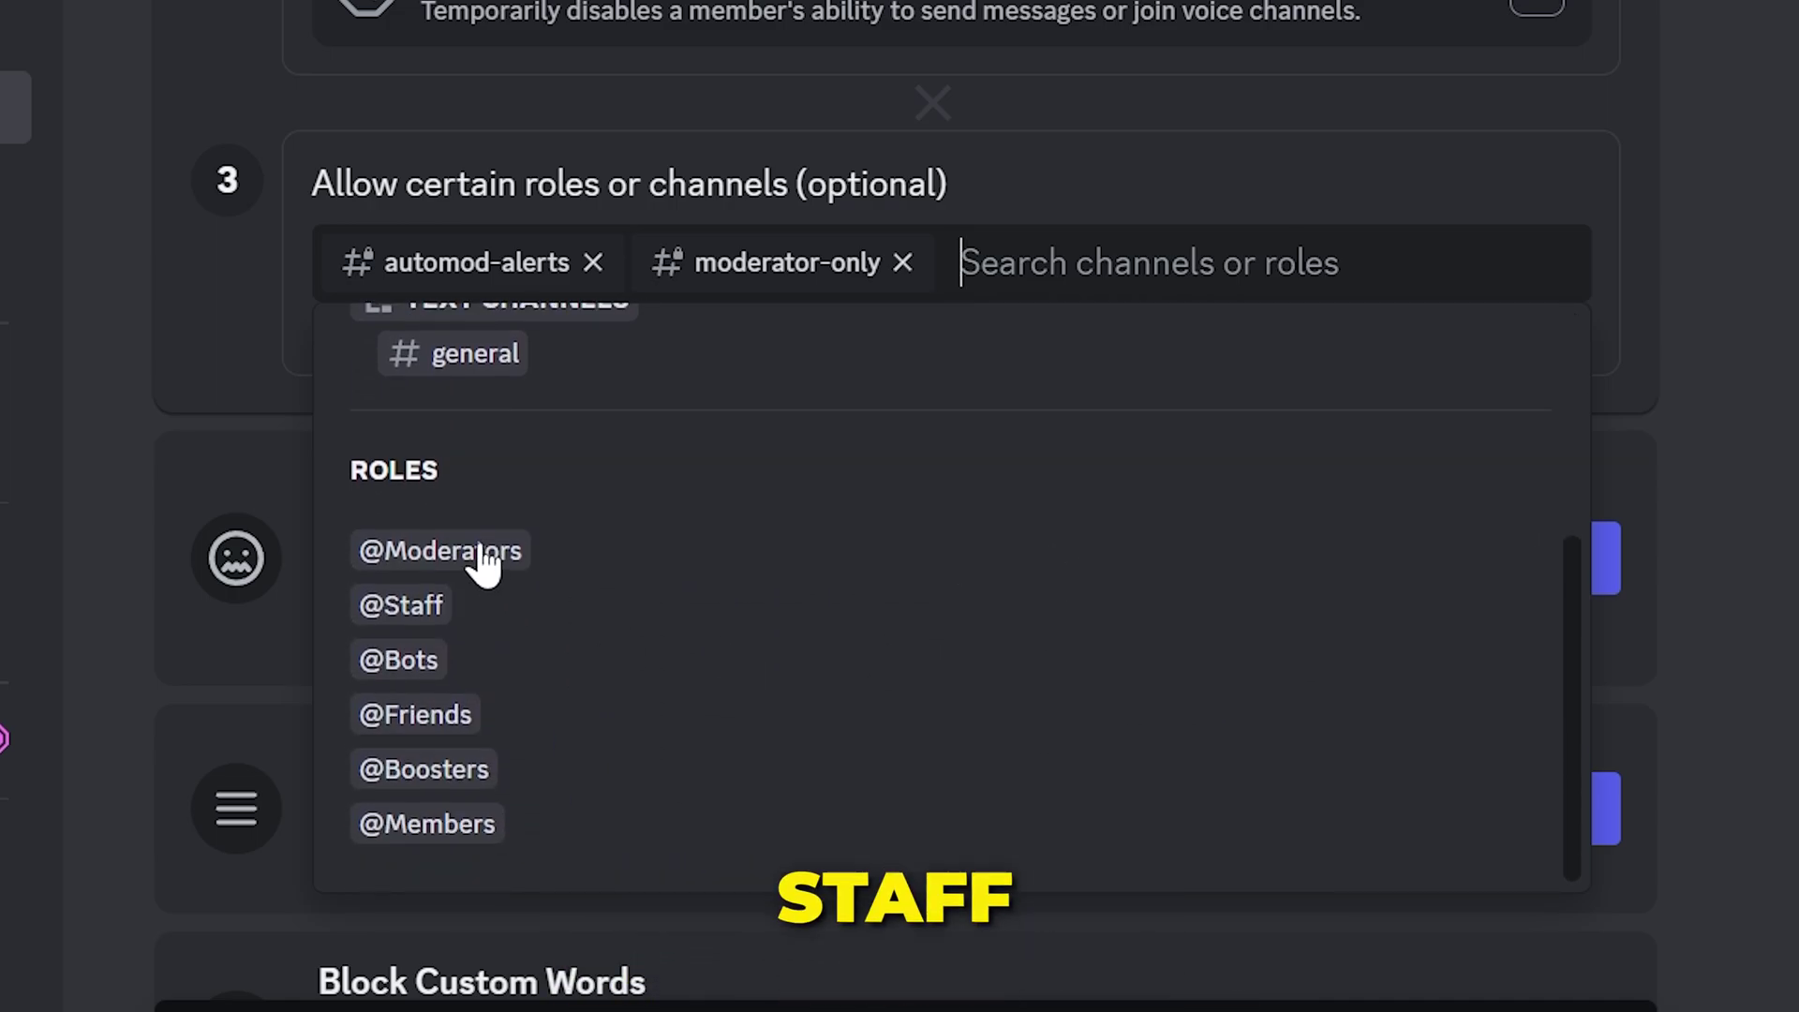
click(482, 554)
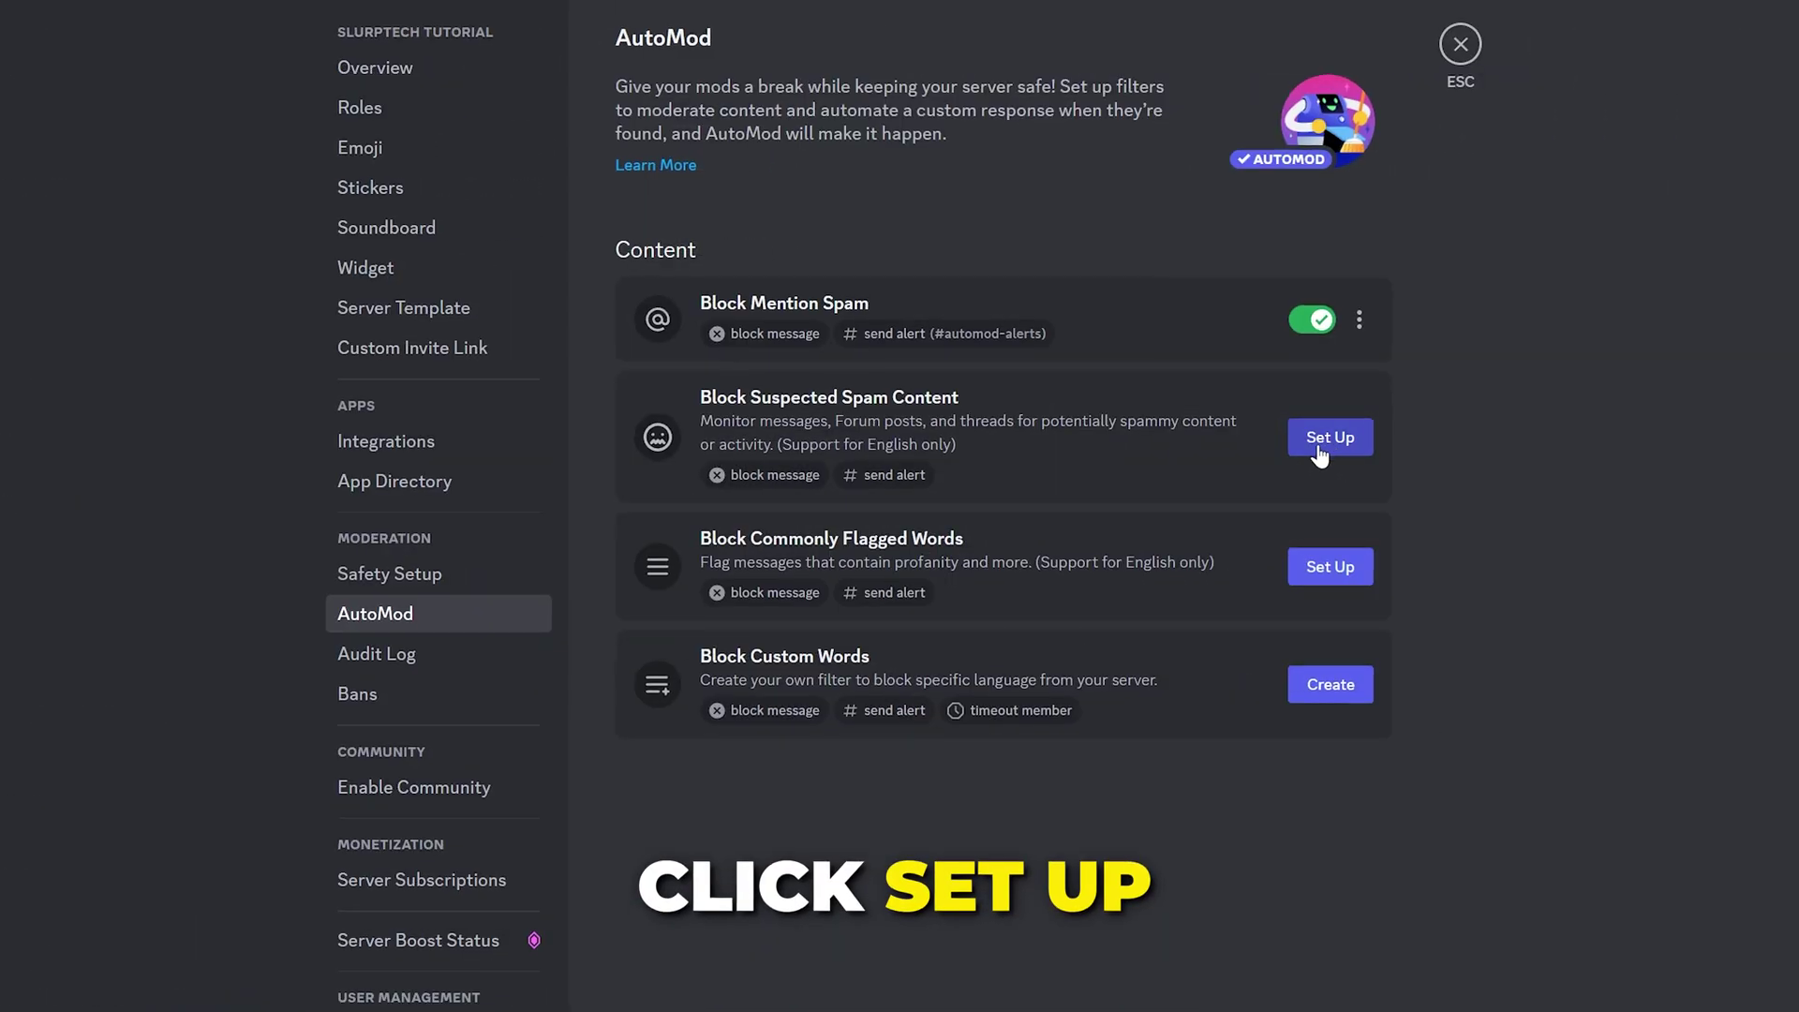
Set up Block Suspected Spam Content with a custom notice that staff are reviewing the suspected spam
click(1323, 445)
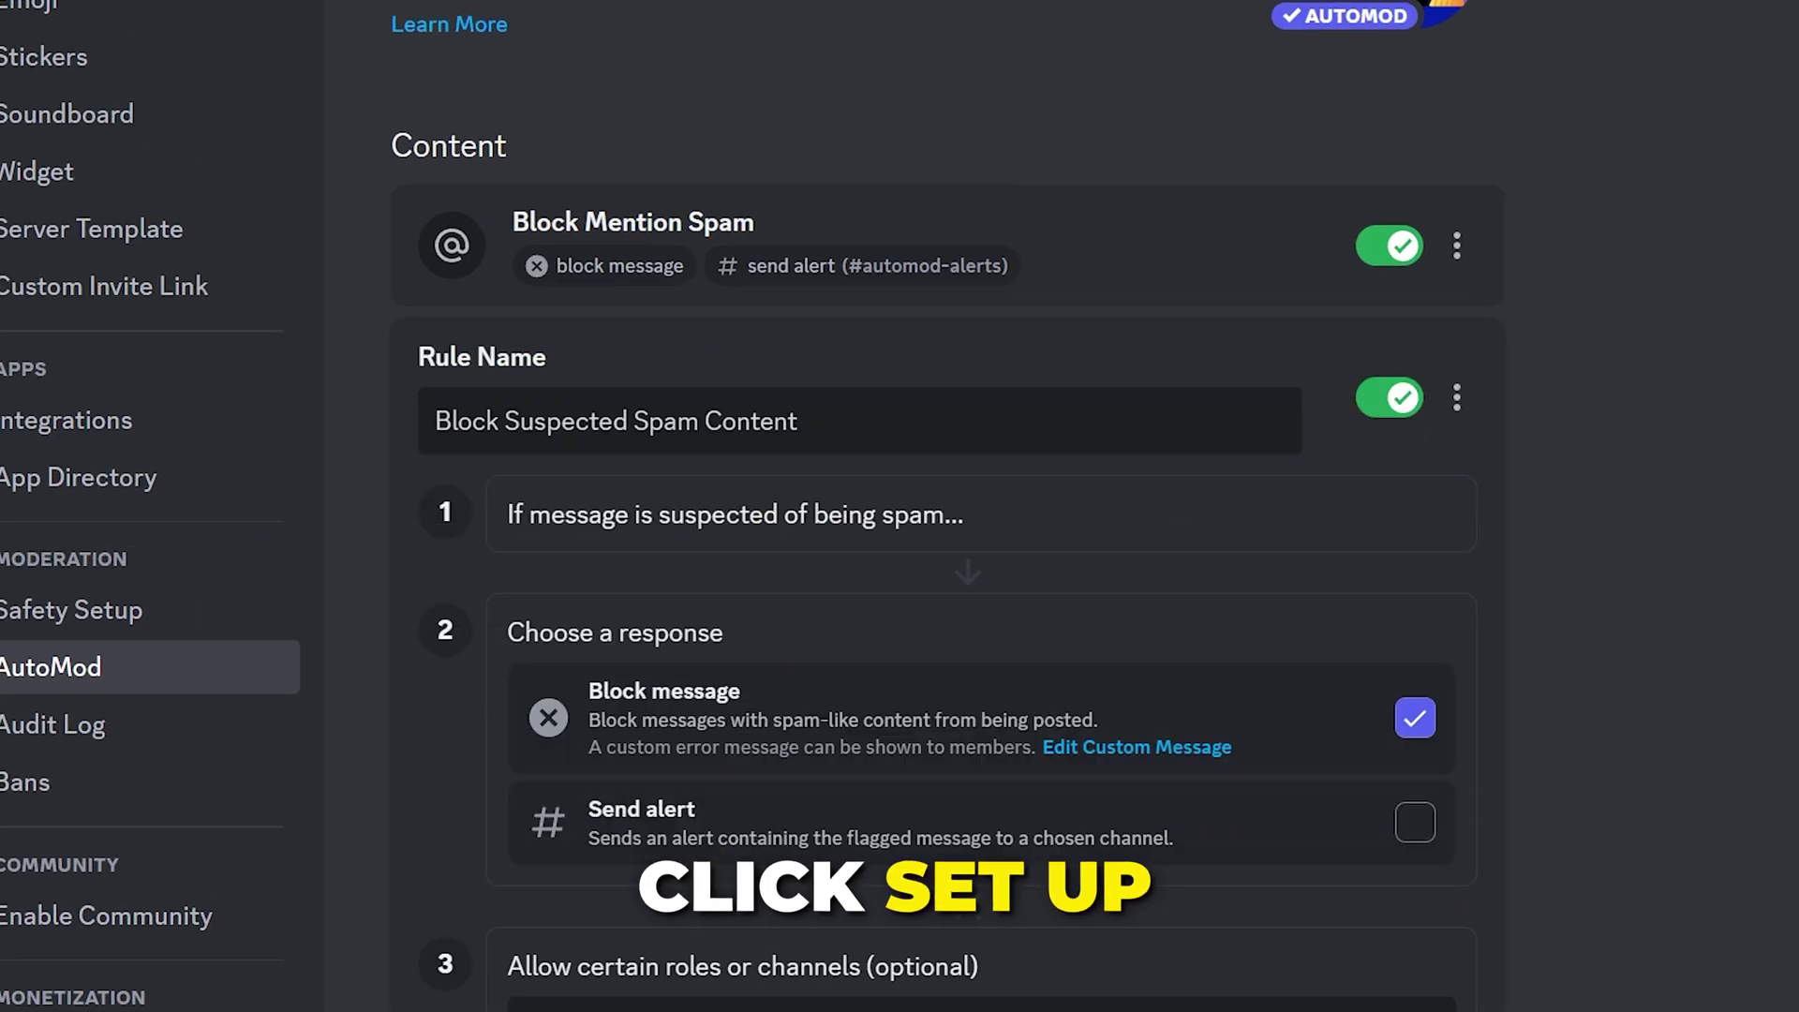
scroll(1205, 432, down, 4)
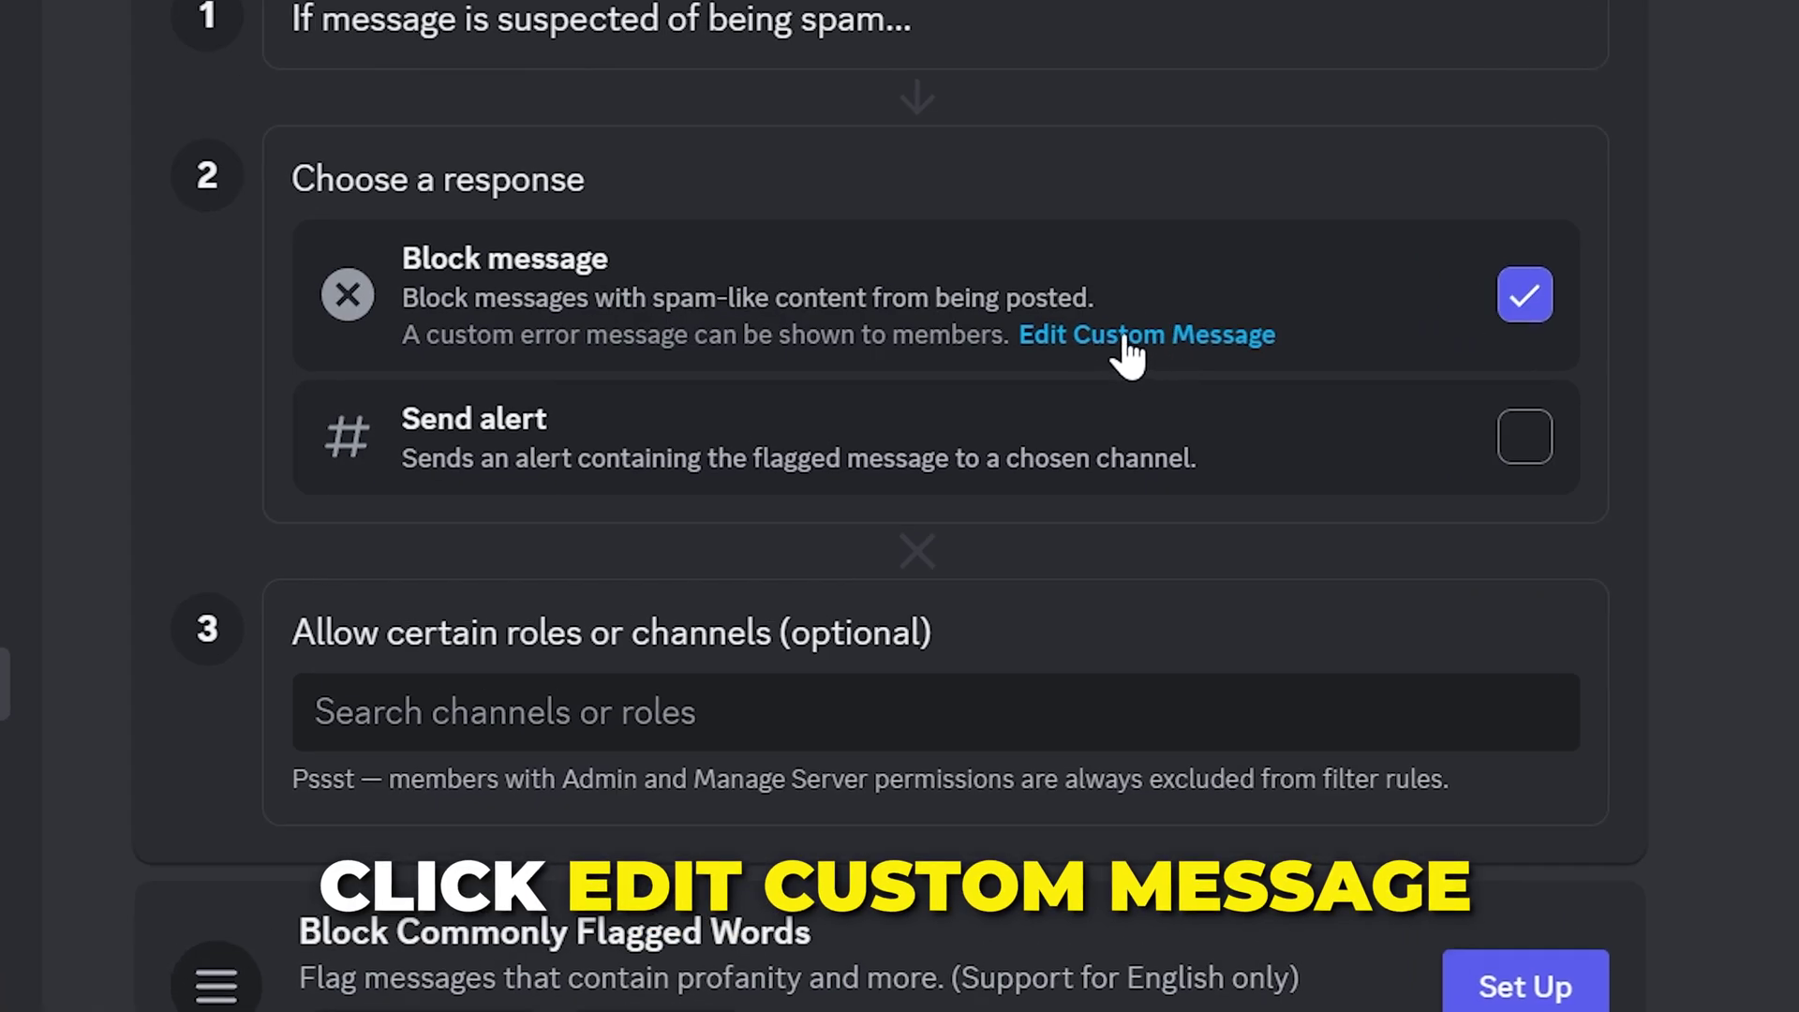
click(1122, 335)
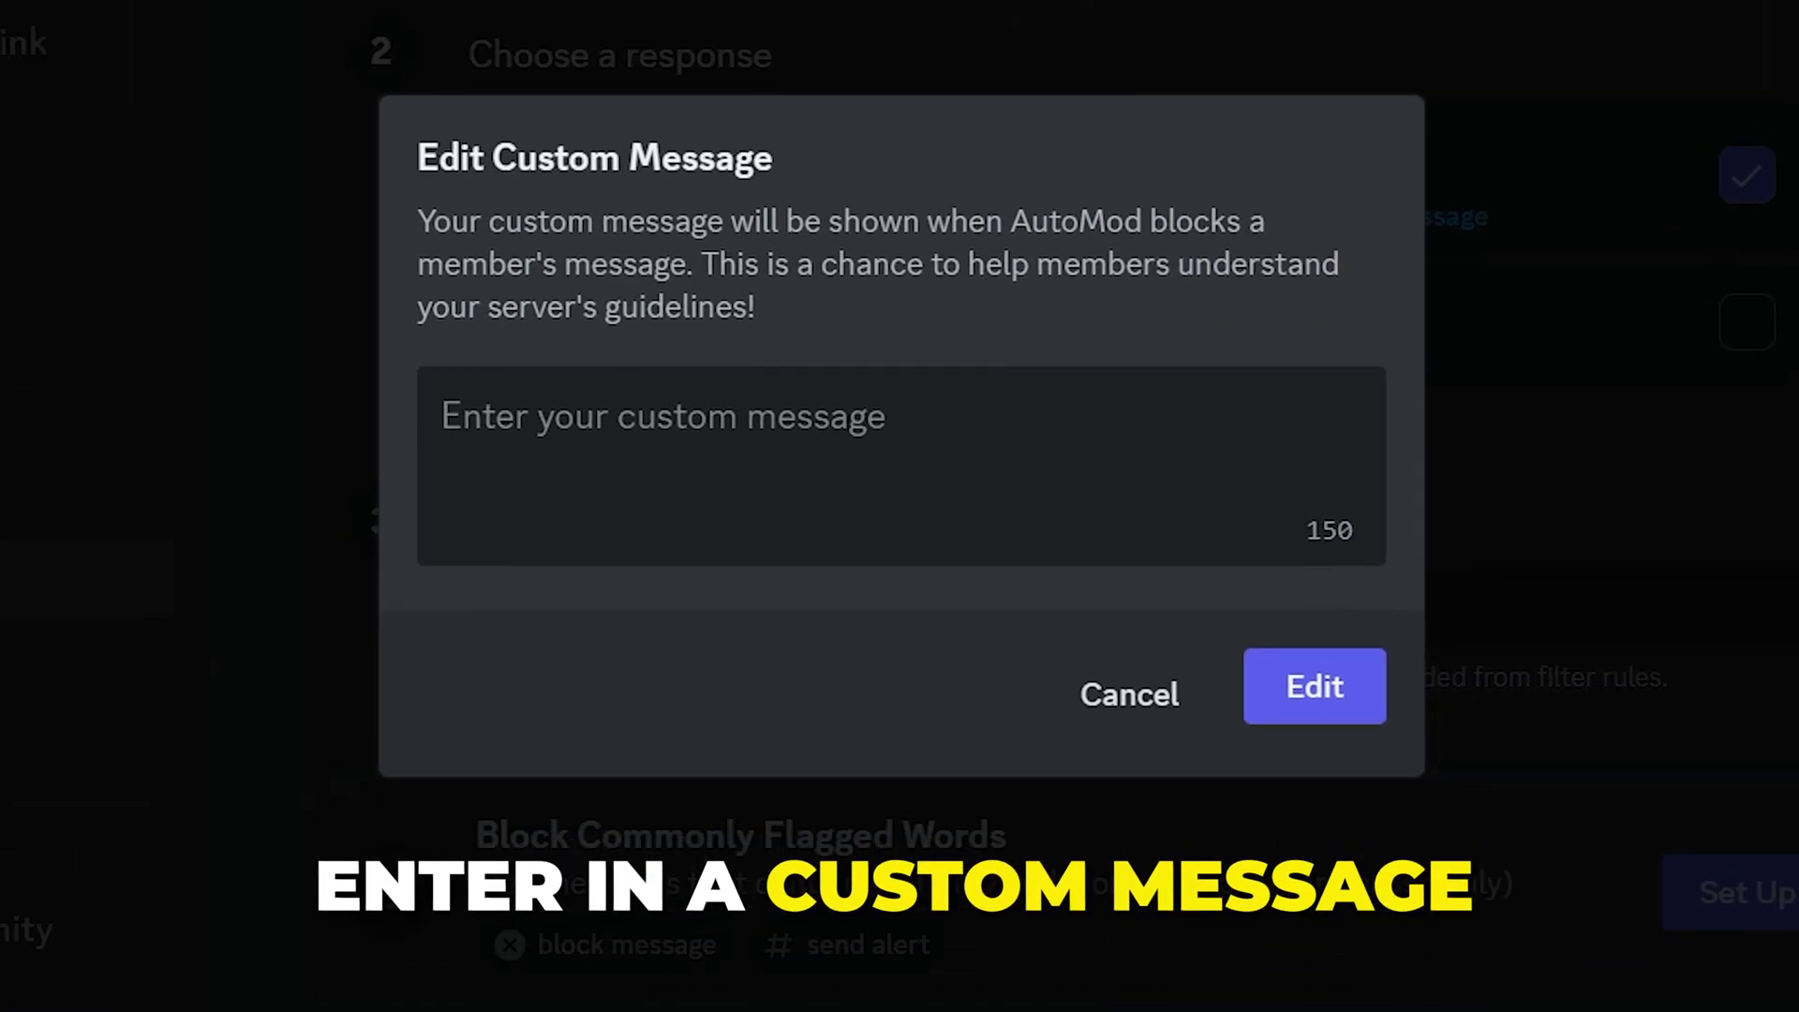
text(Your message has been blocked for suspected spam and is being reviewed by staff.)
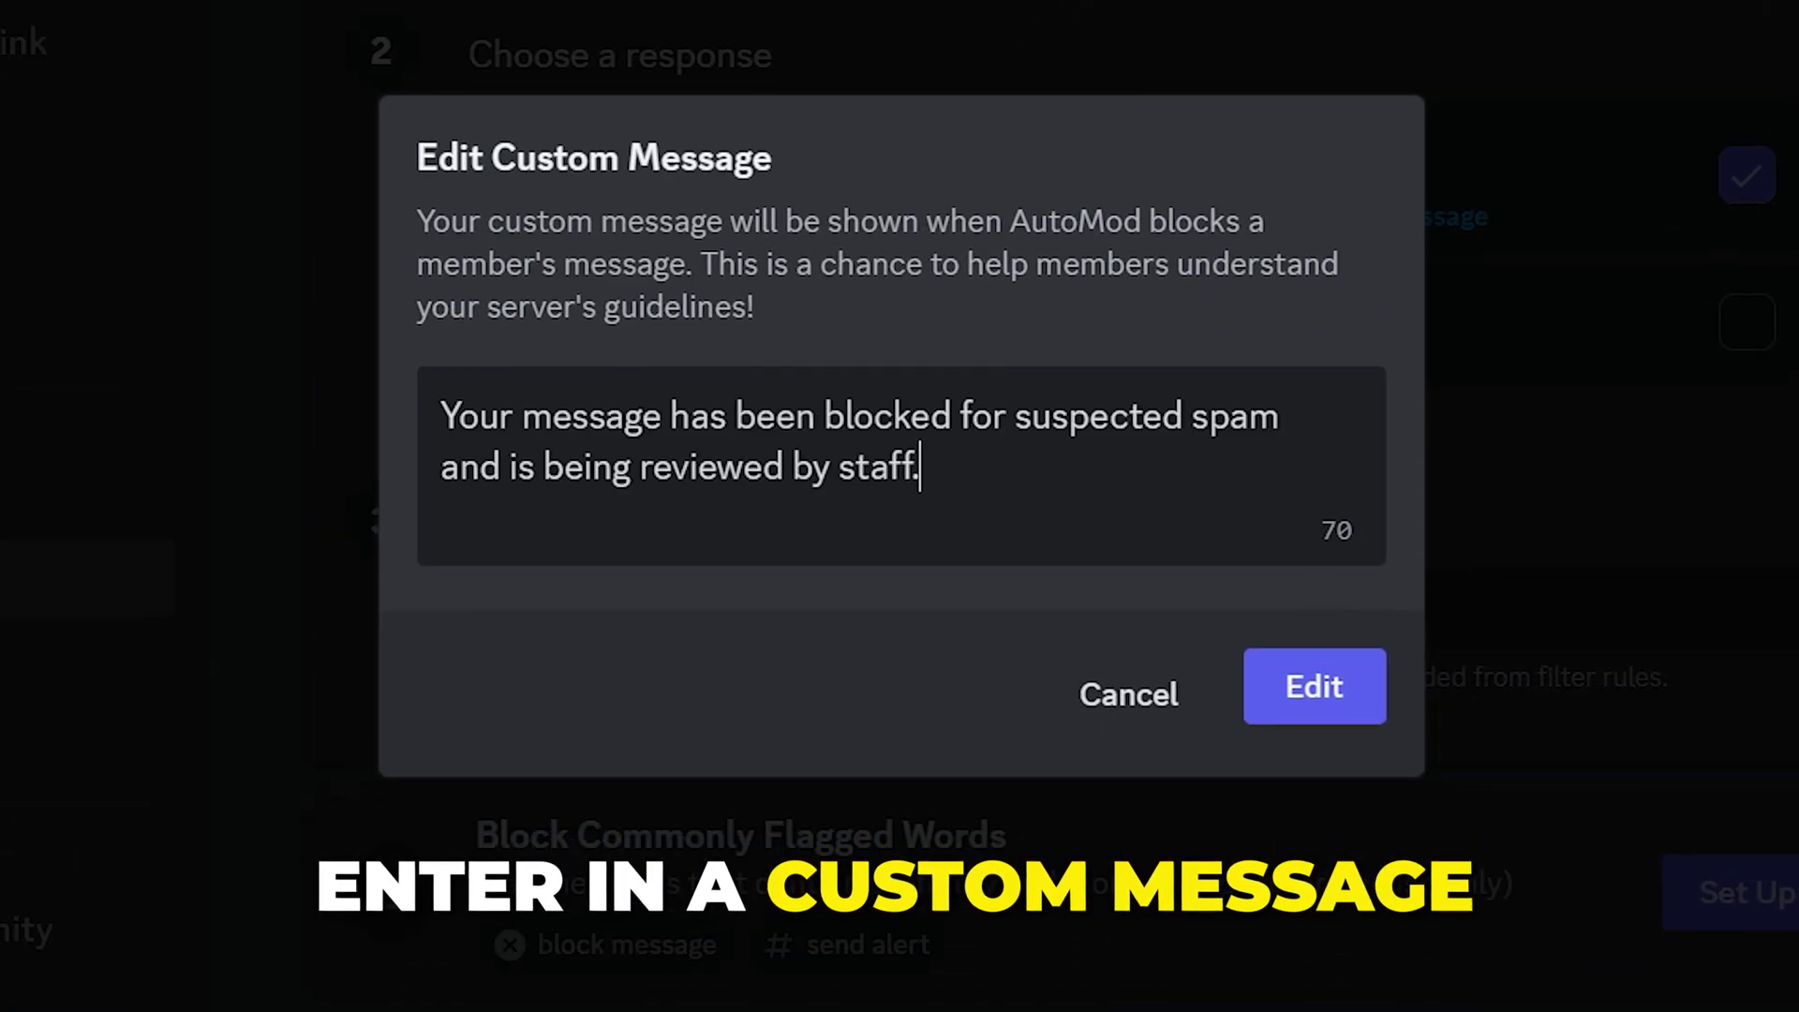
click(1317, 693)
Enable Send alert for suspected spam and select #automod-alerts as the alert channel
click(1525, 448)
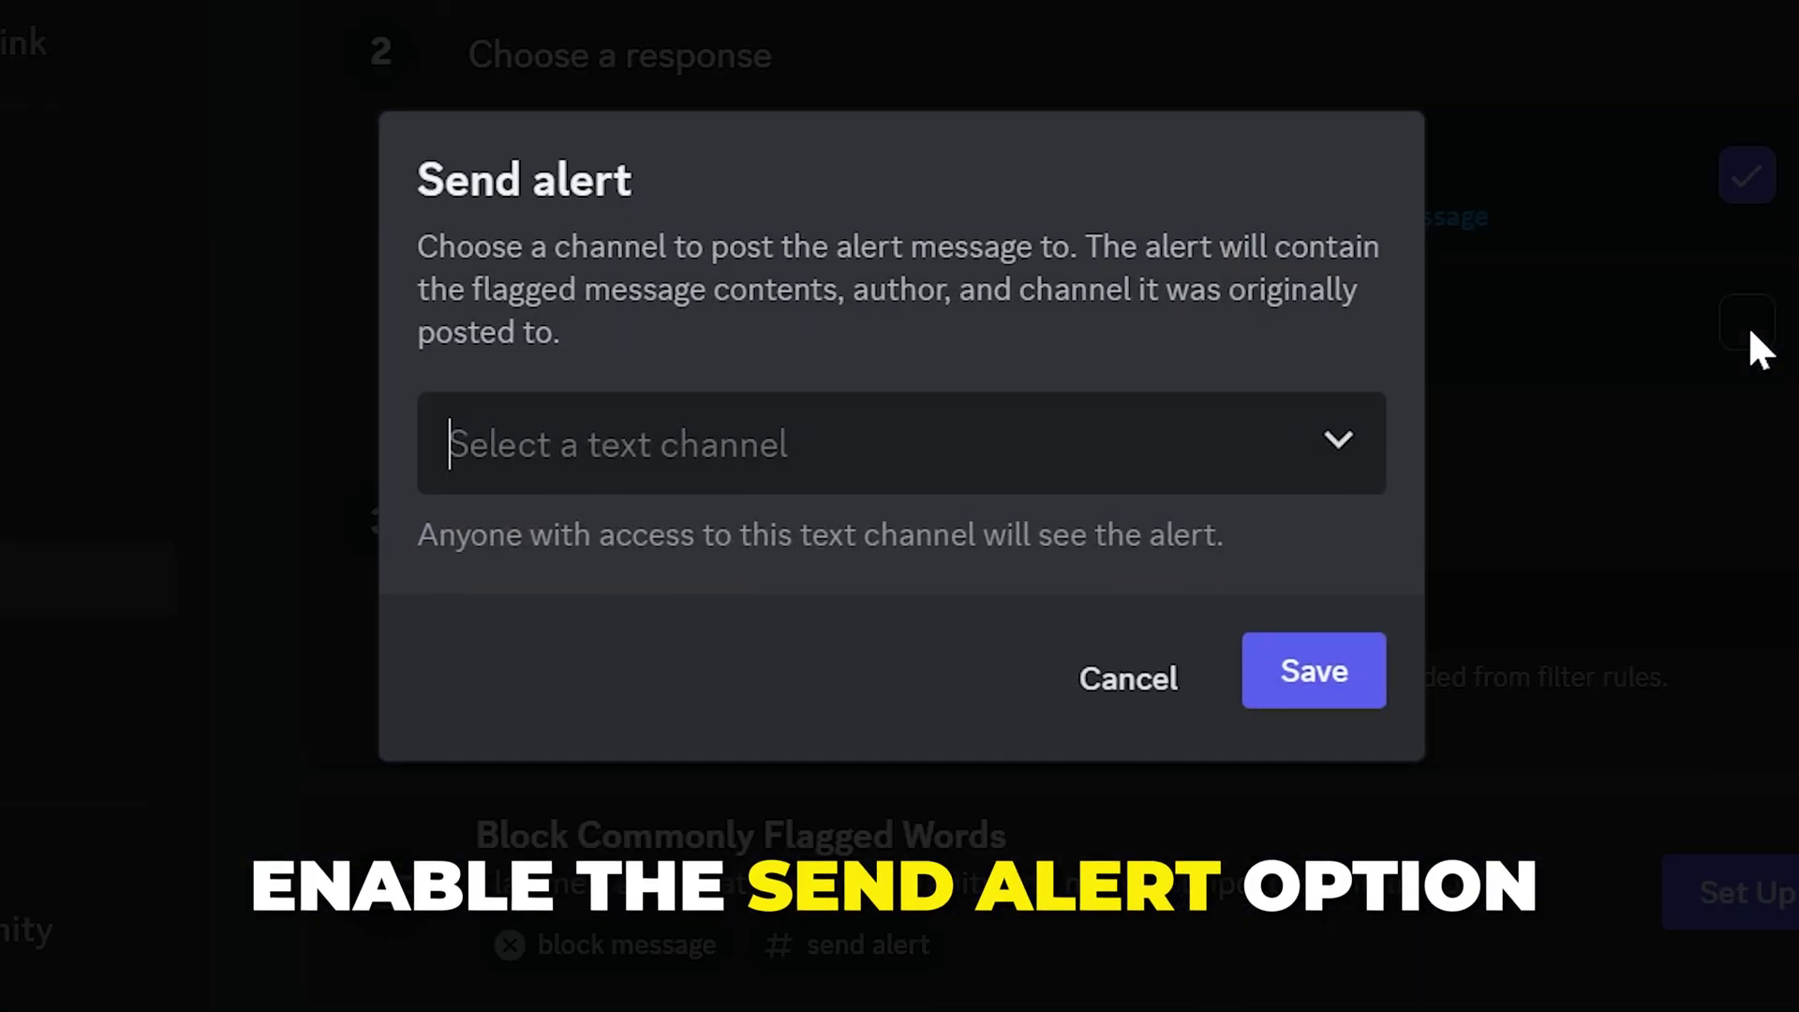
click(1169, 448)
click(683, 977)
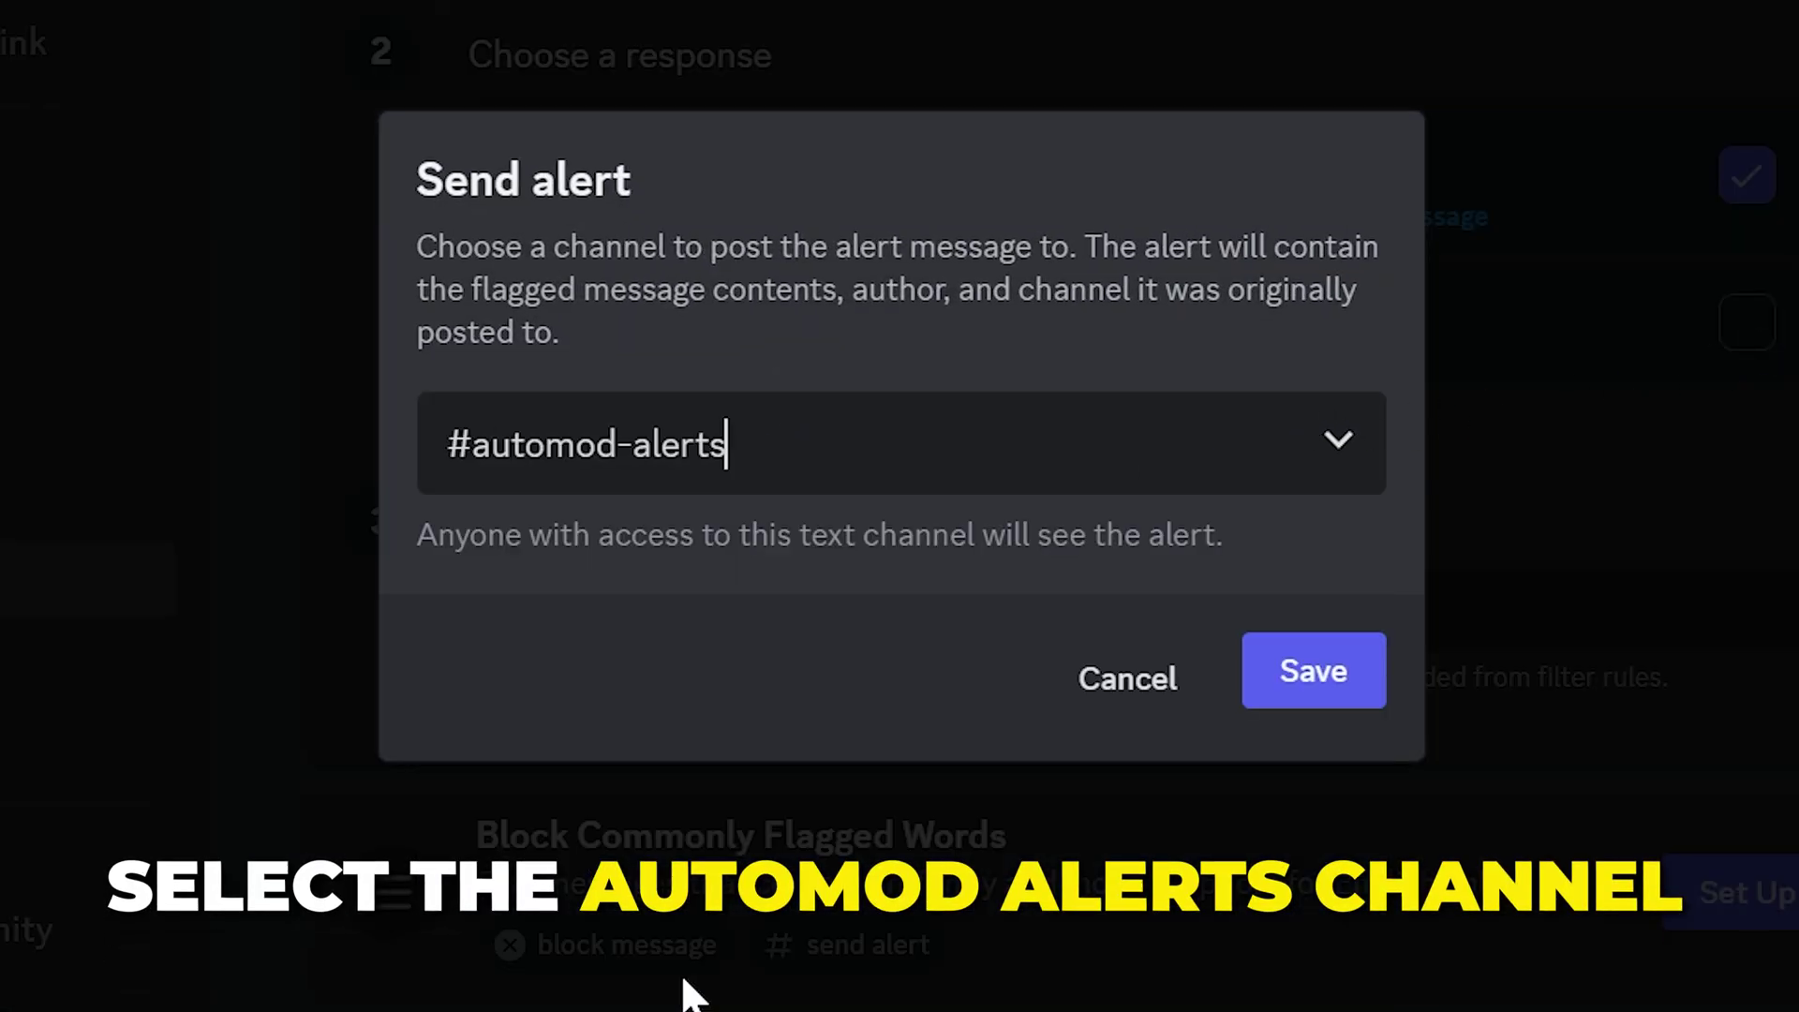
Confirm the #automod-alerts alert channel, add no exemptions, and save the suspected spam rule
click(1316, 688)
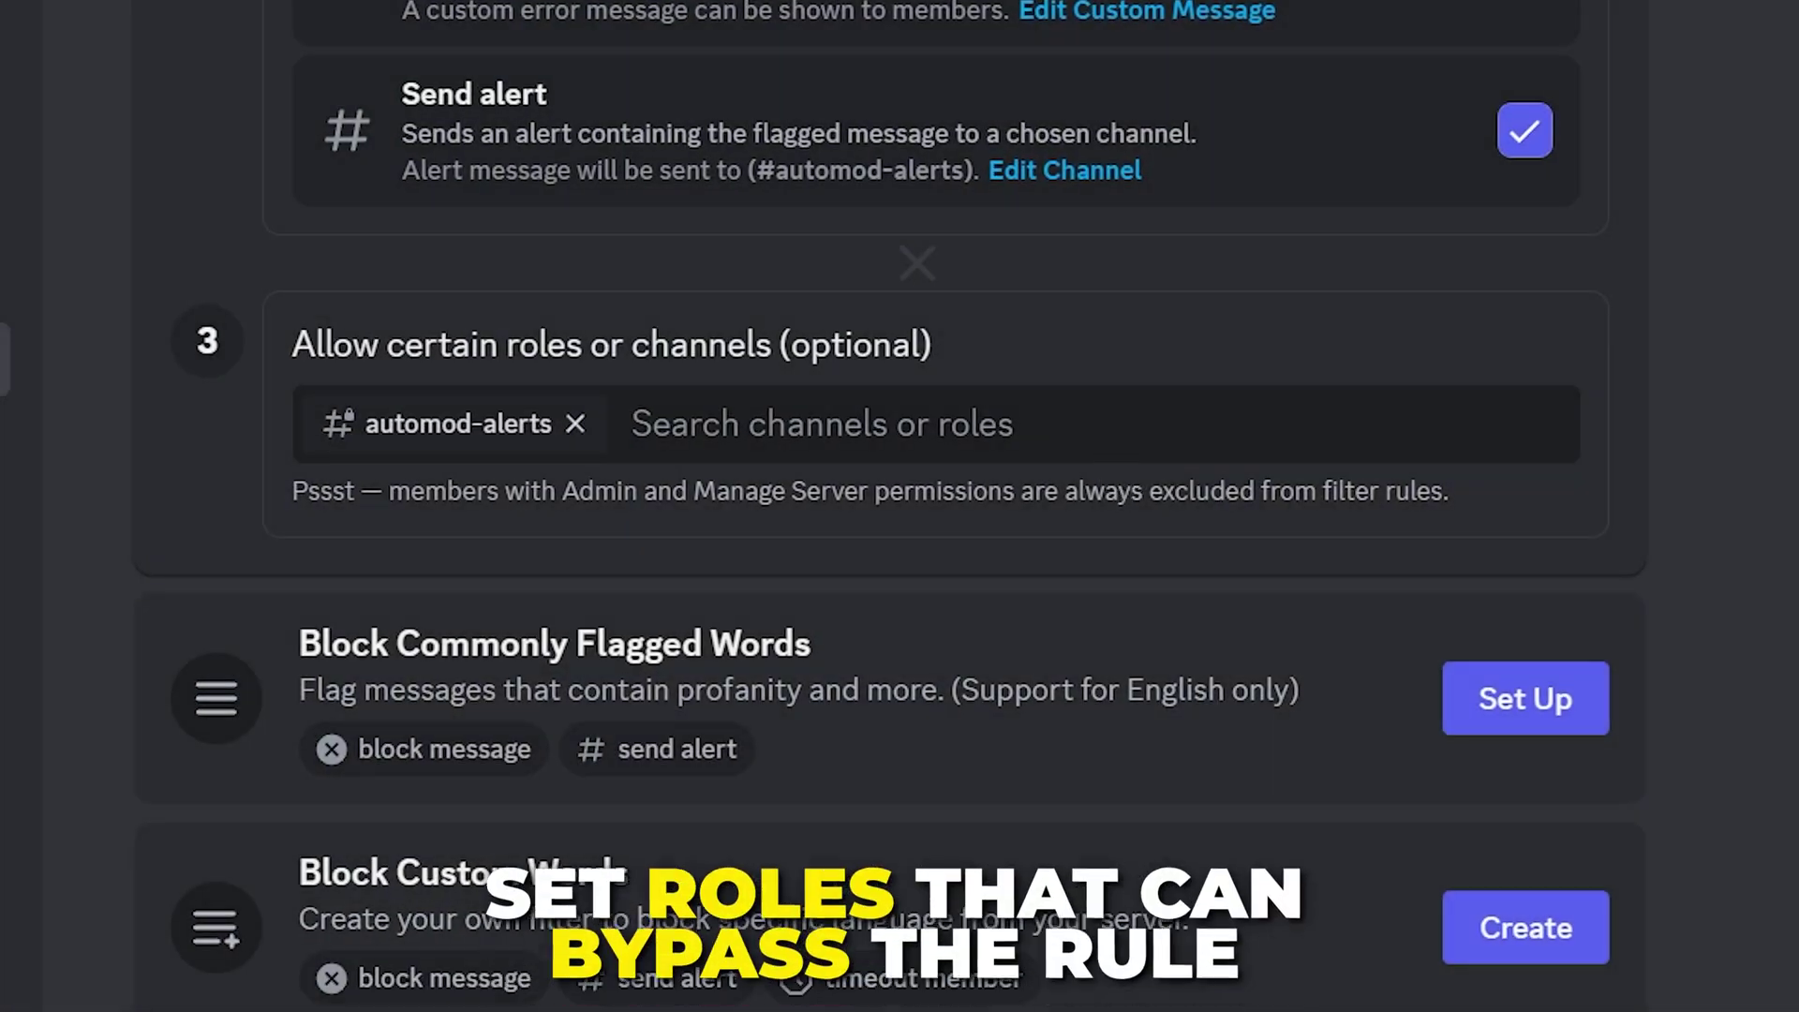
click(637, 423)
scroll(715, 749, down, 5)
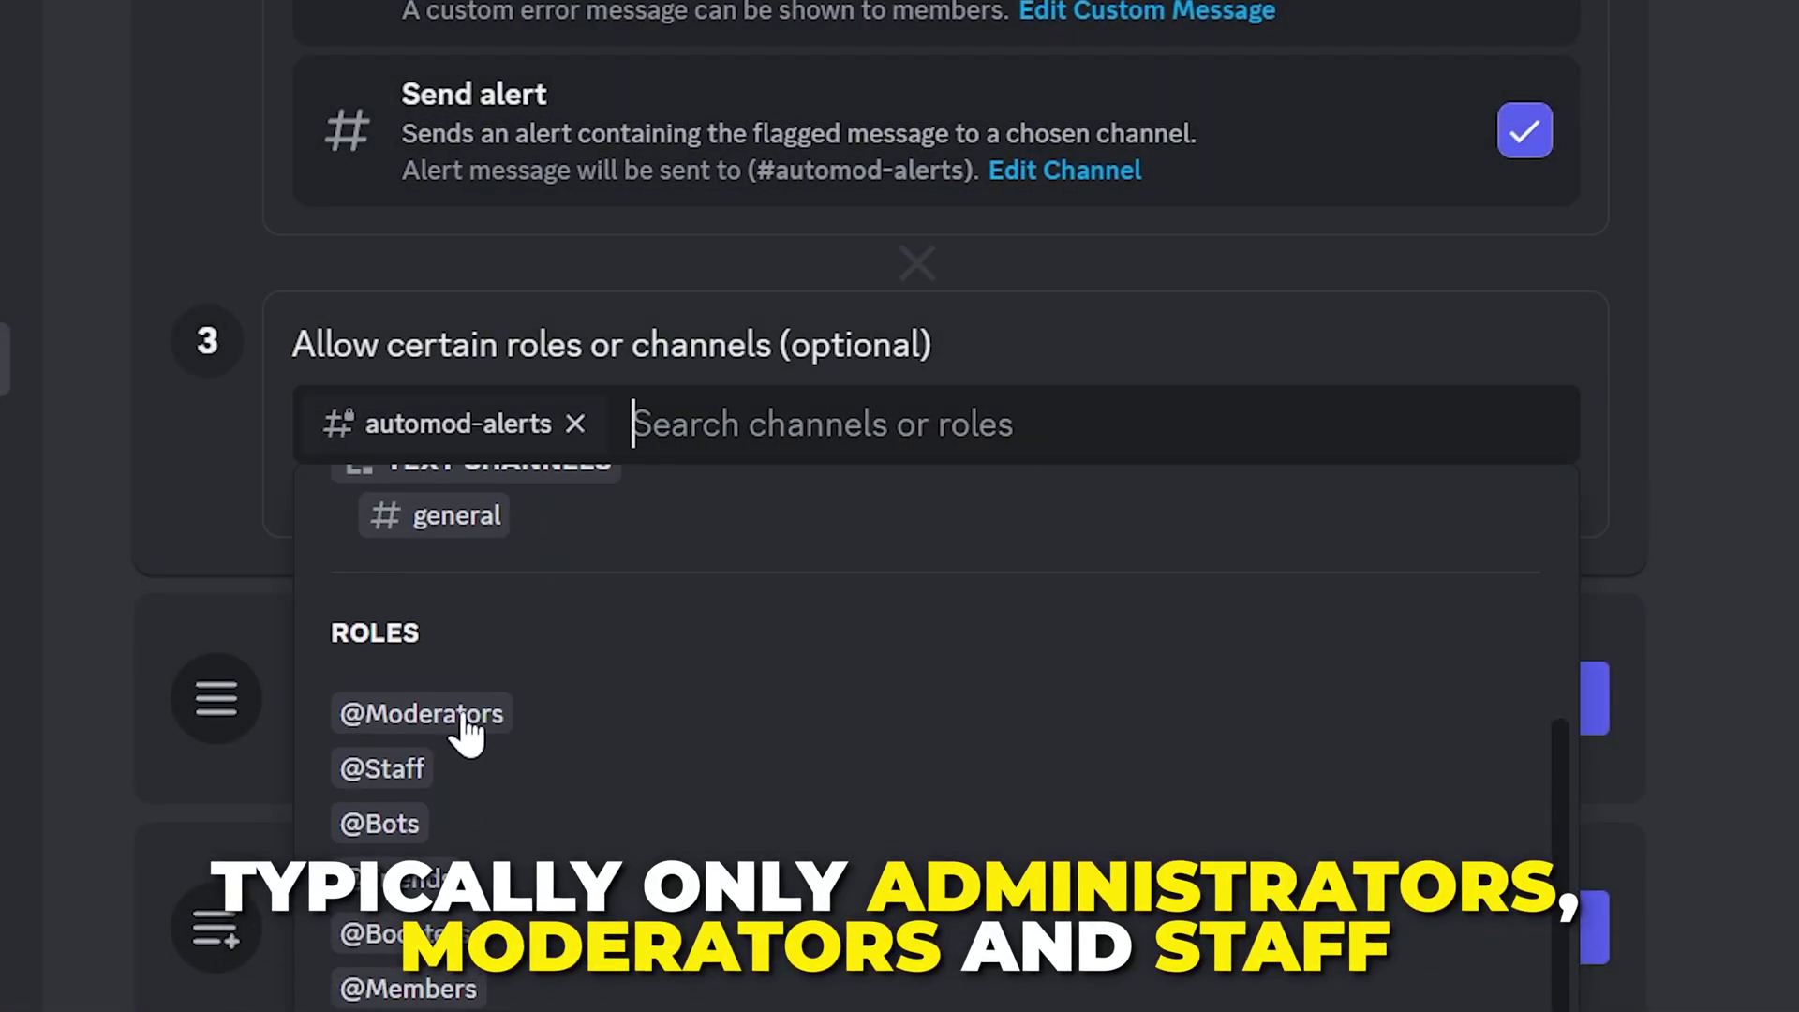
key(Escape)
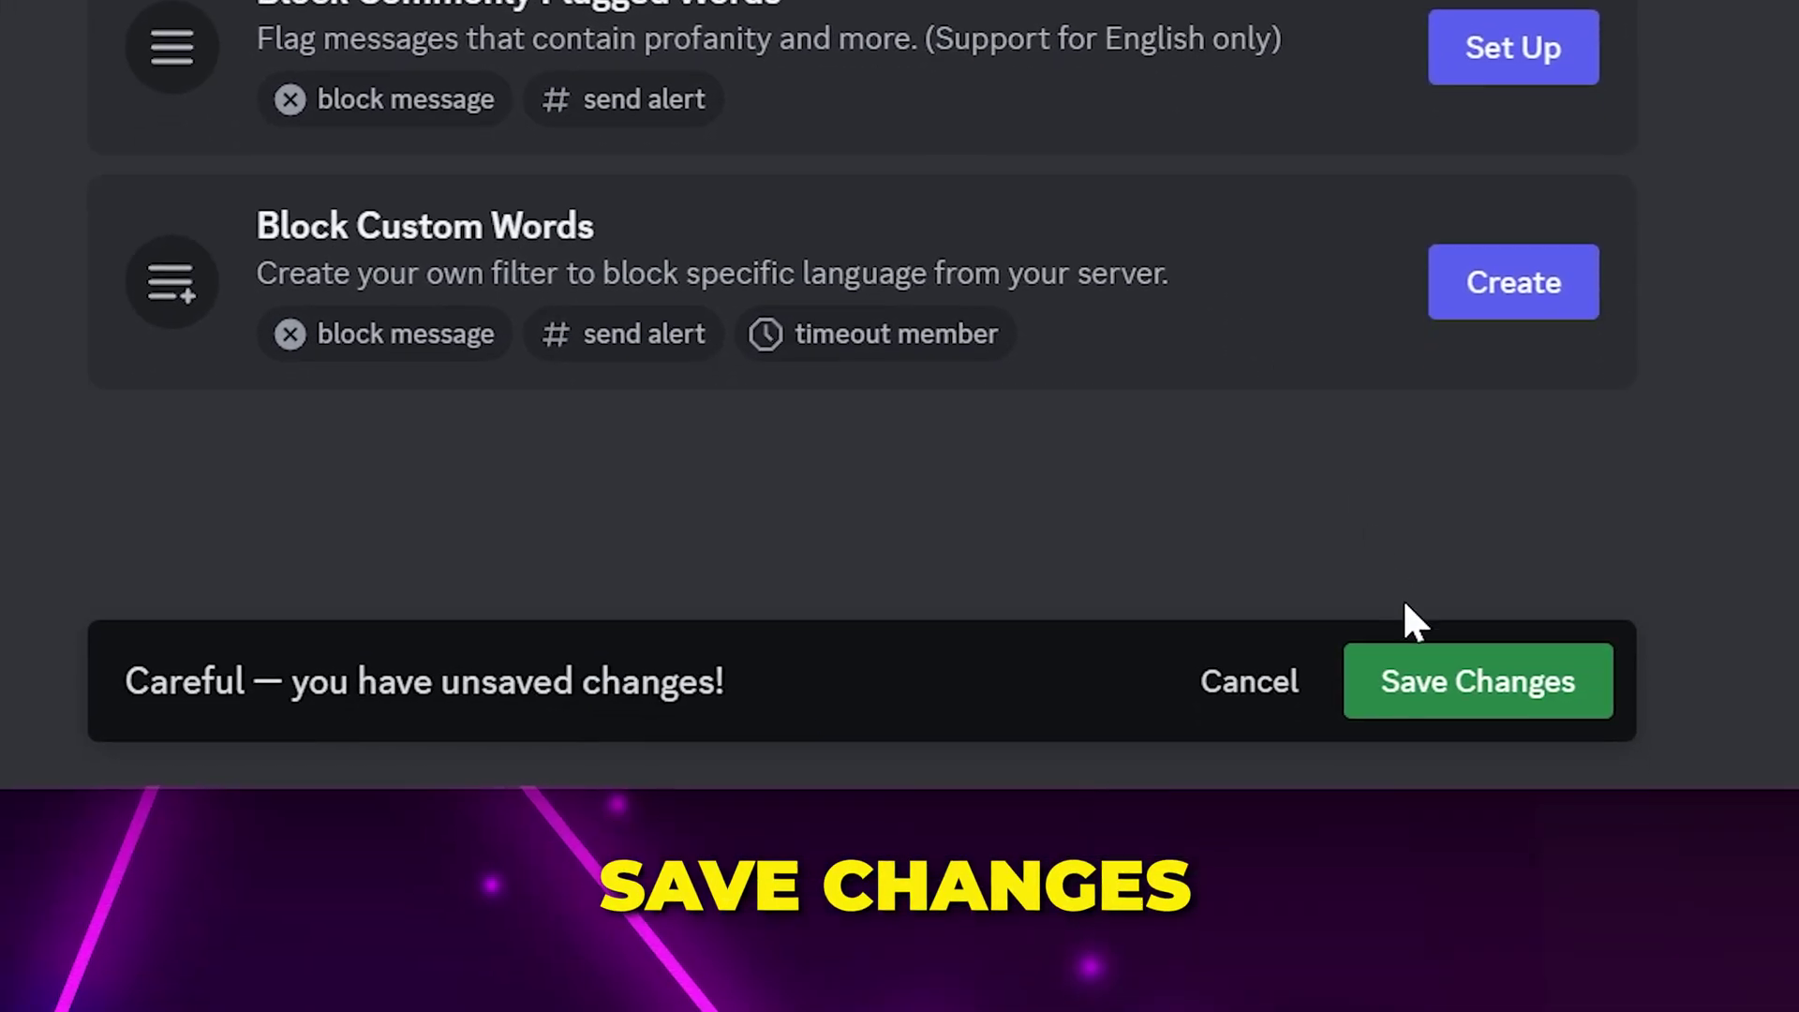
click(1478, 678)
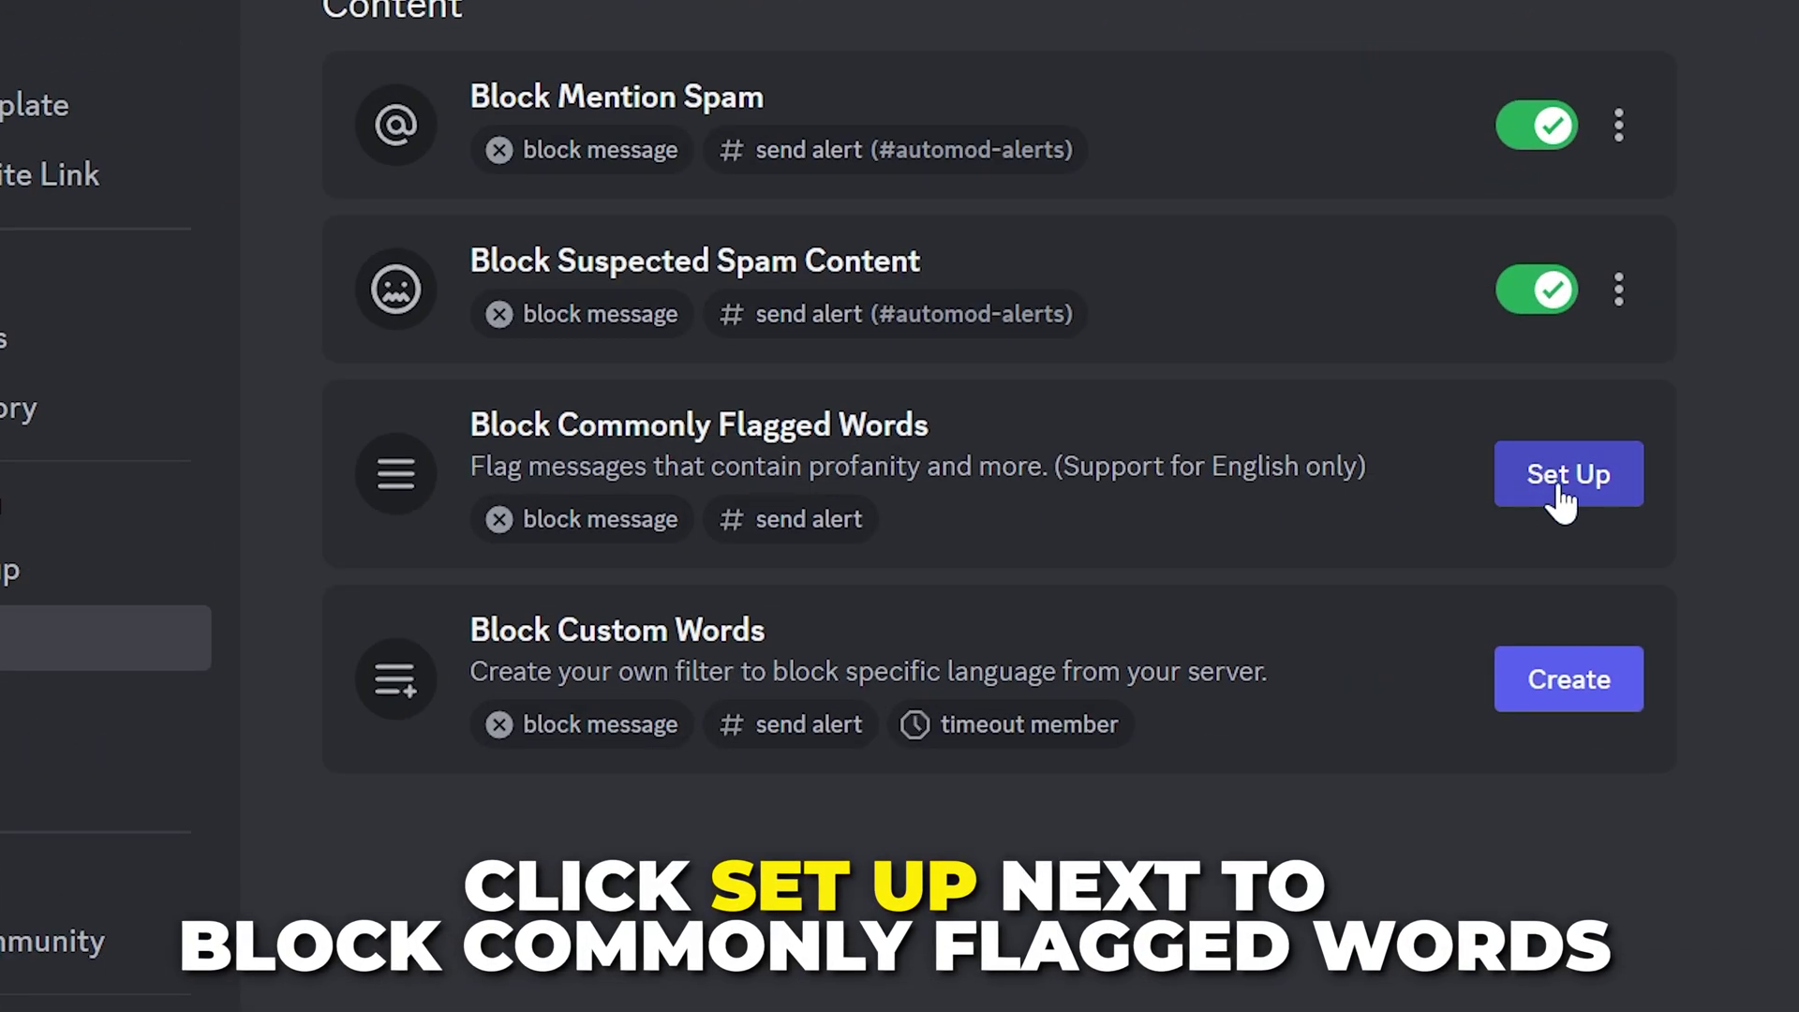
Begin Block Commonly Flagged Words with the Insults & Slurs and Sexual Content categories included
click(1568, 485)
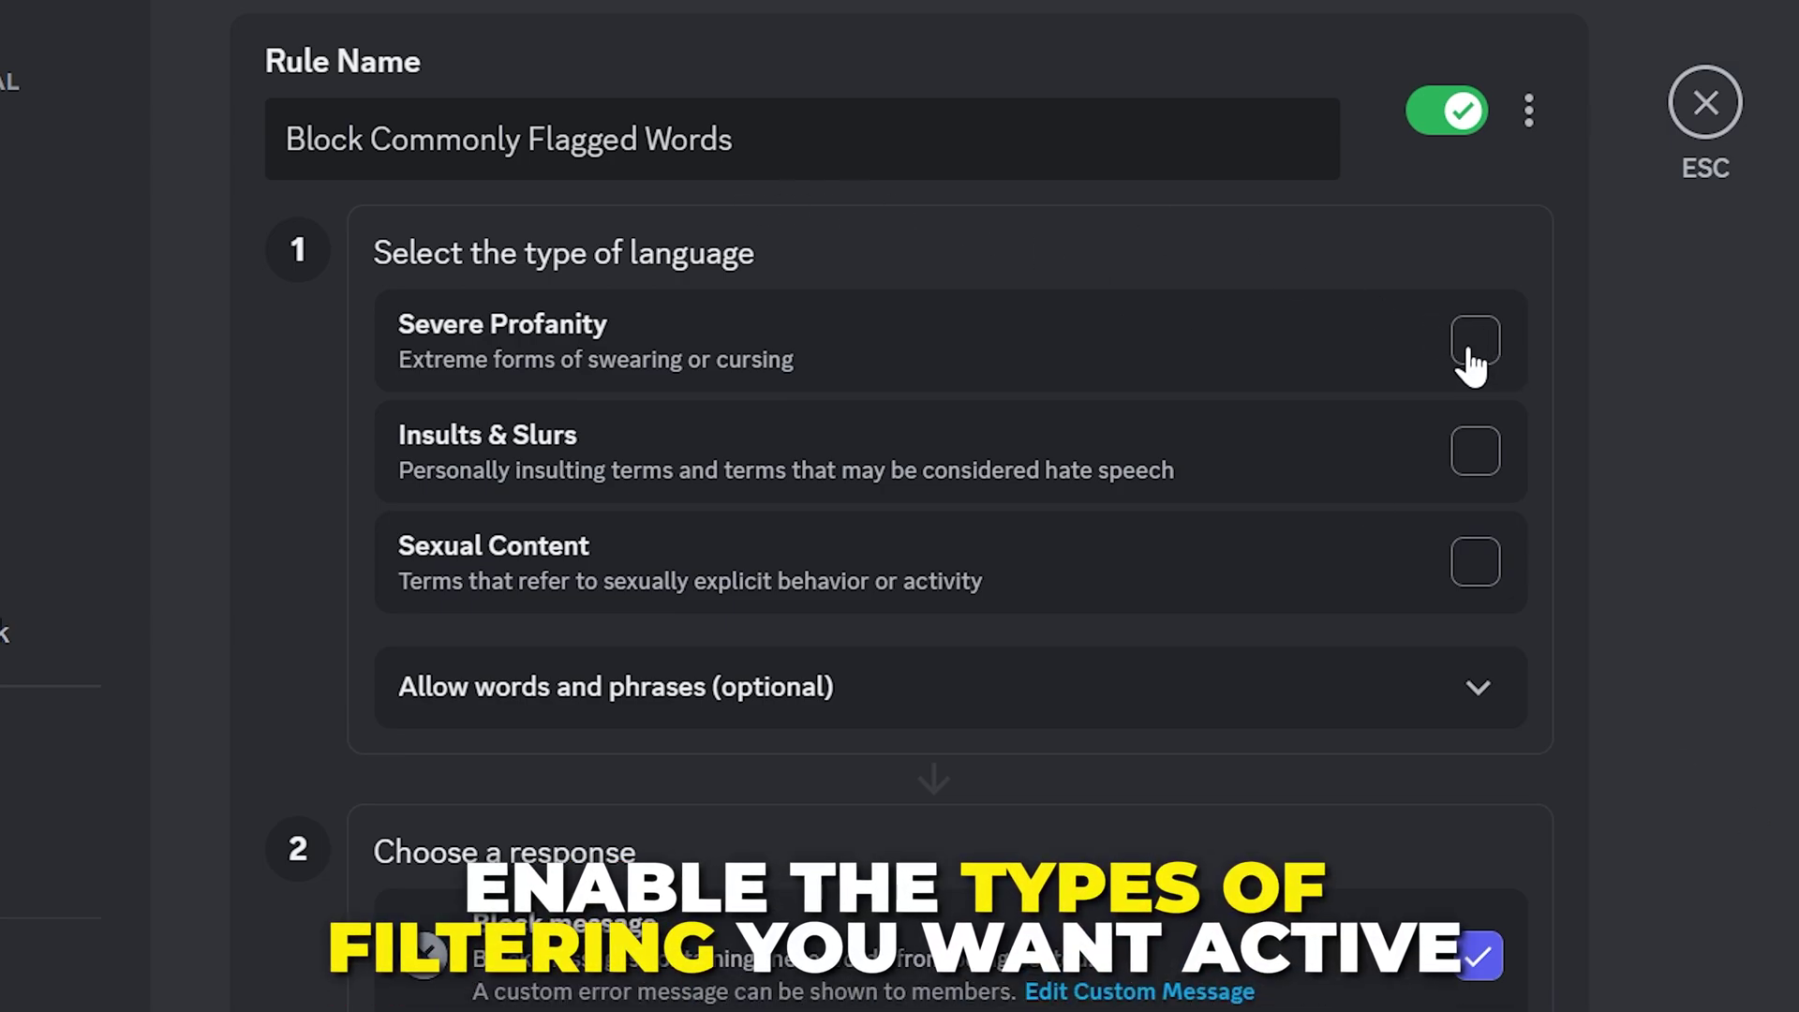
click(1488, 461)
click(1491, 561)
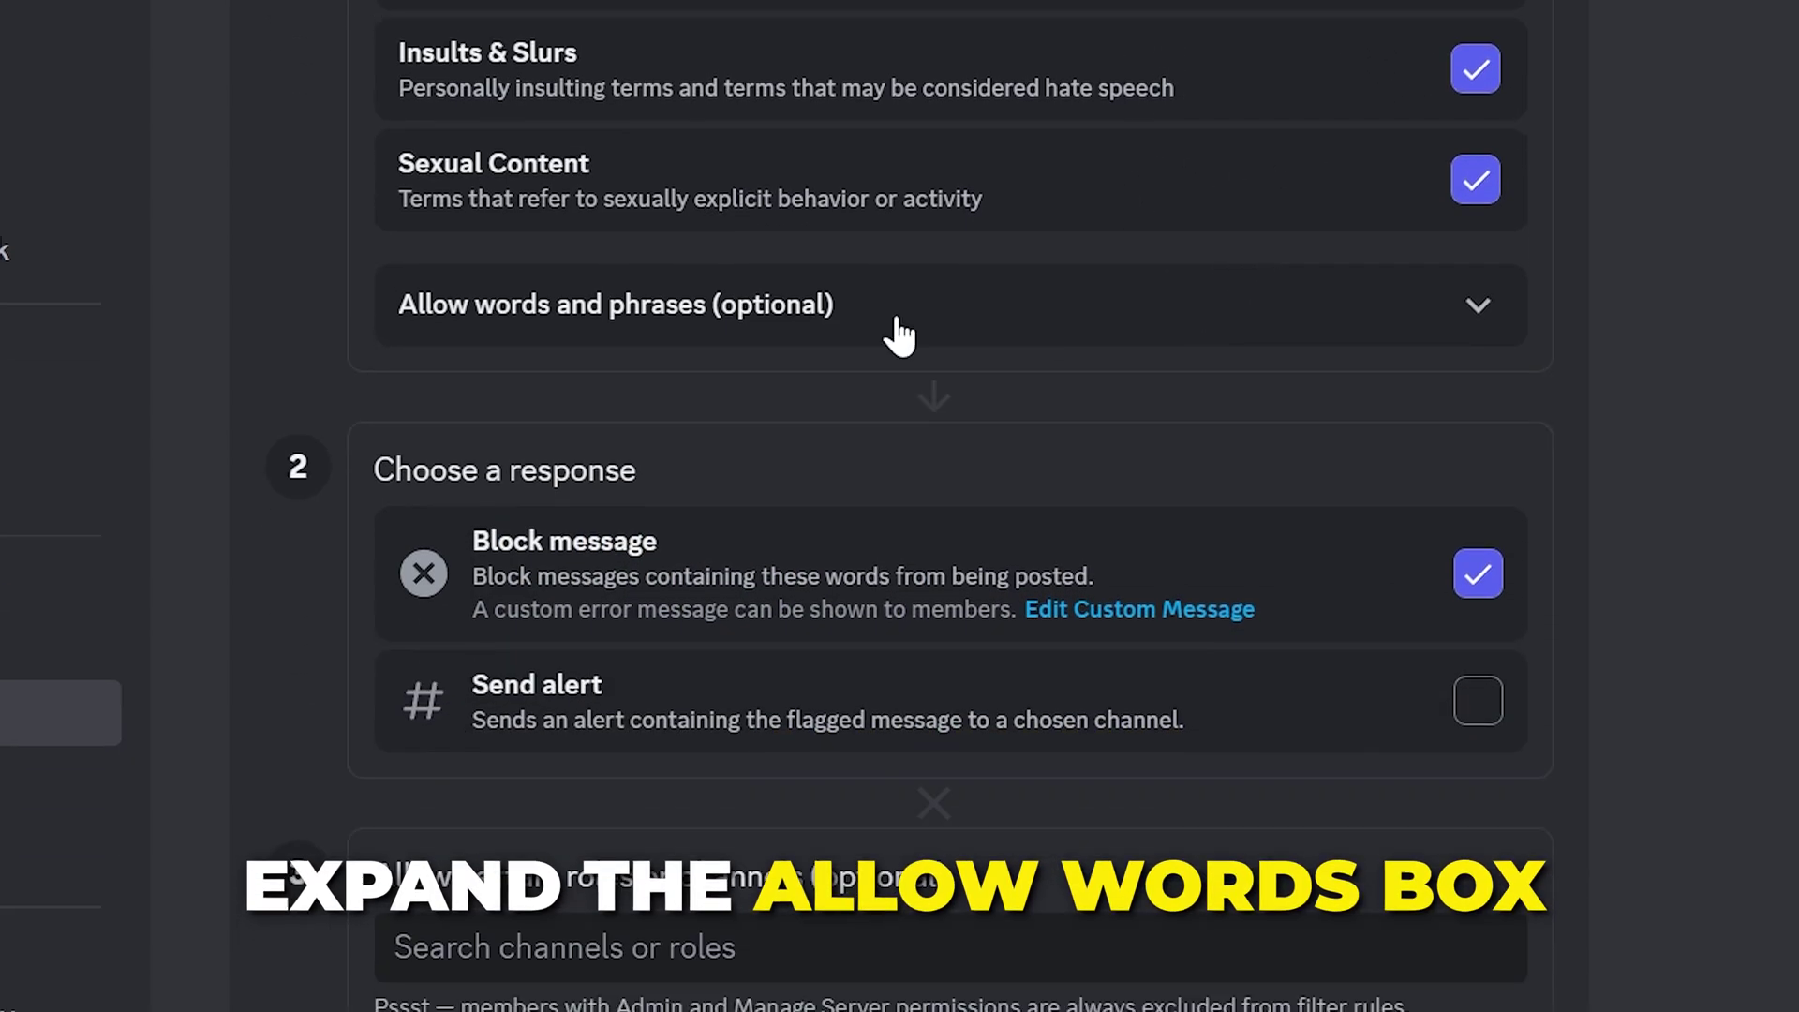
Type 'hello, hey there' into the allowed words box, then clear it so the list stays empty
click(815, 306)
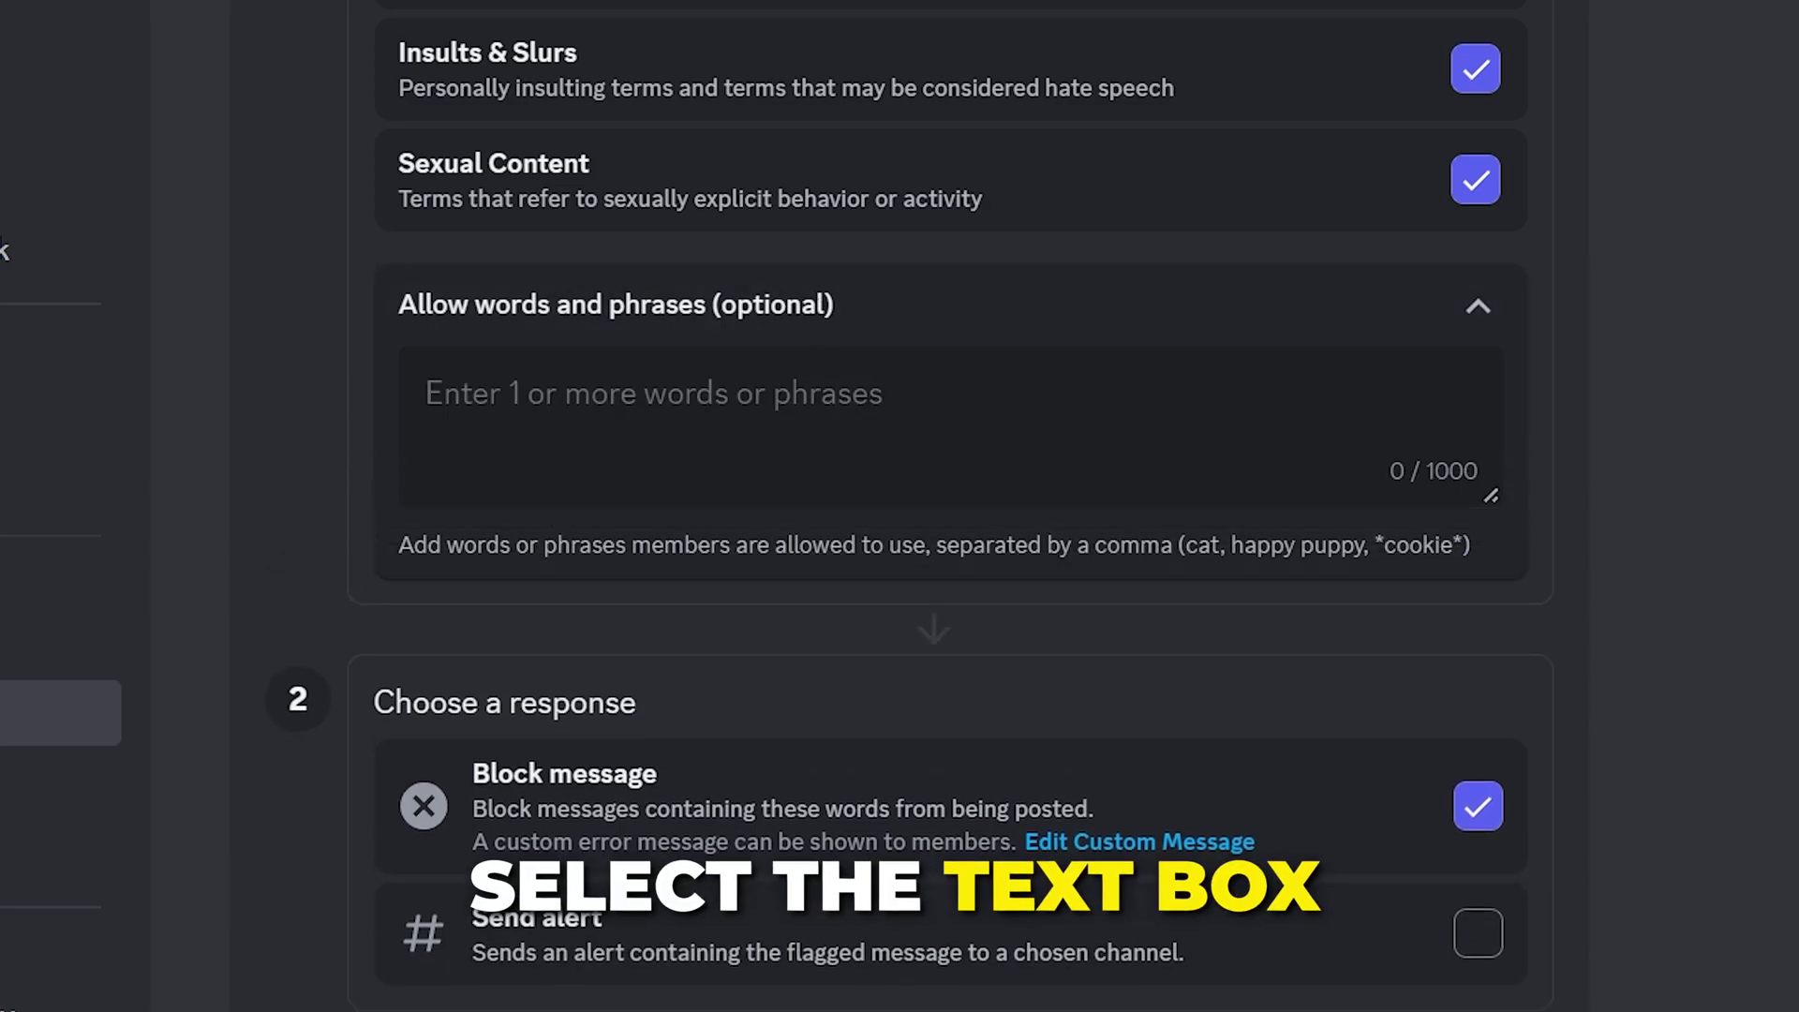
text(he)
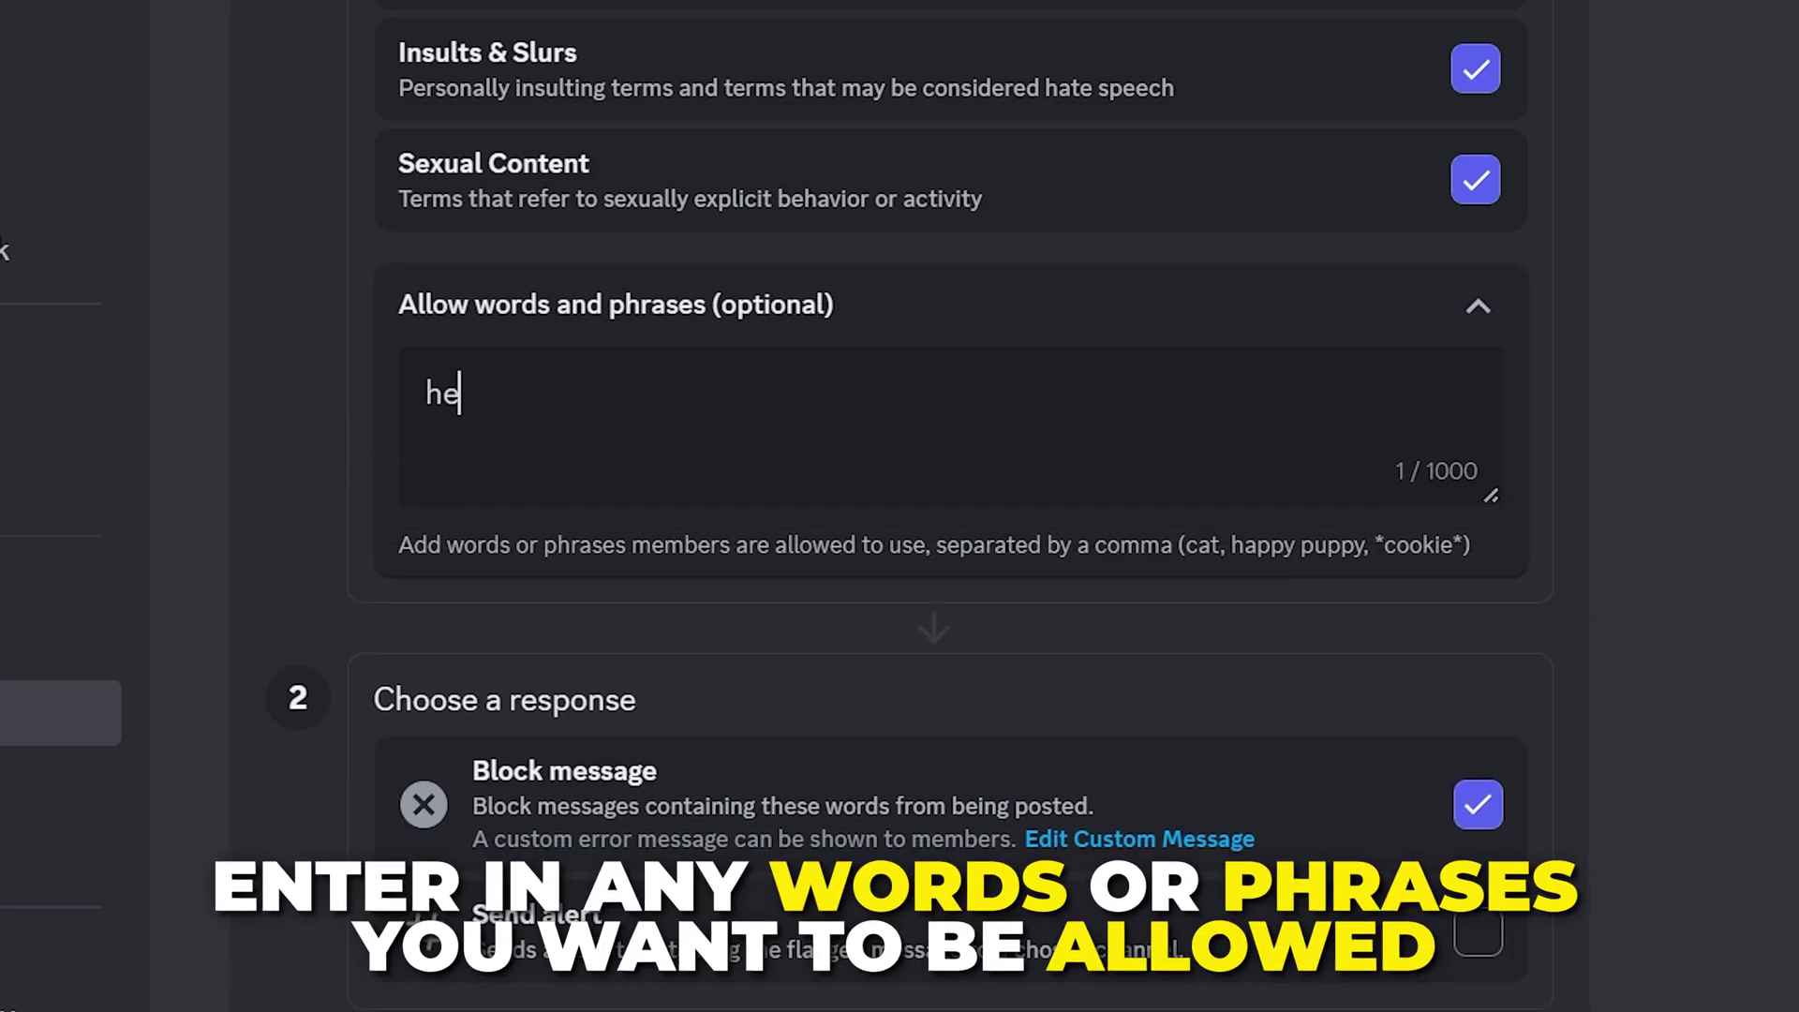
text(llo, hey t)
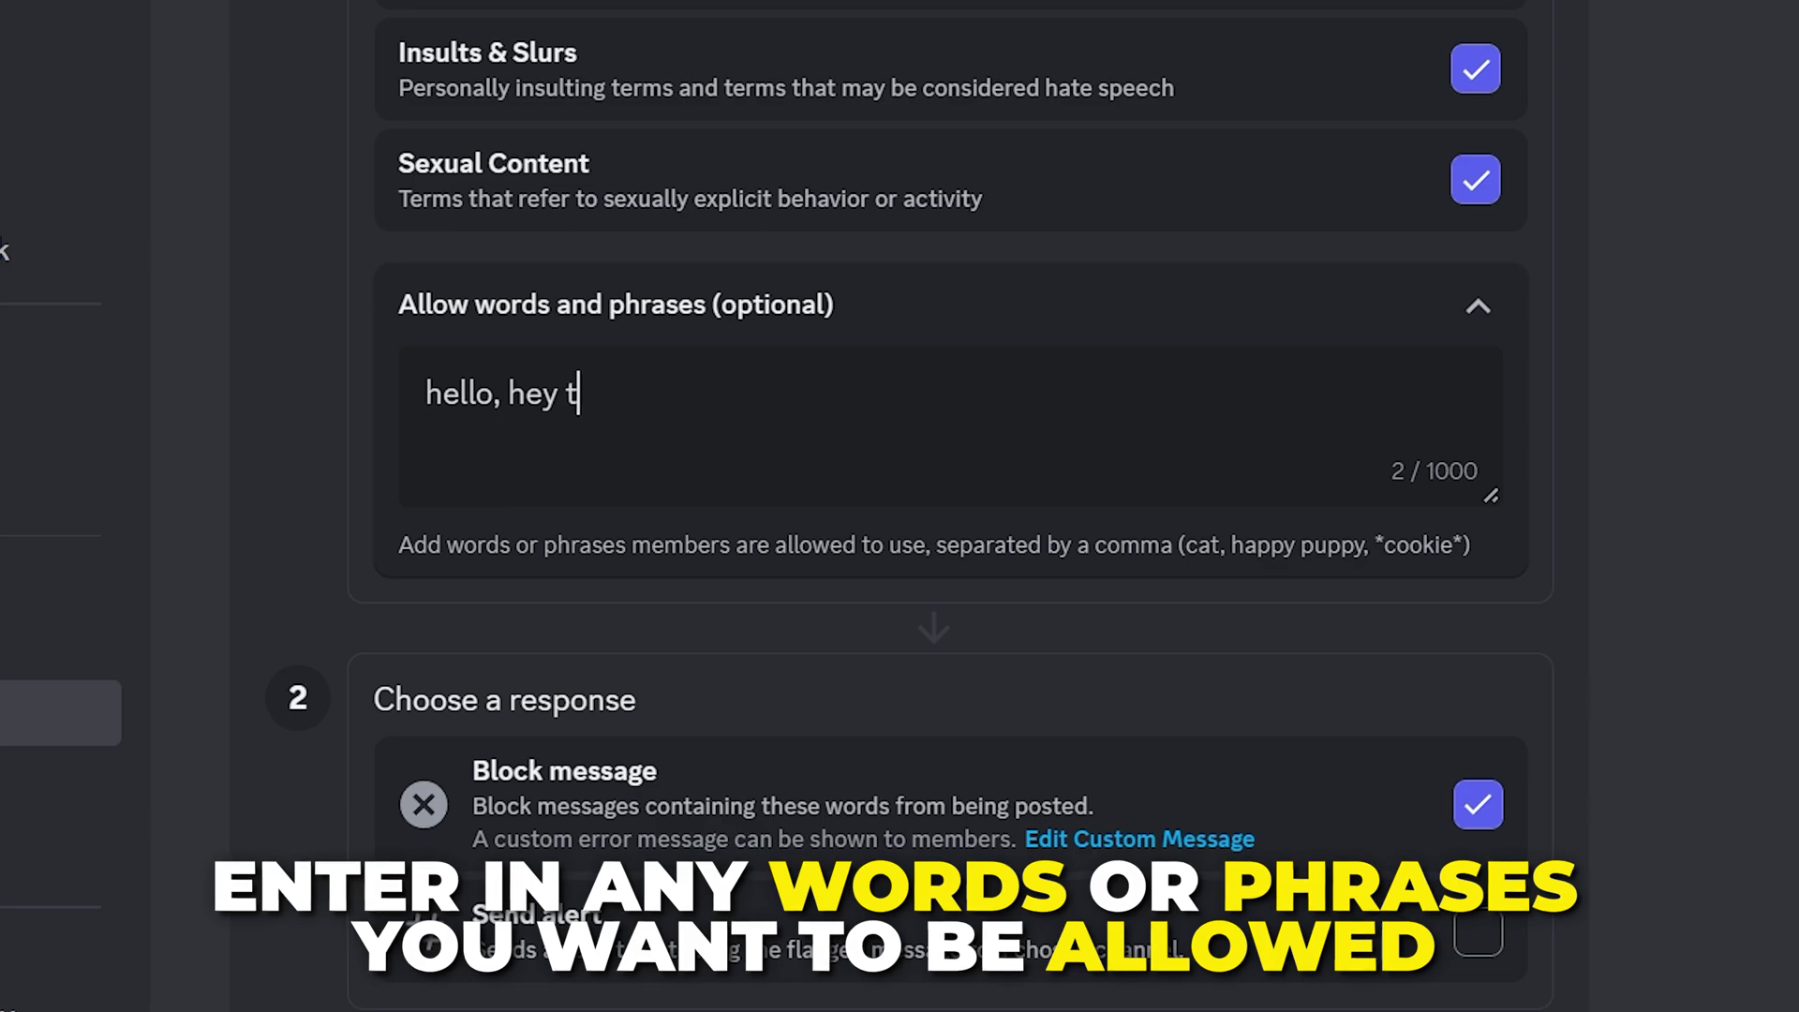
text(here)
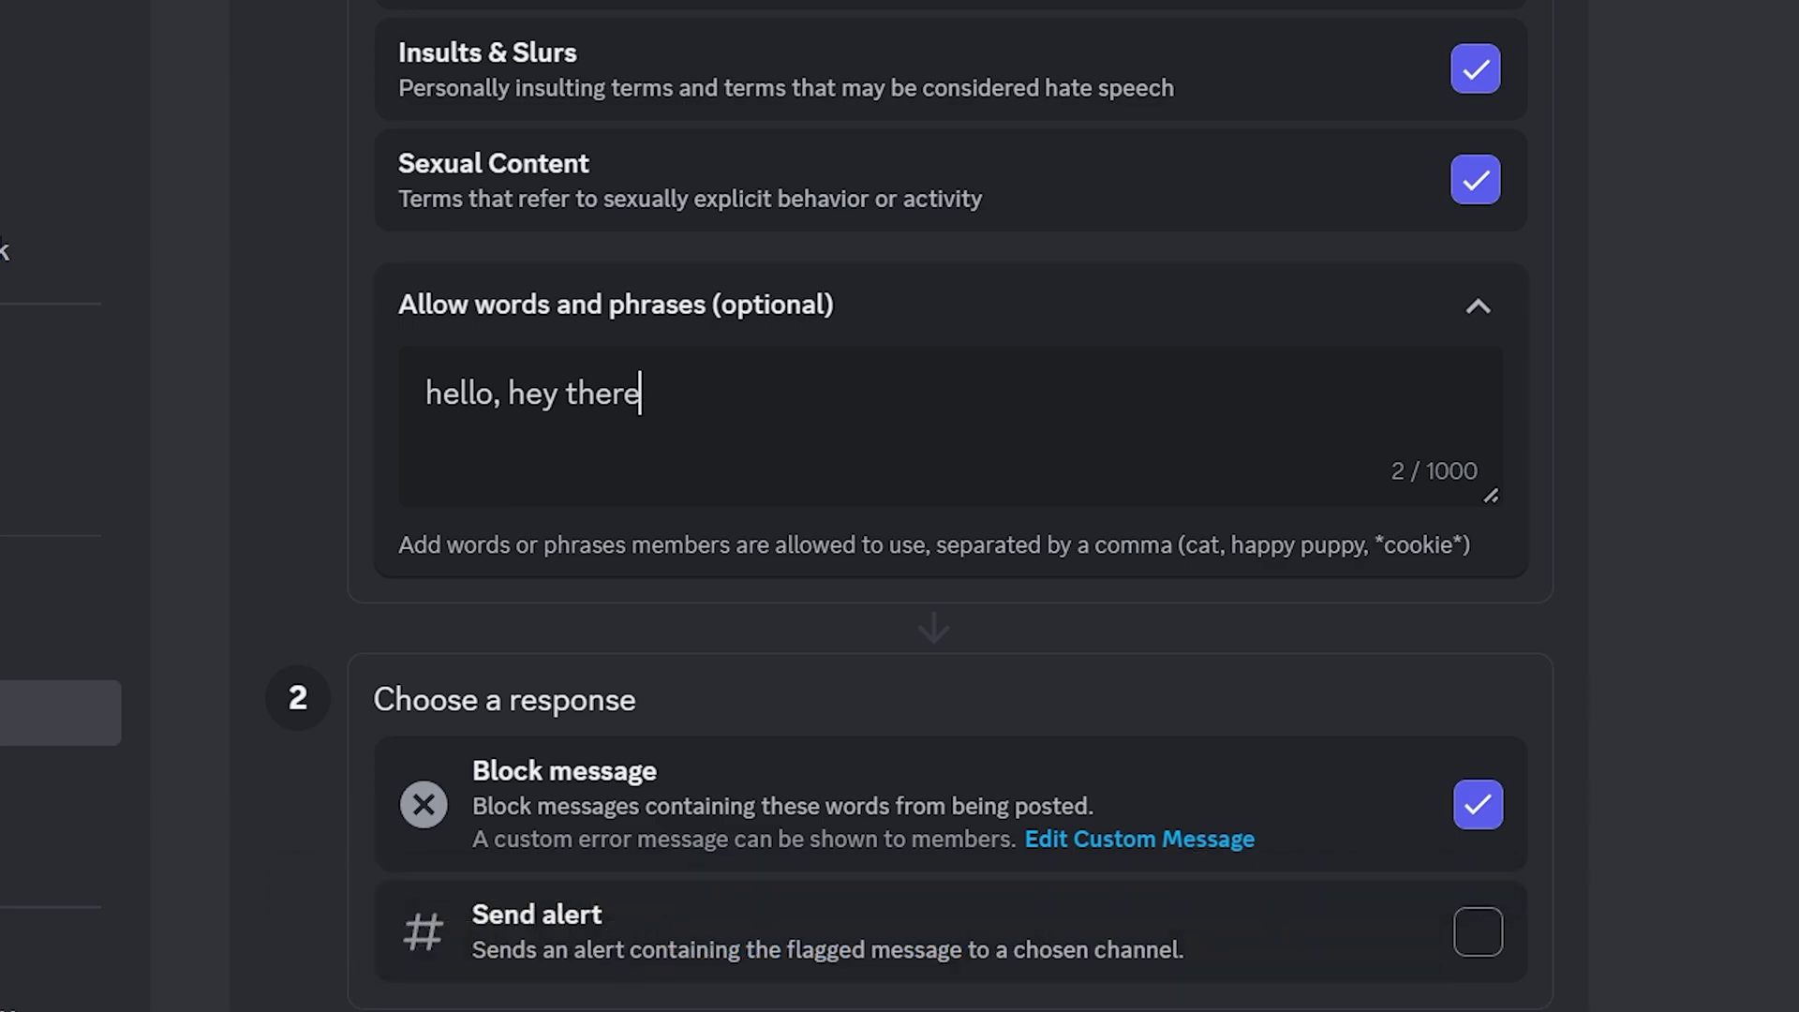
key(ctrl+a)
key(BackSpace)
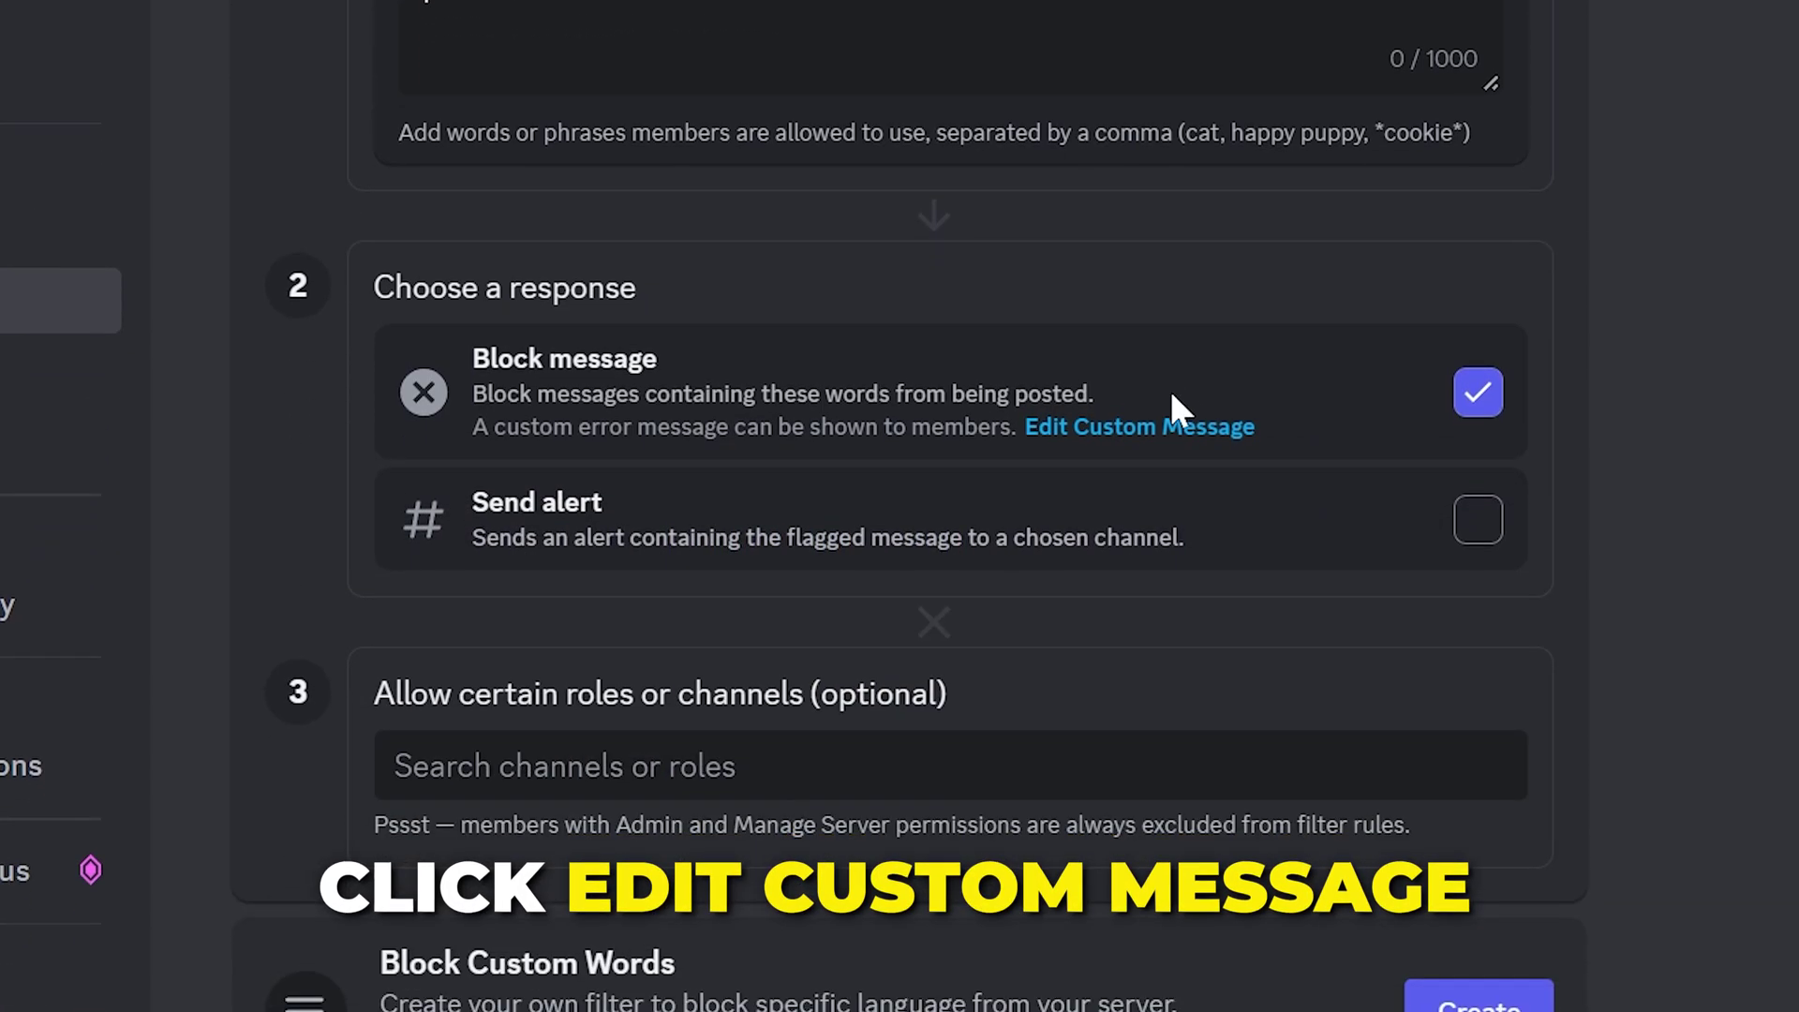
Give the flagged-words rule a custom inappropriate-language block message
click(1121, 436)
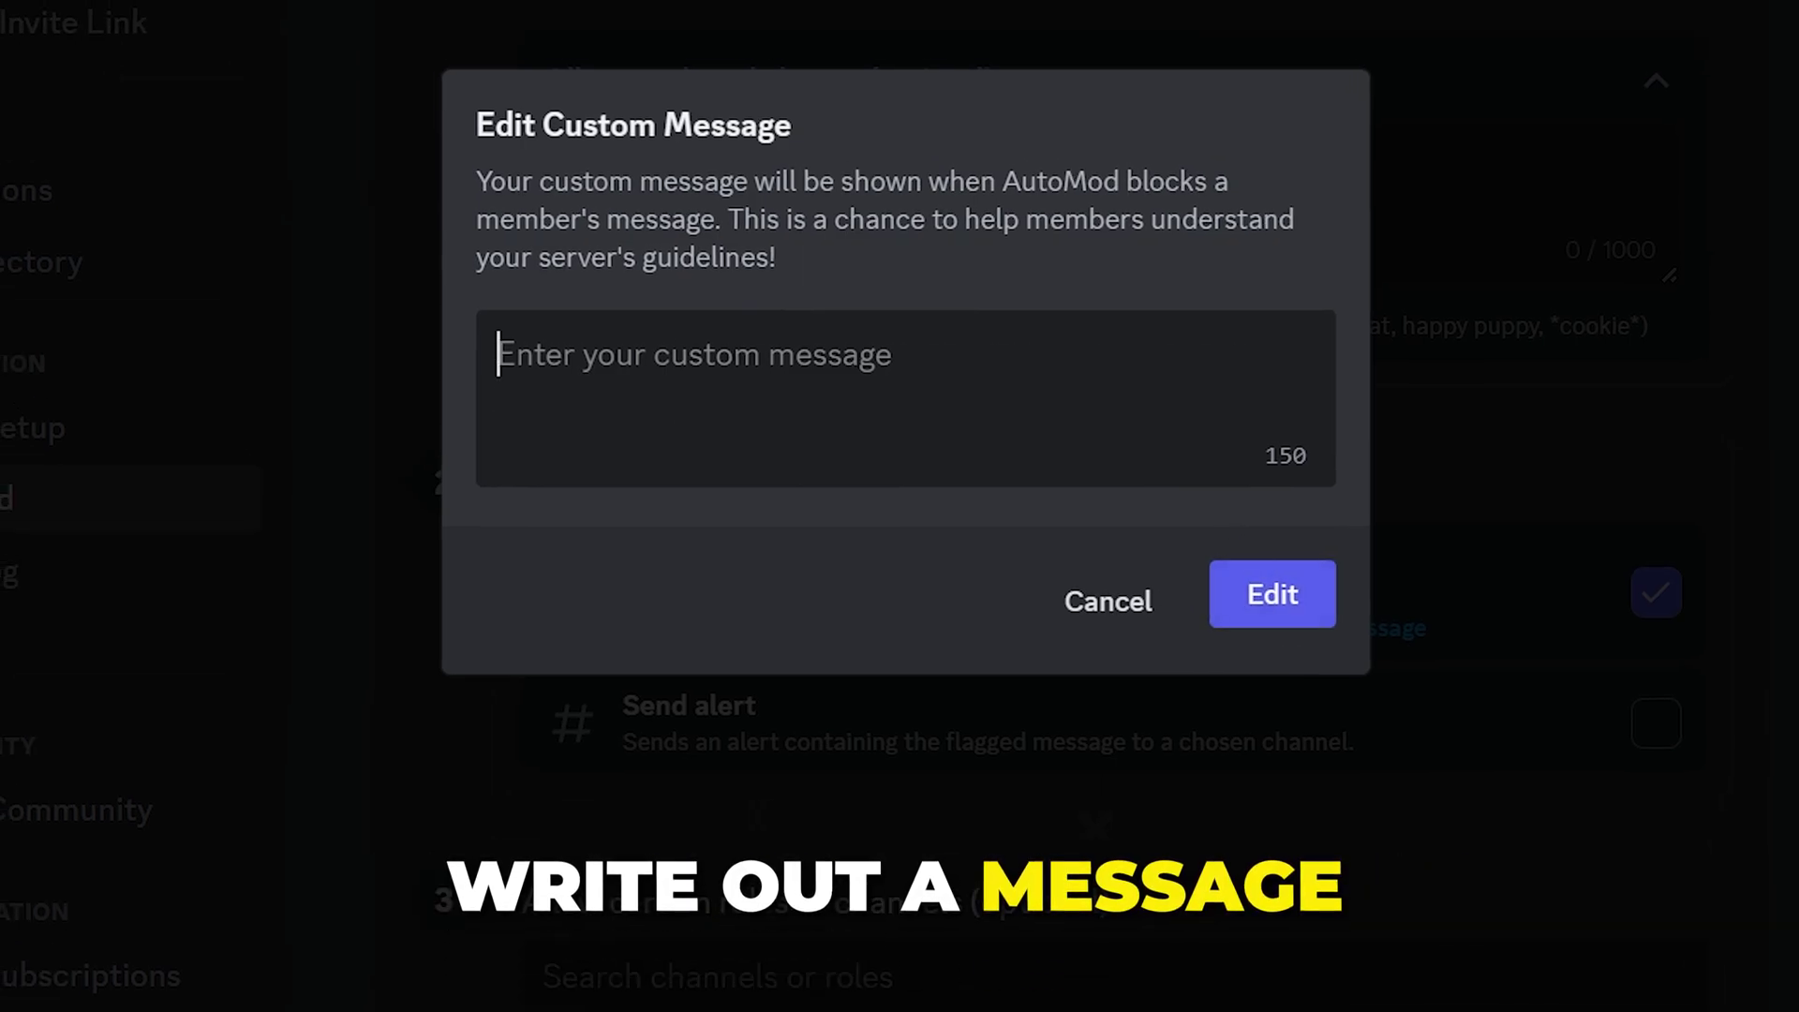
text(Please refrain from using any inappropriate language in the server.)
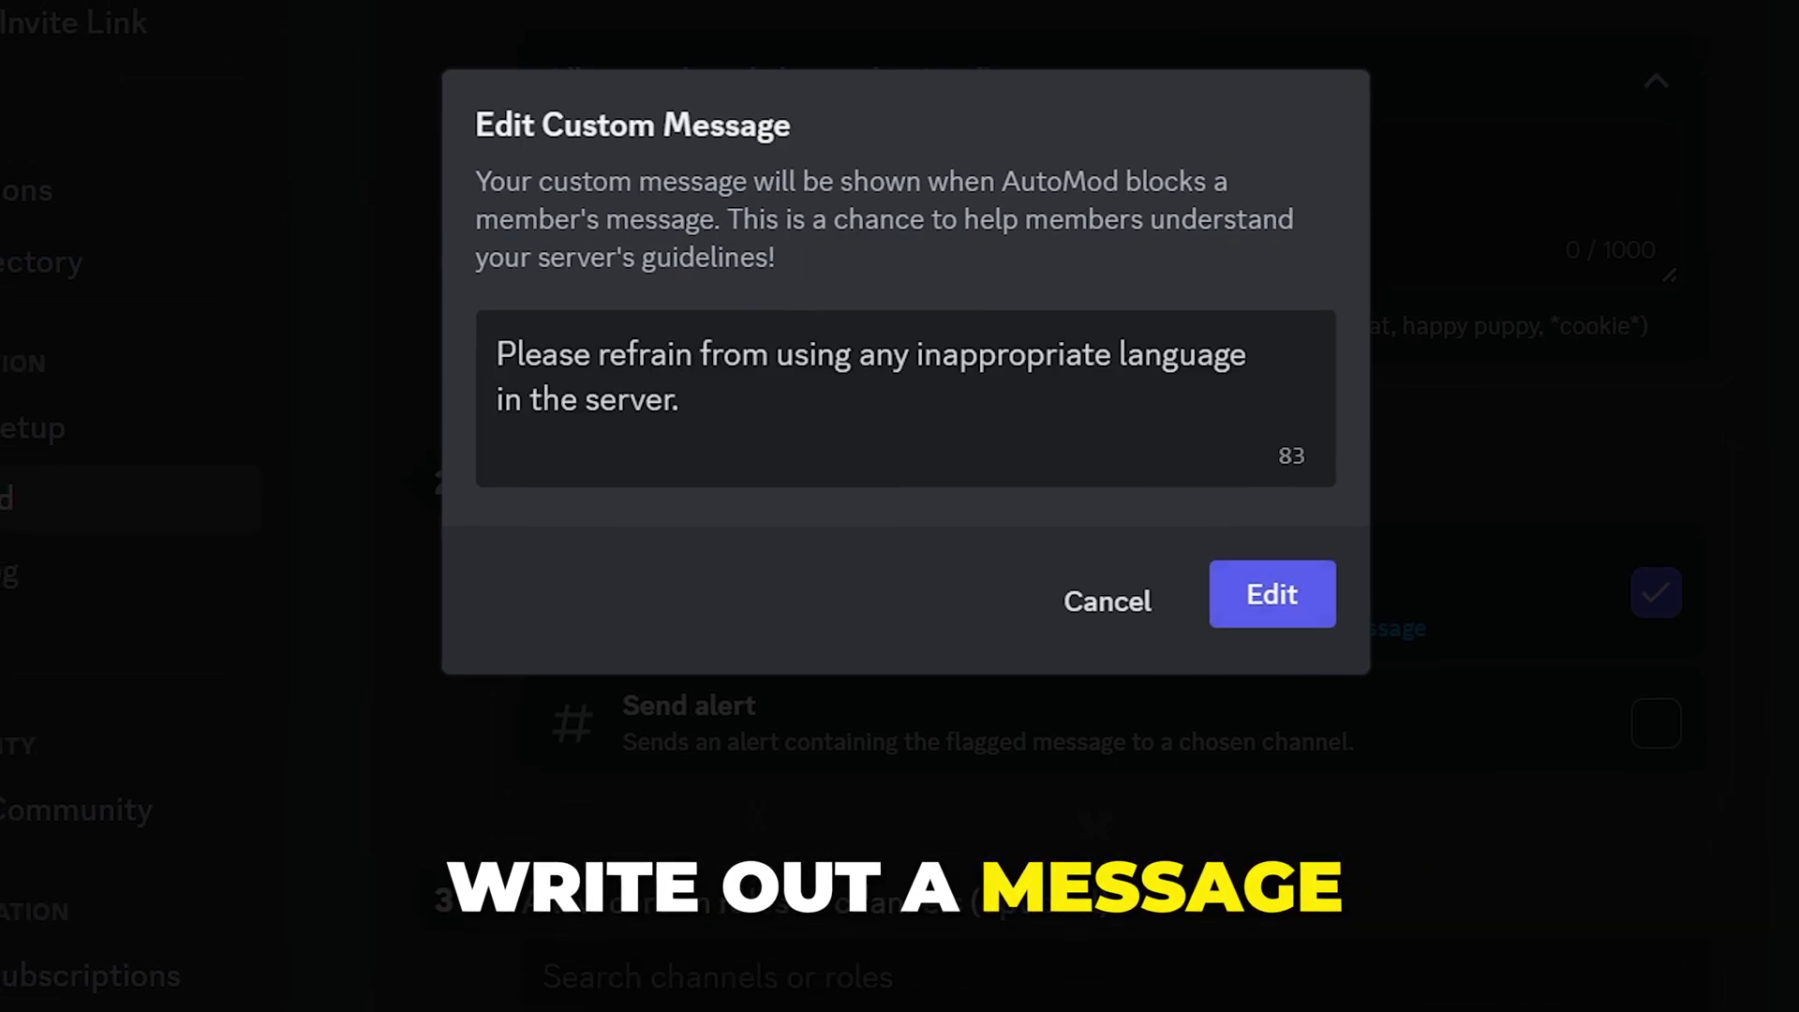
click(1262, 609)
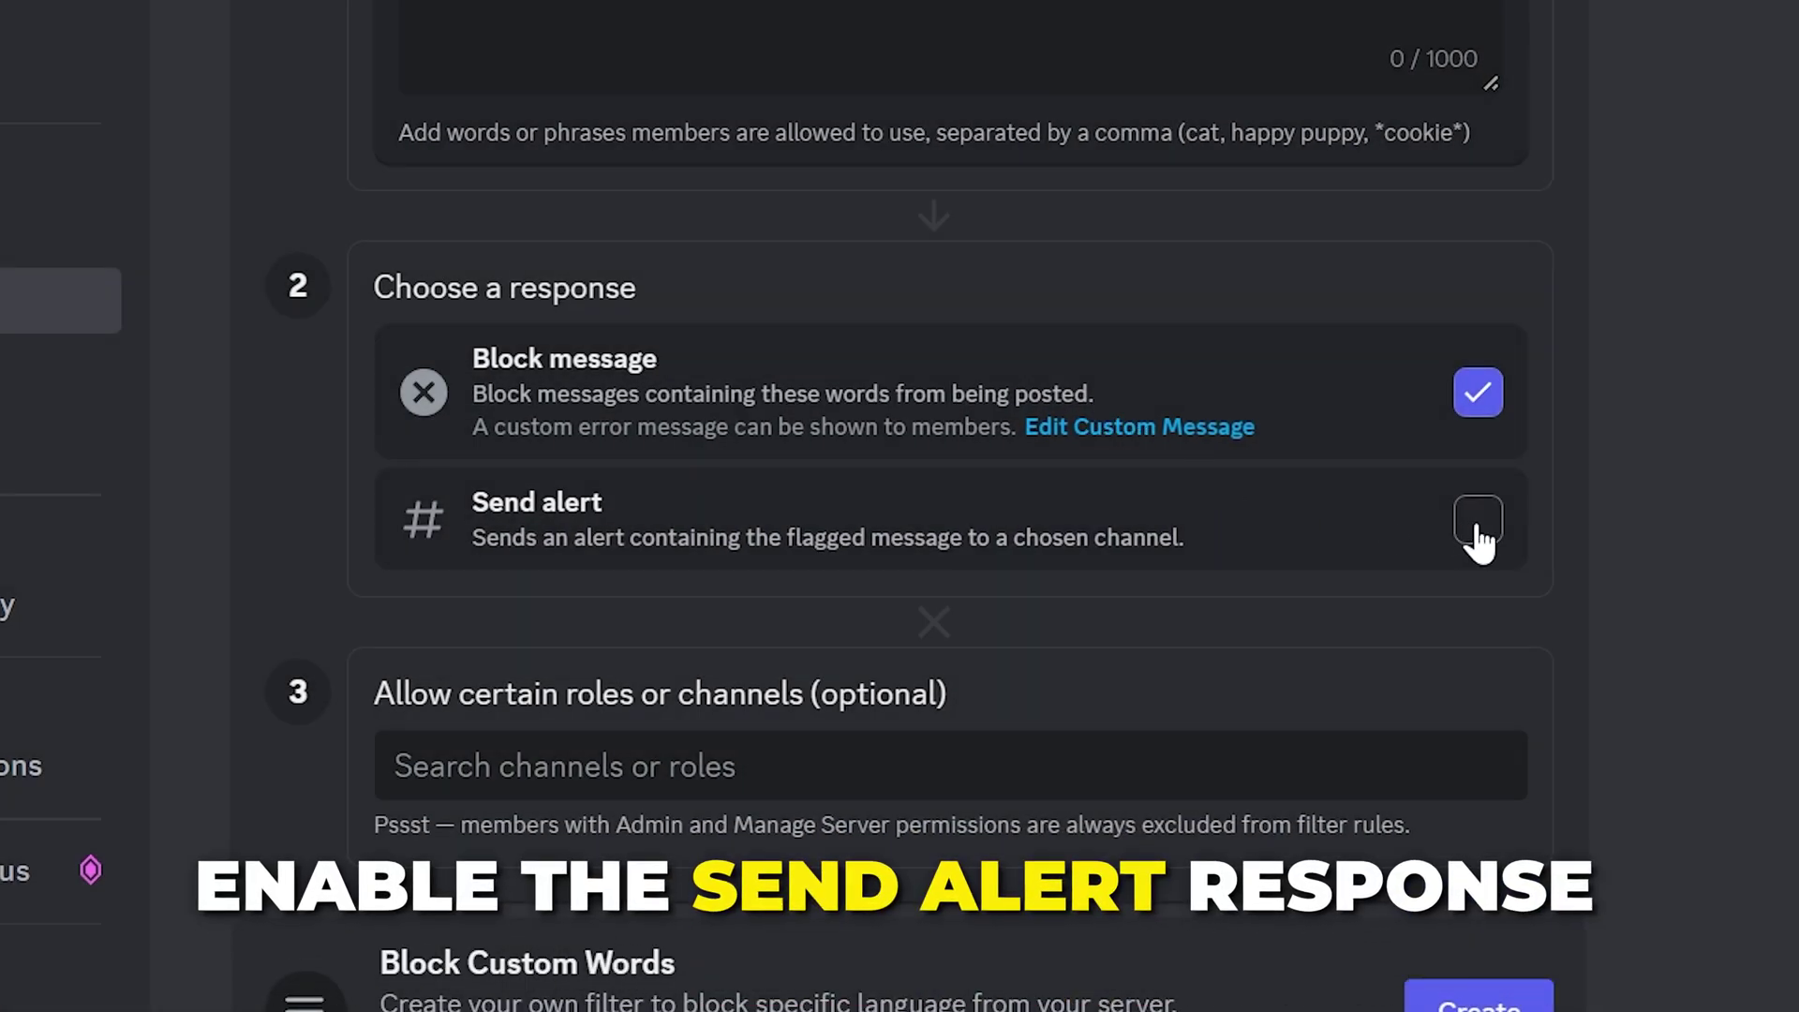
Turn on alerts for flagged messages and send them to #automod-alerts
click(1478, 542)
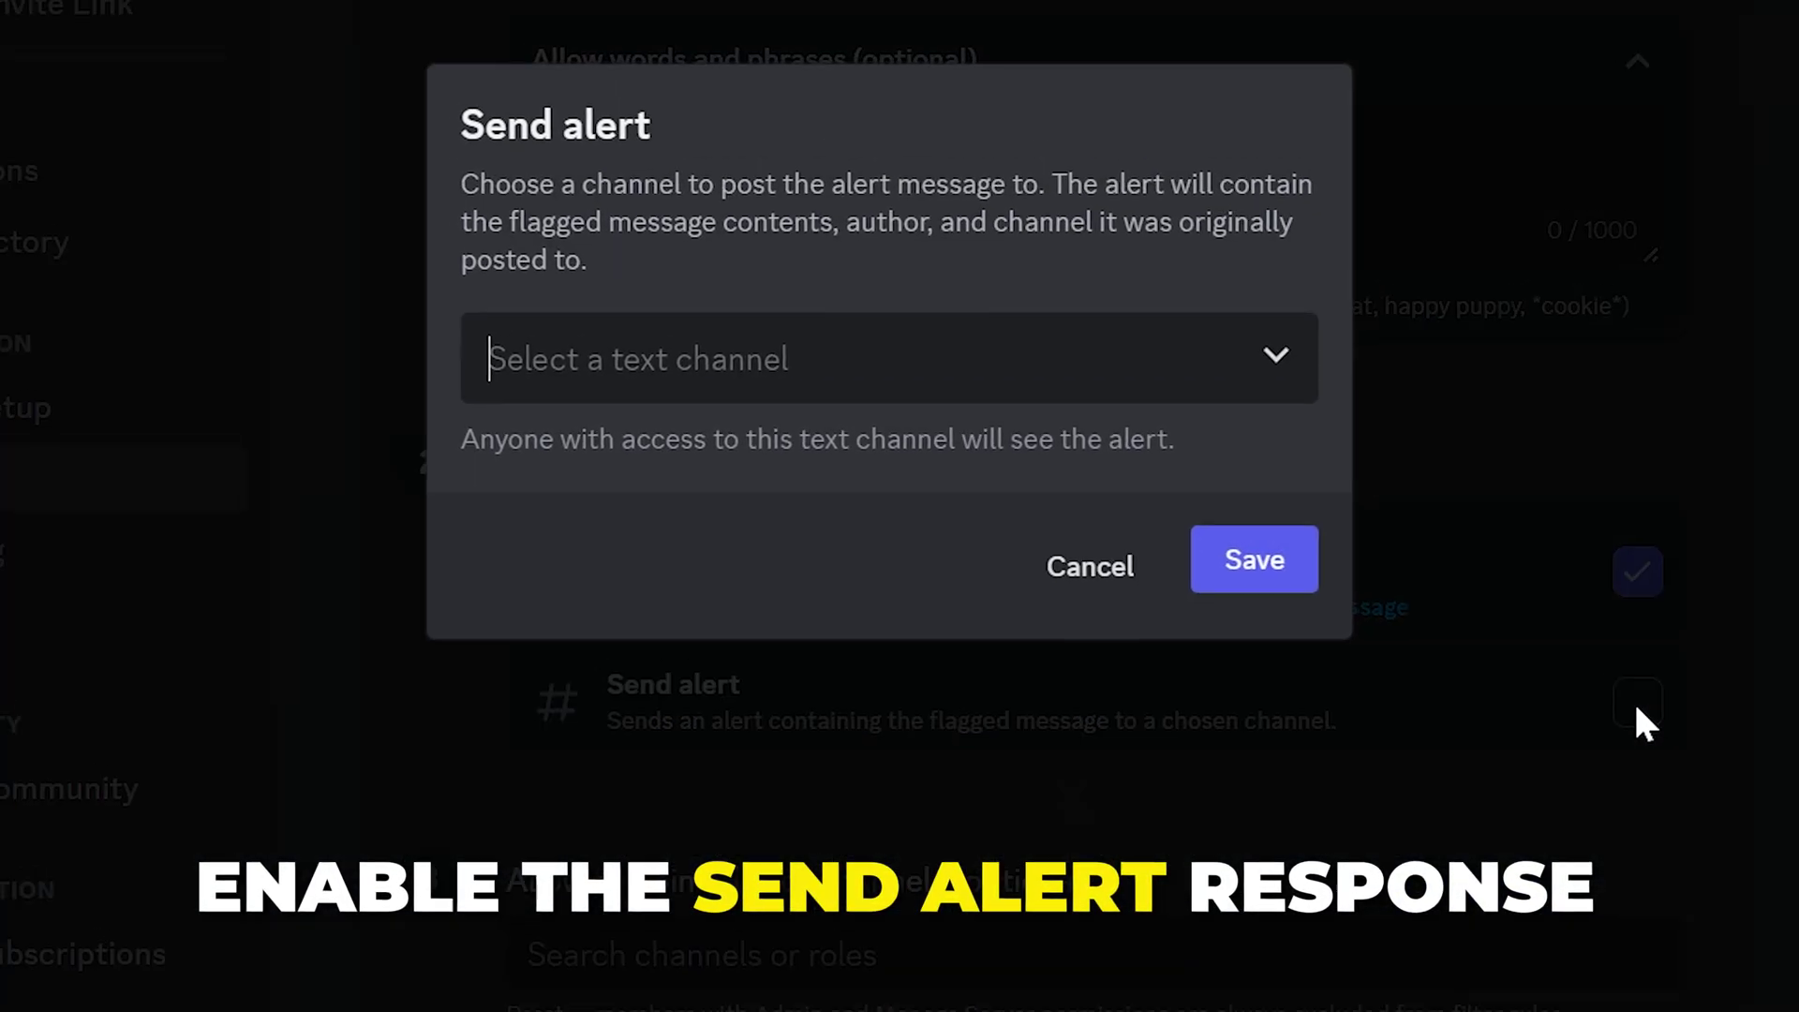
click(824, 402)
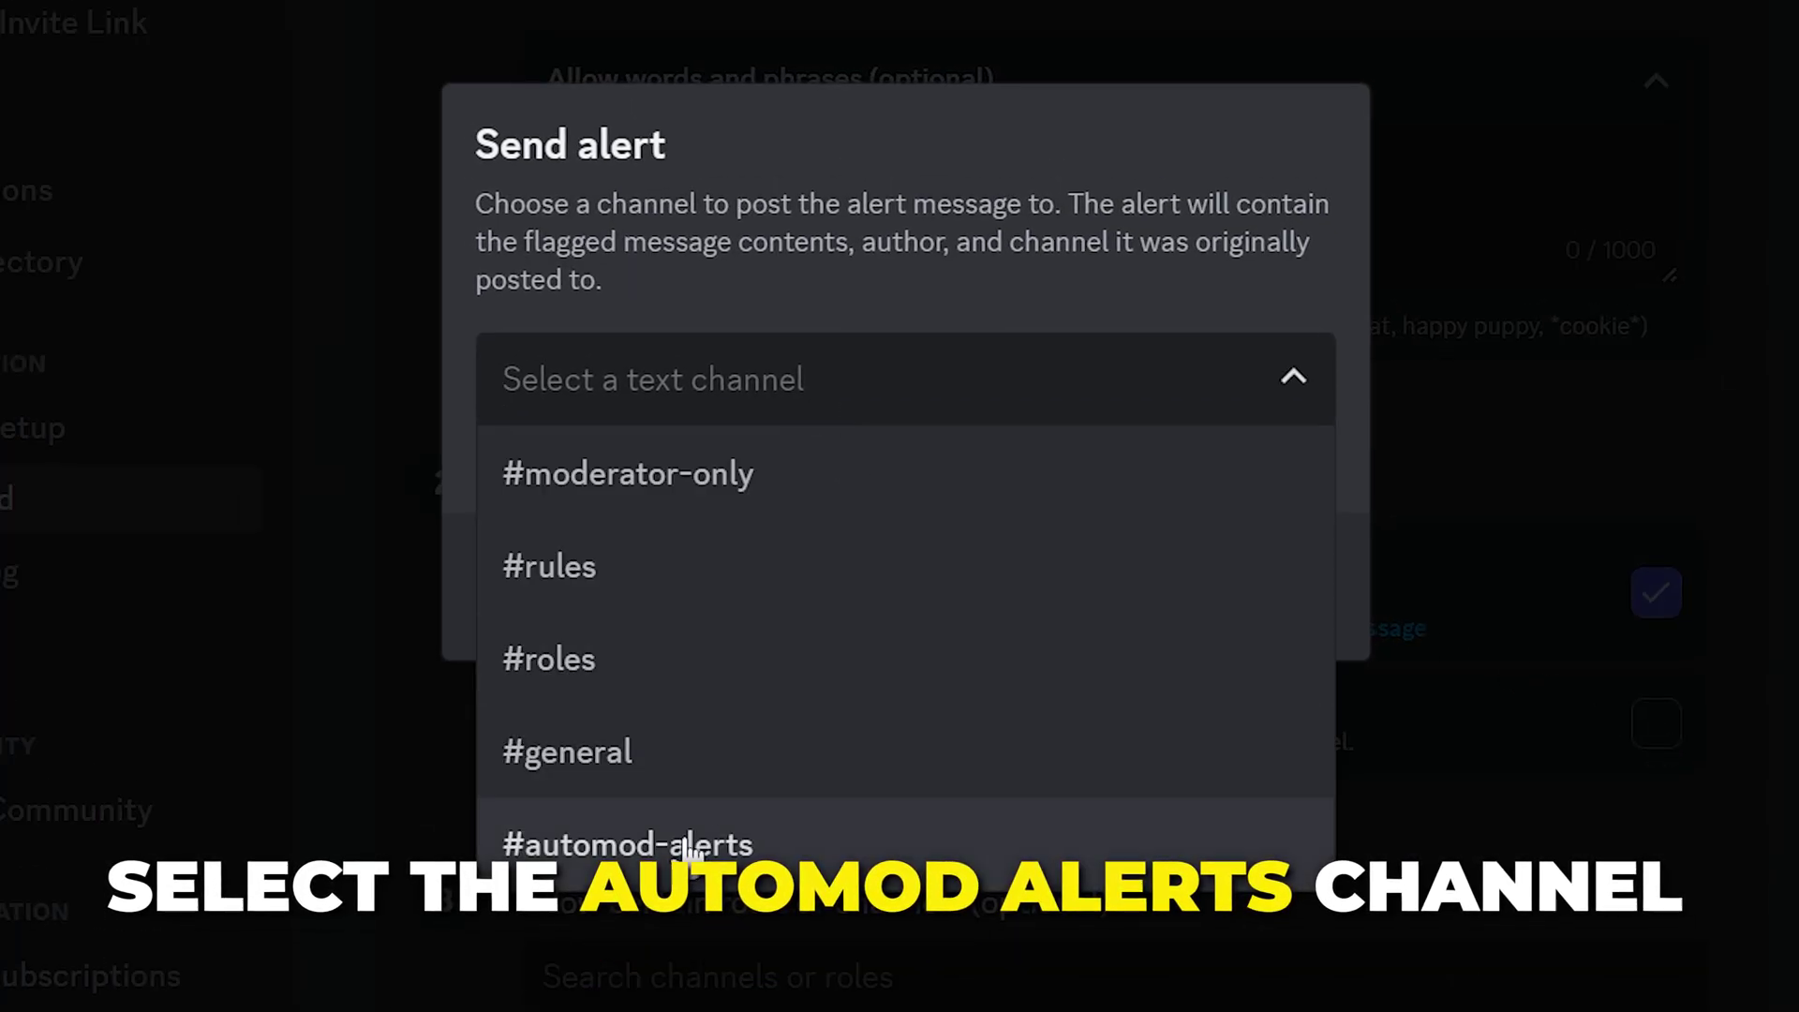
click(647, 843)
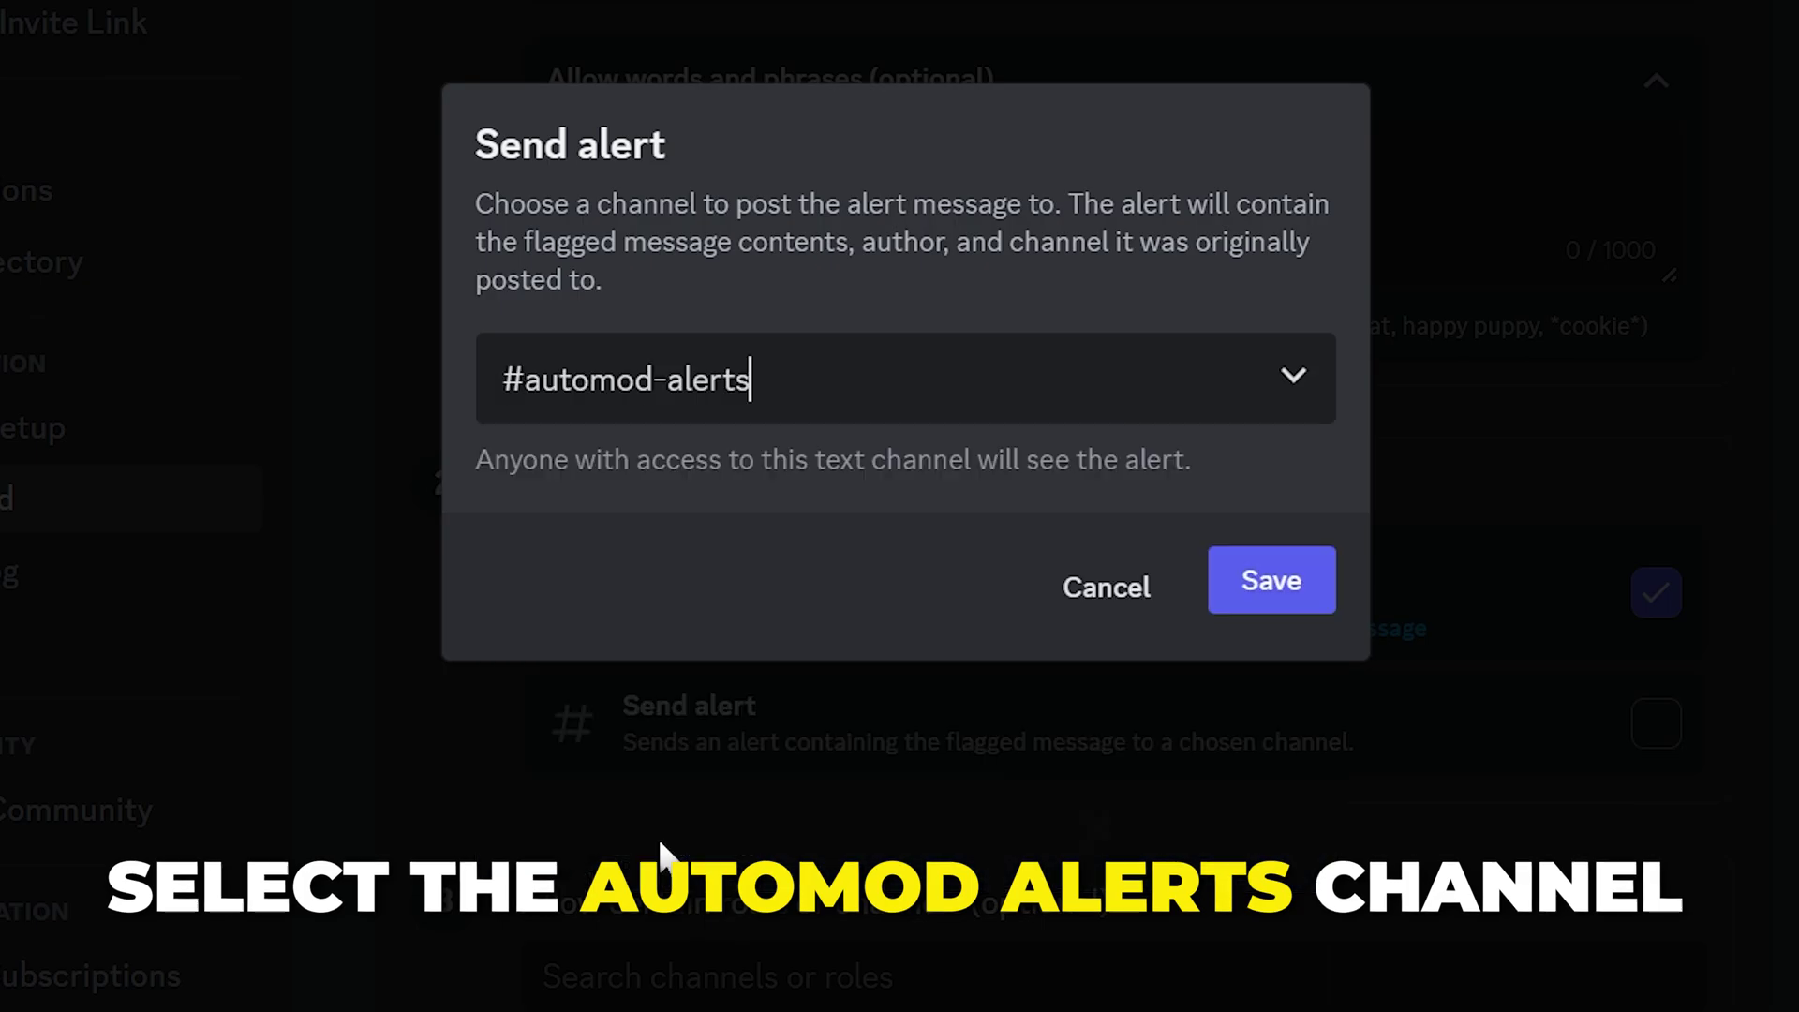
click(1260, 621)
Review the role and channel exemptions, then save the Block Commonly Flagged Words rule
click(974, 585)
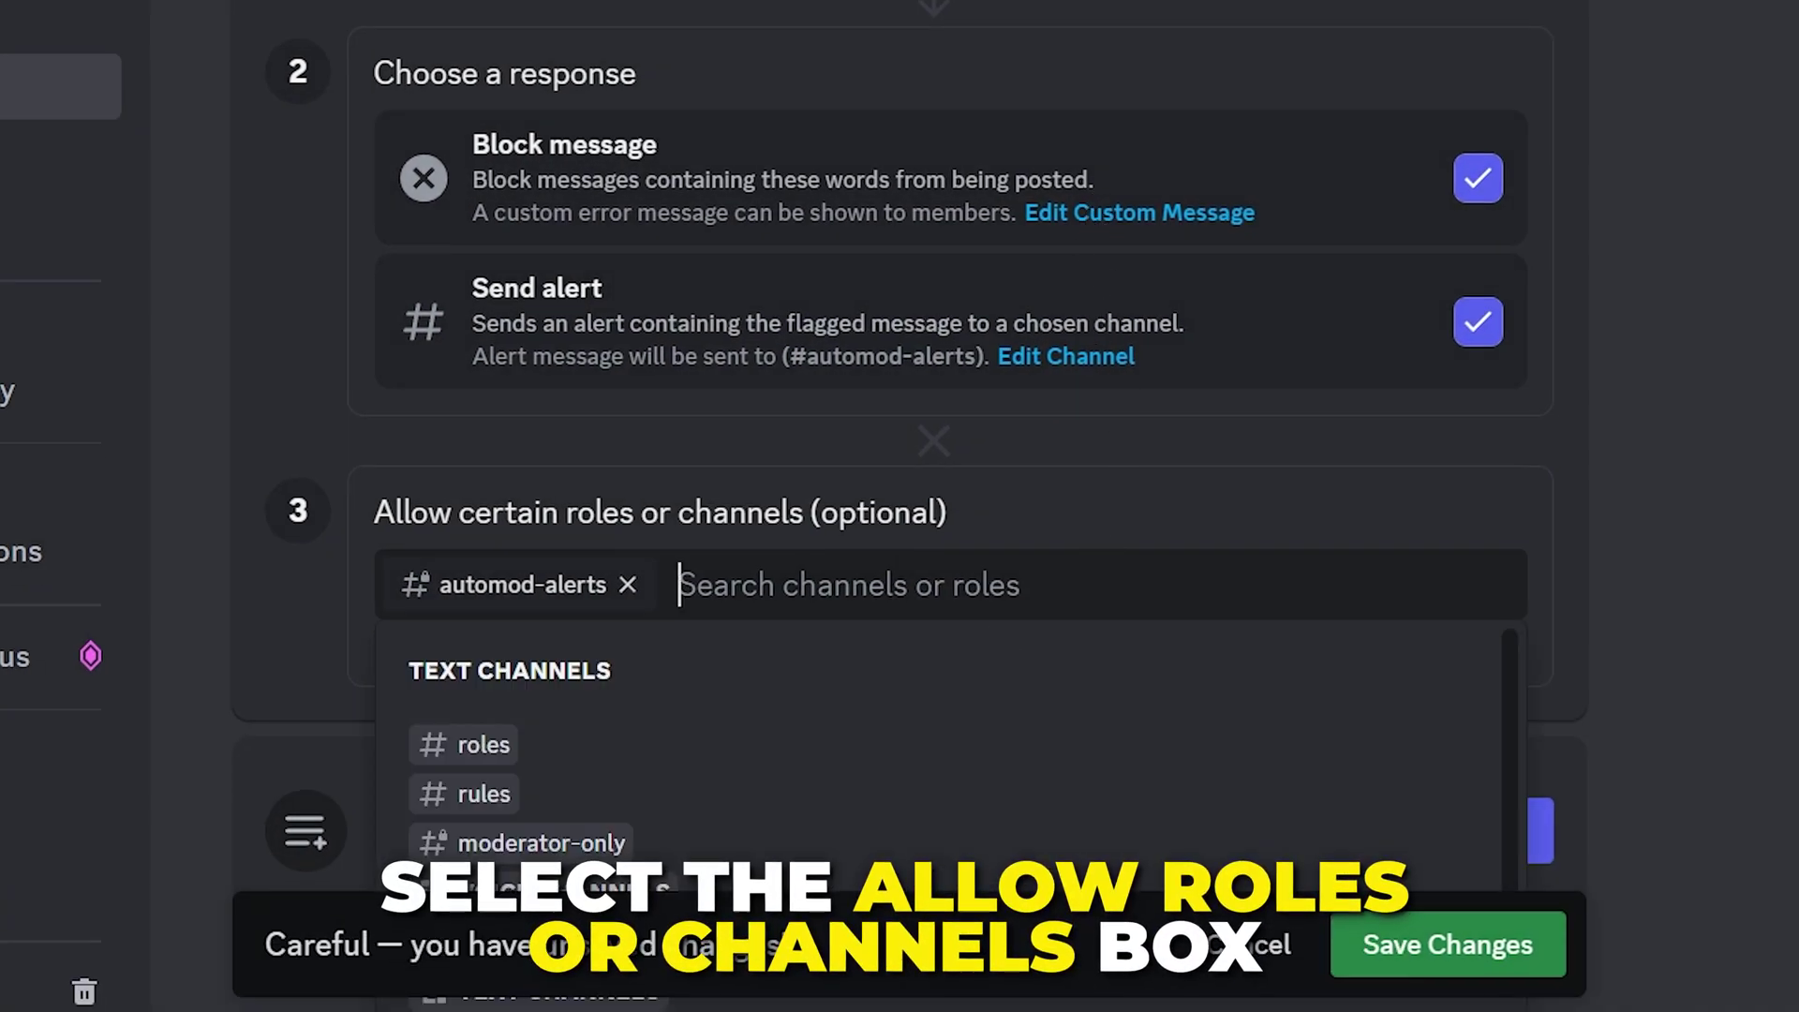
scroll(976, 683, down, 4)
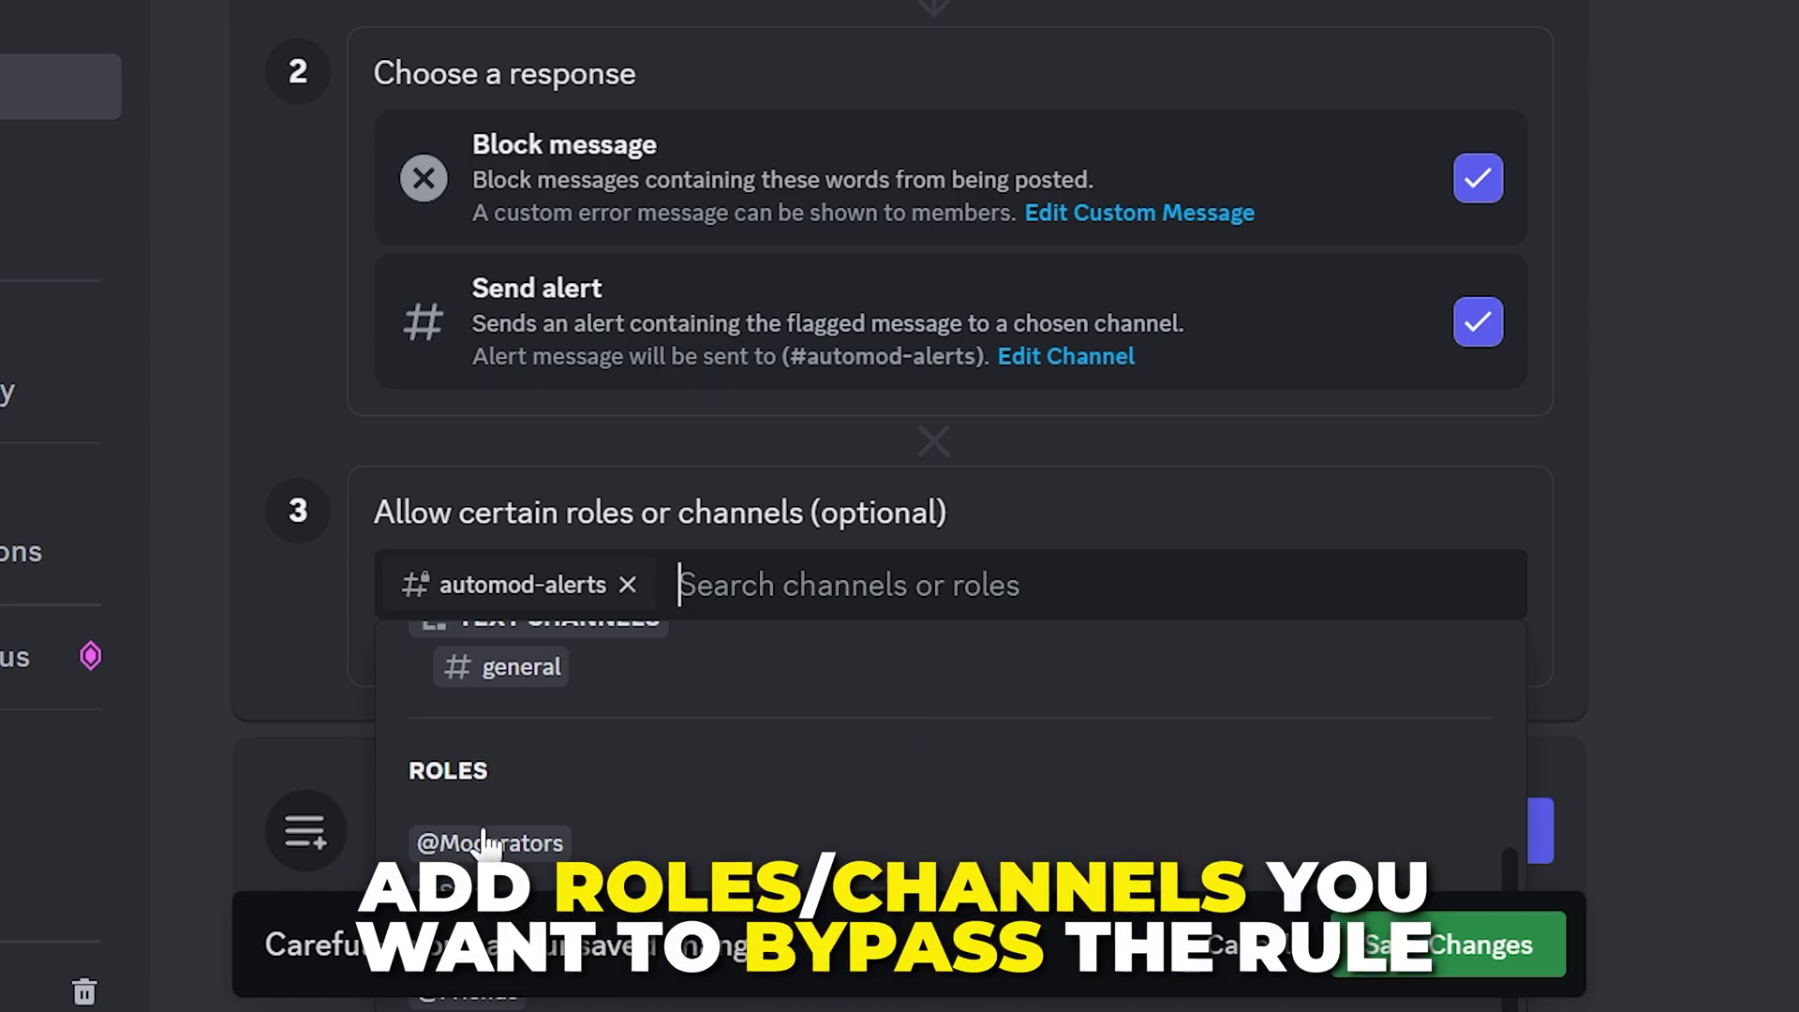
click(1668, 561)
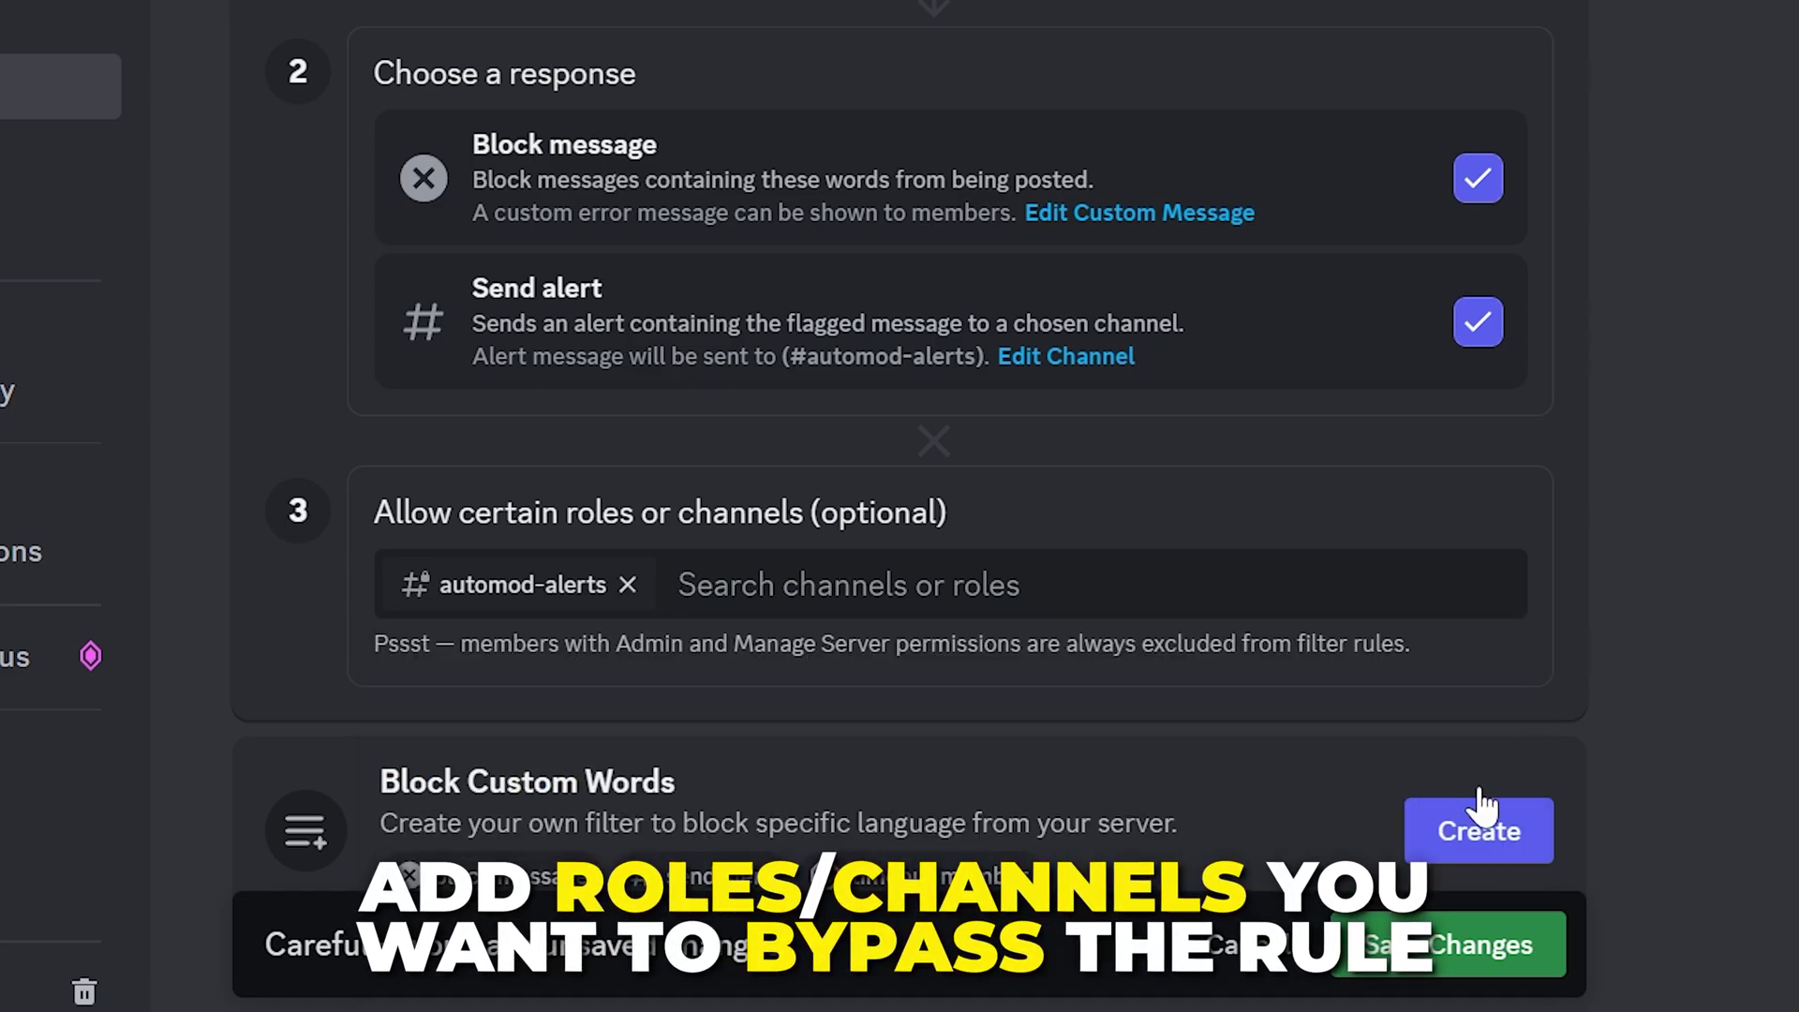
click(1473, 979)
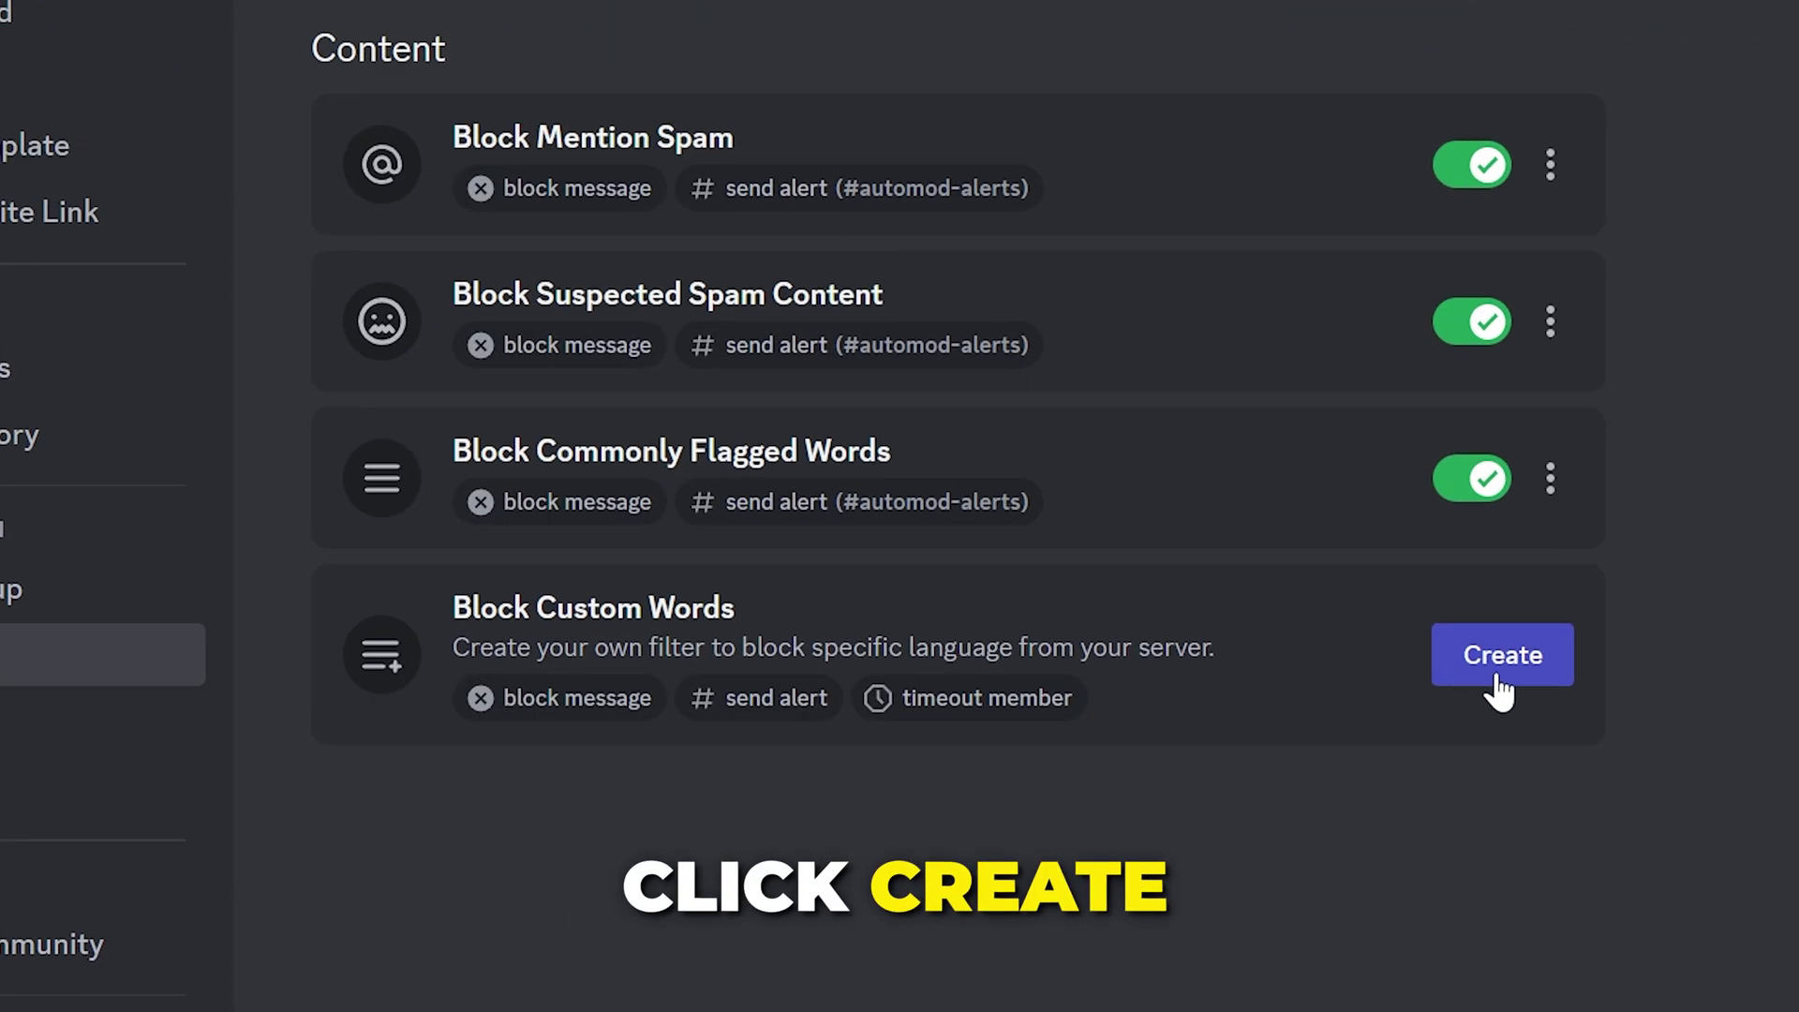
Create a Block Custom Words rule and set its word list to *hello*
click(1503, 660)
scroll(1268, 571, down, 8)
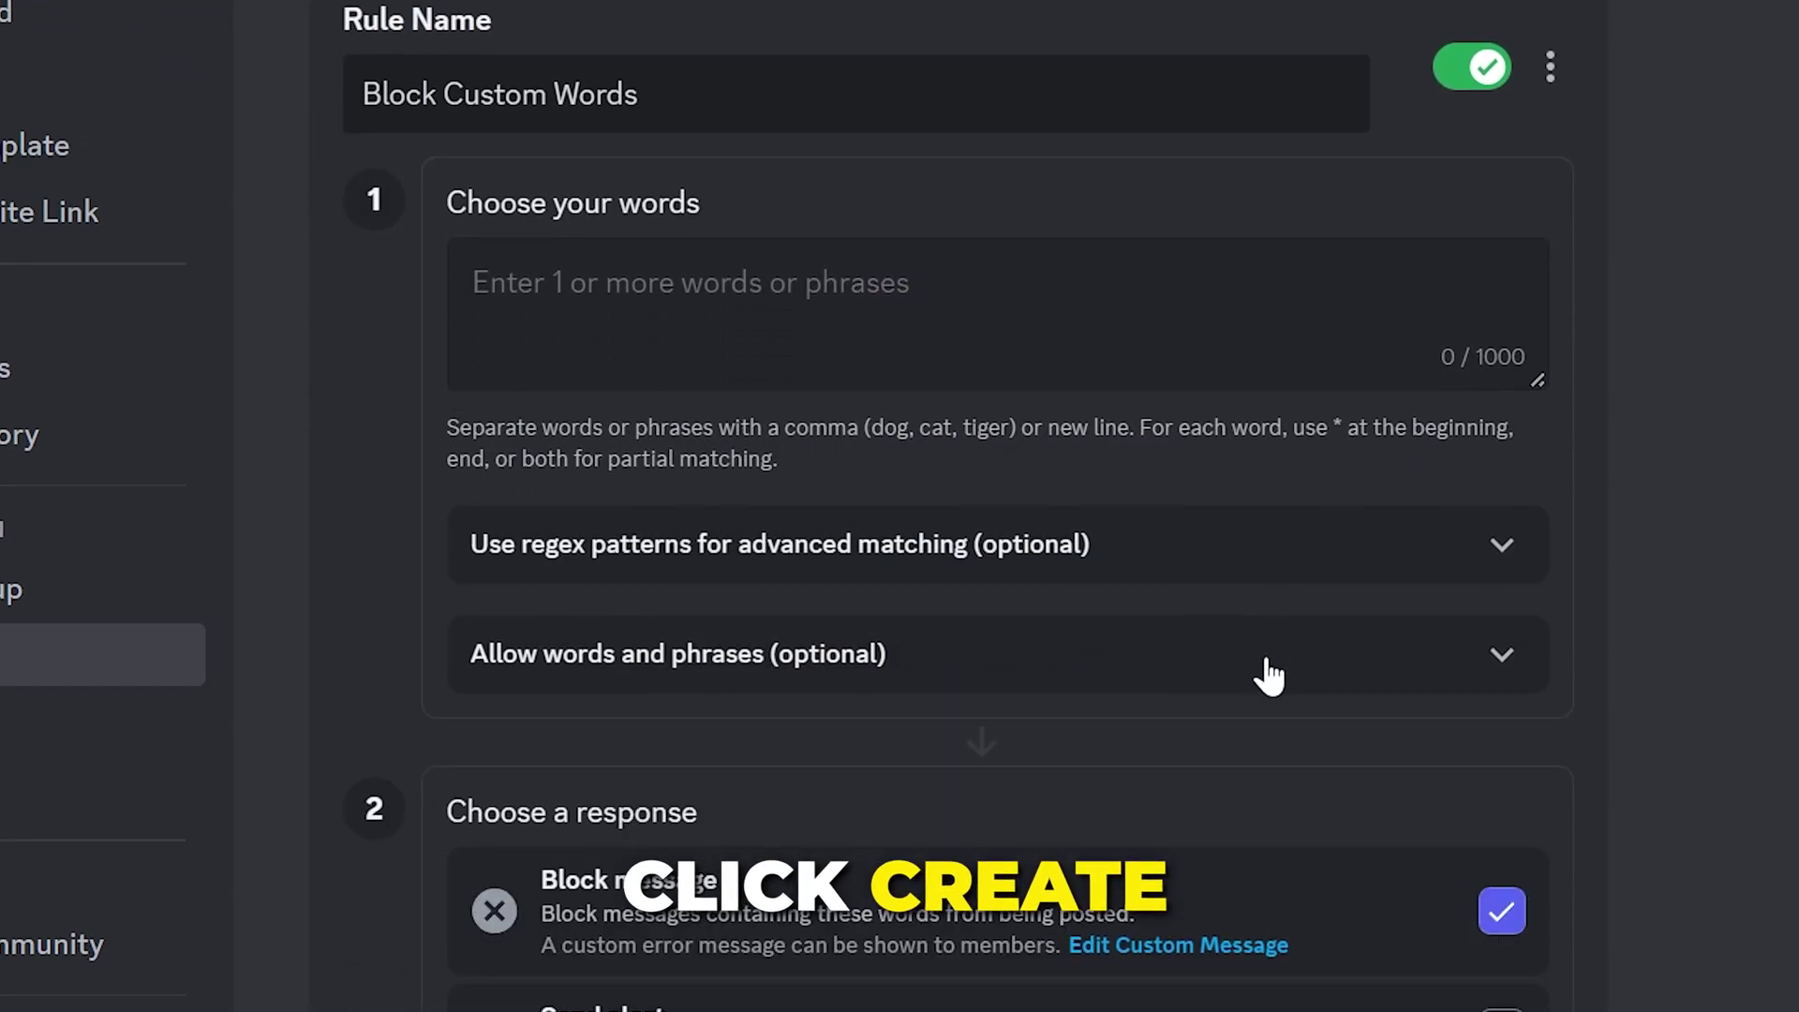
scroll(1249, 538, up, 2)
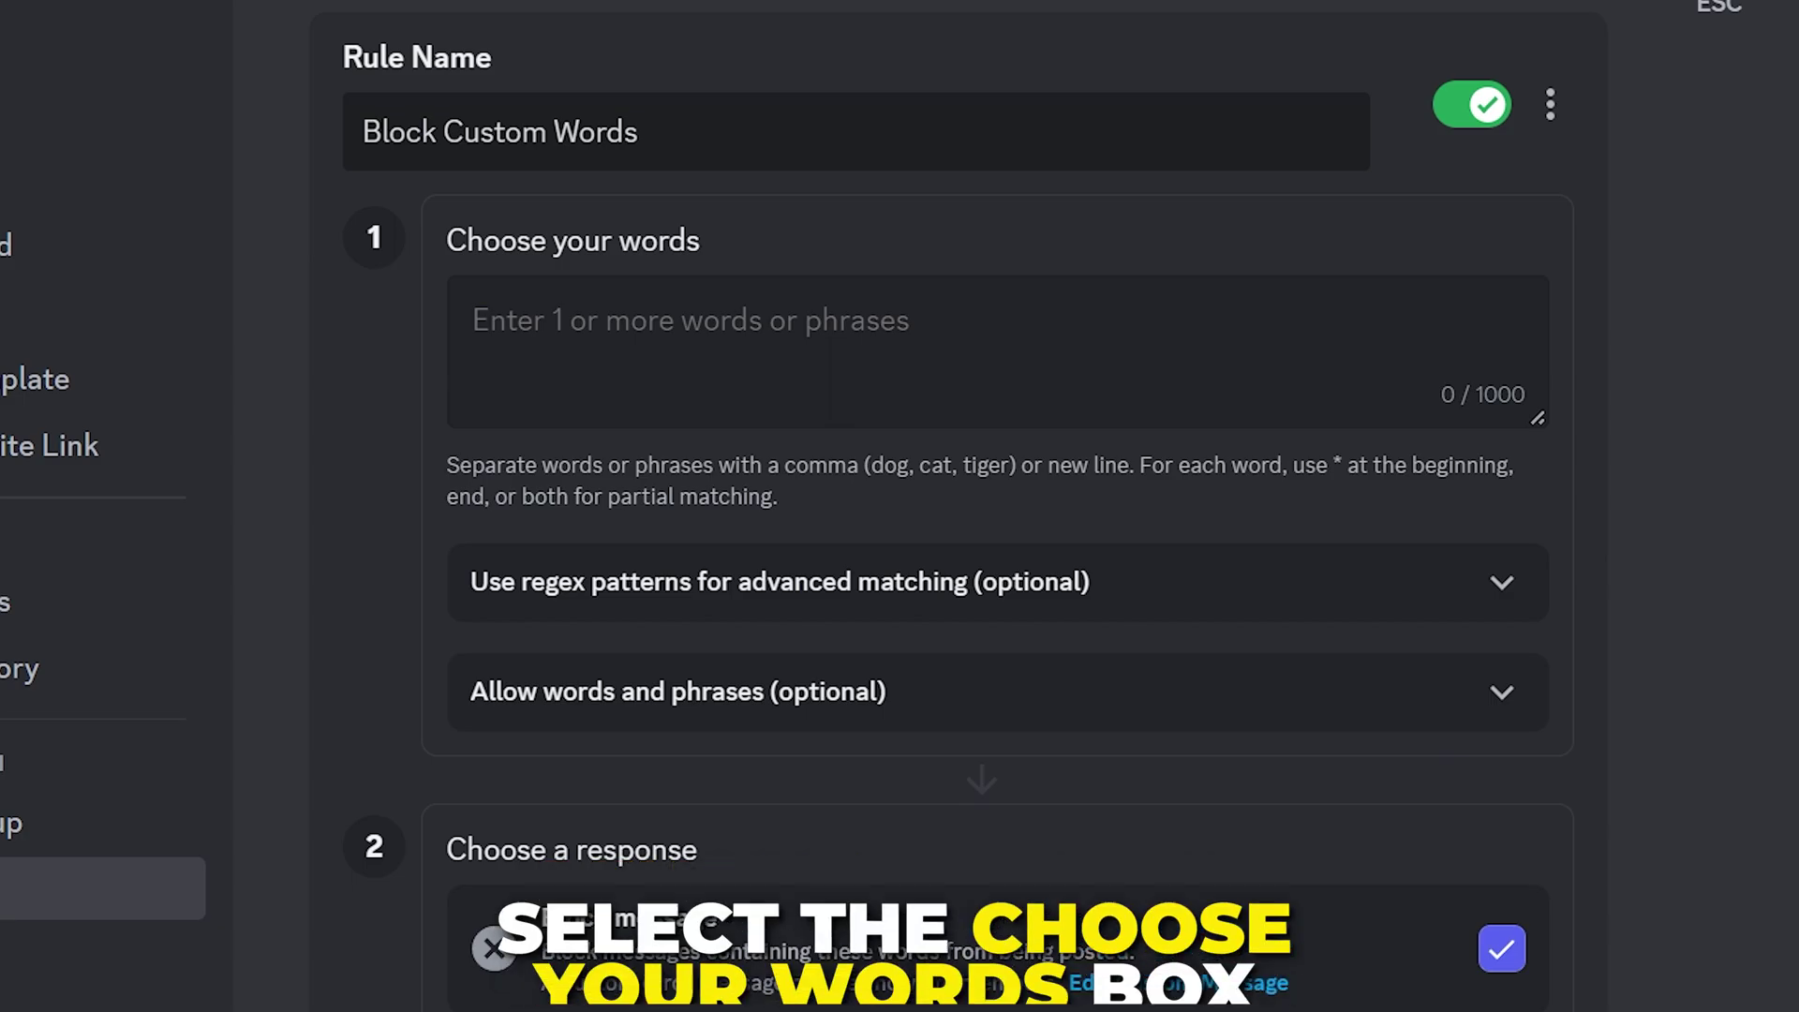
click(473, 320)
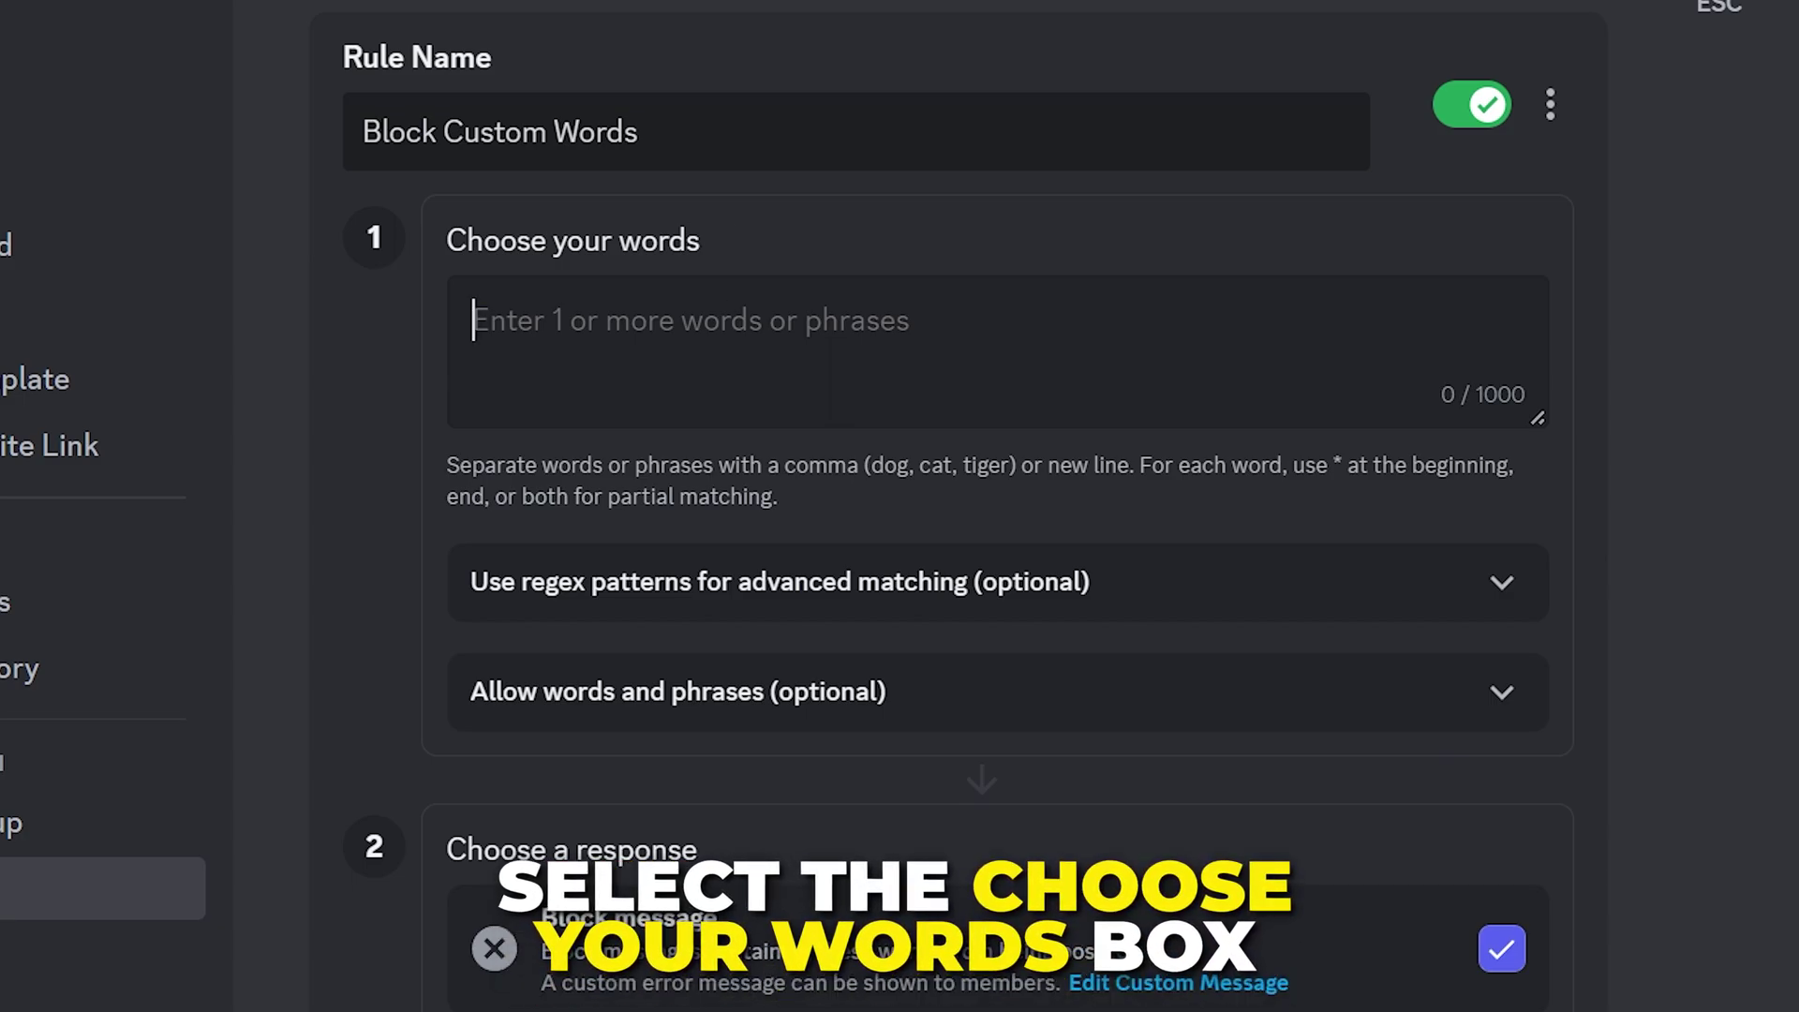
text(hello, hey there)
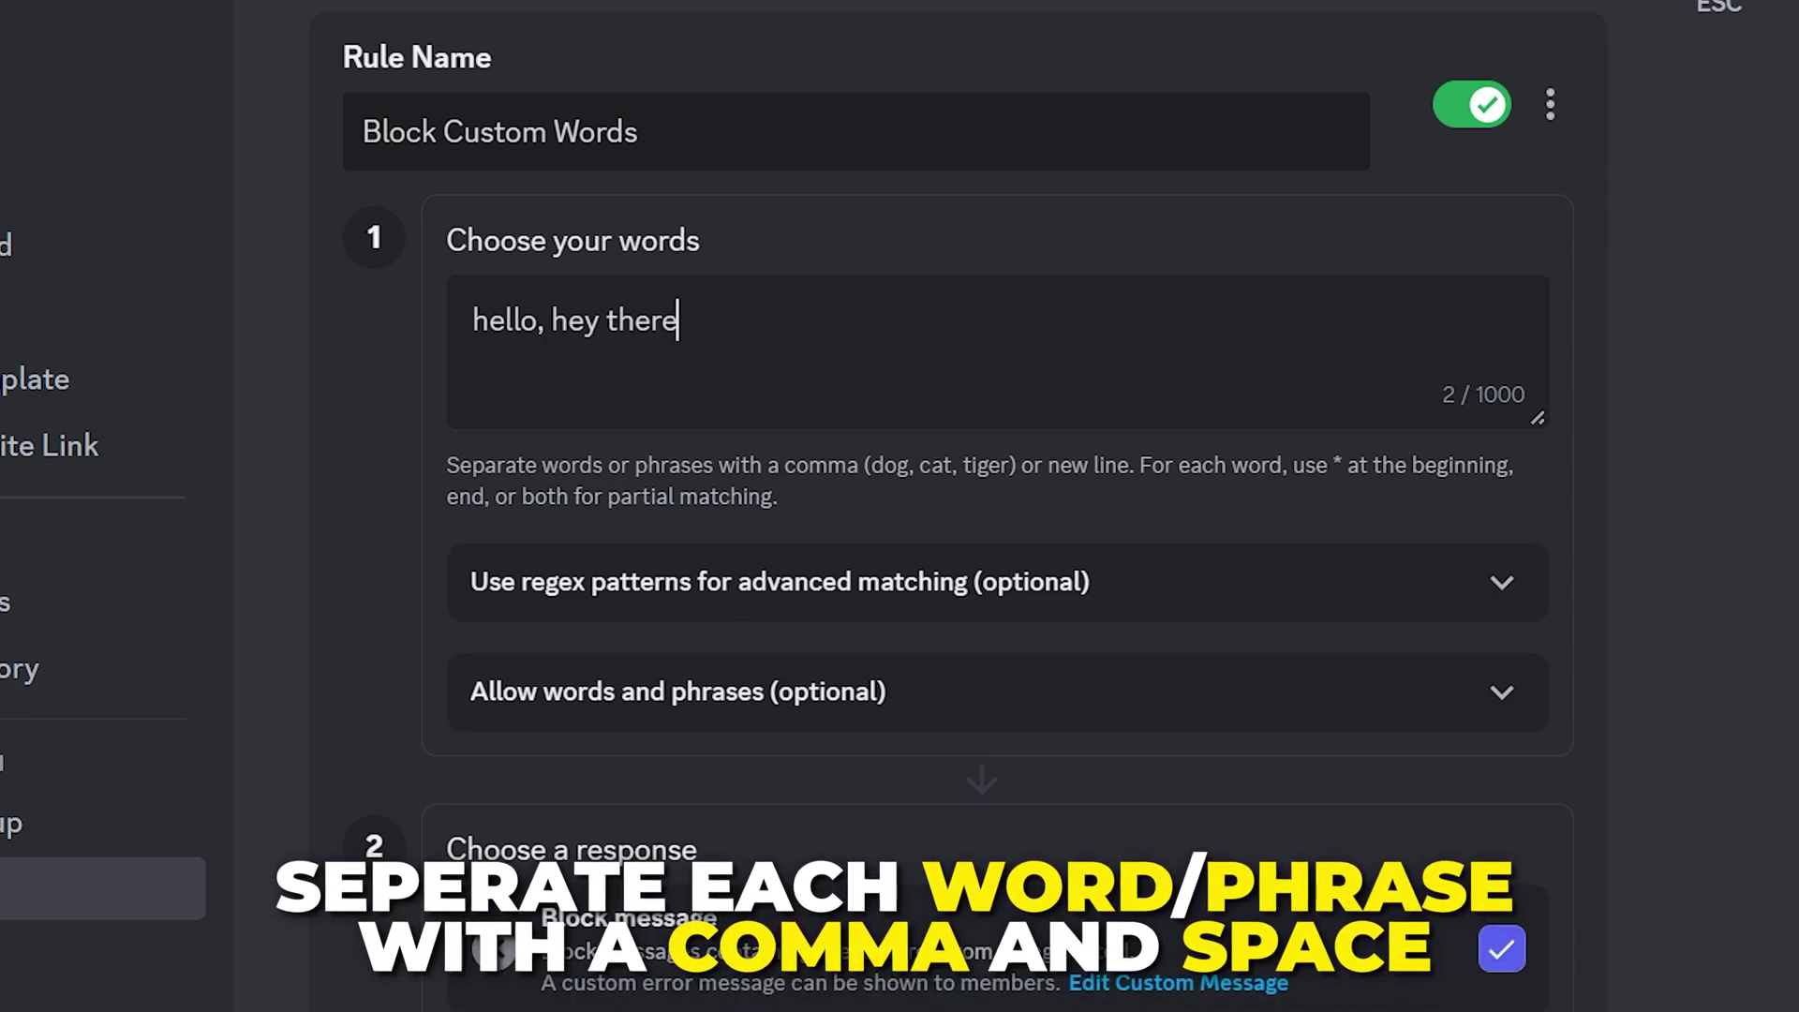
key(ctrl+a)
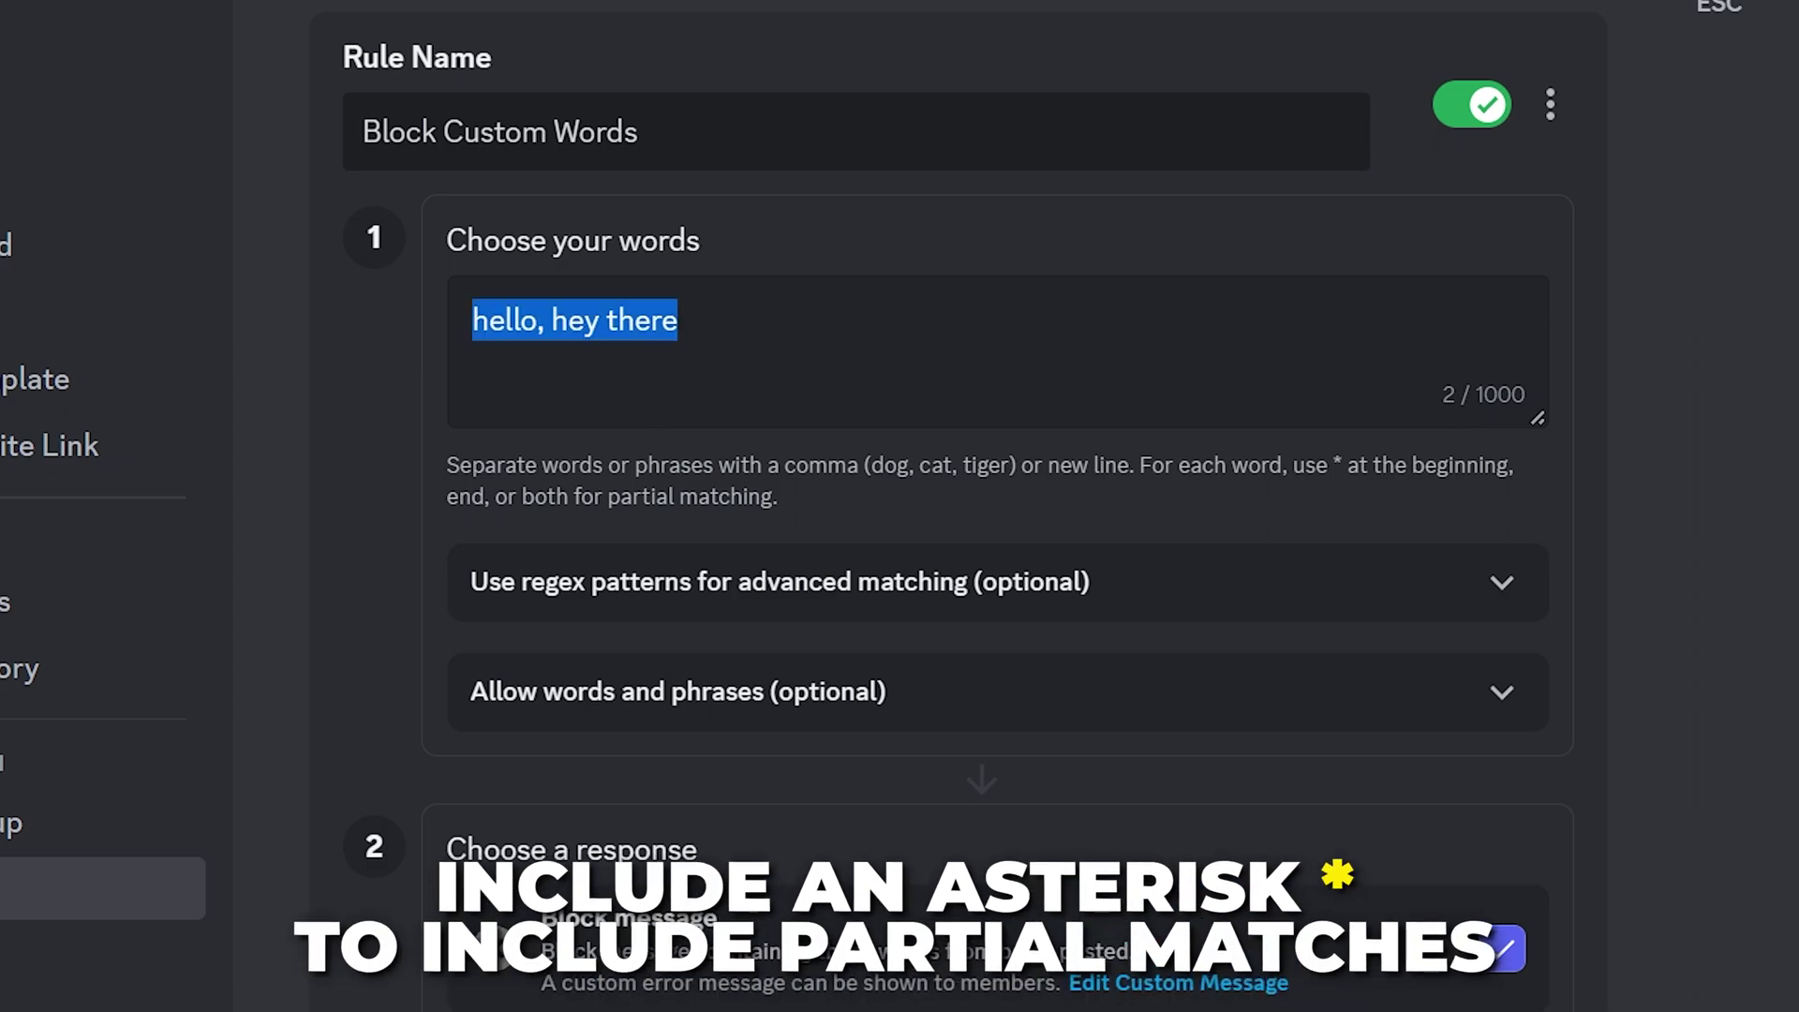
text(*hello)
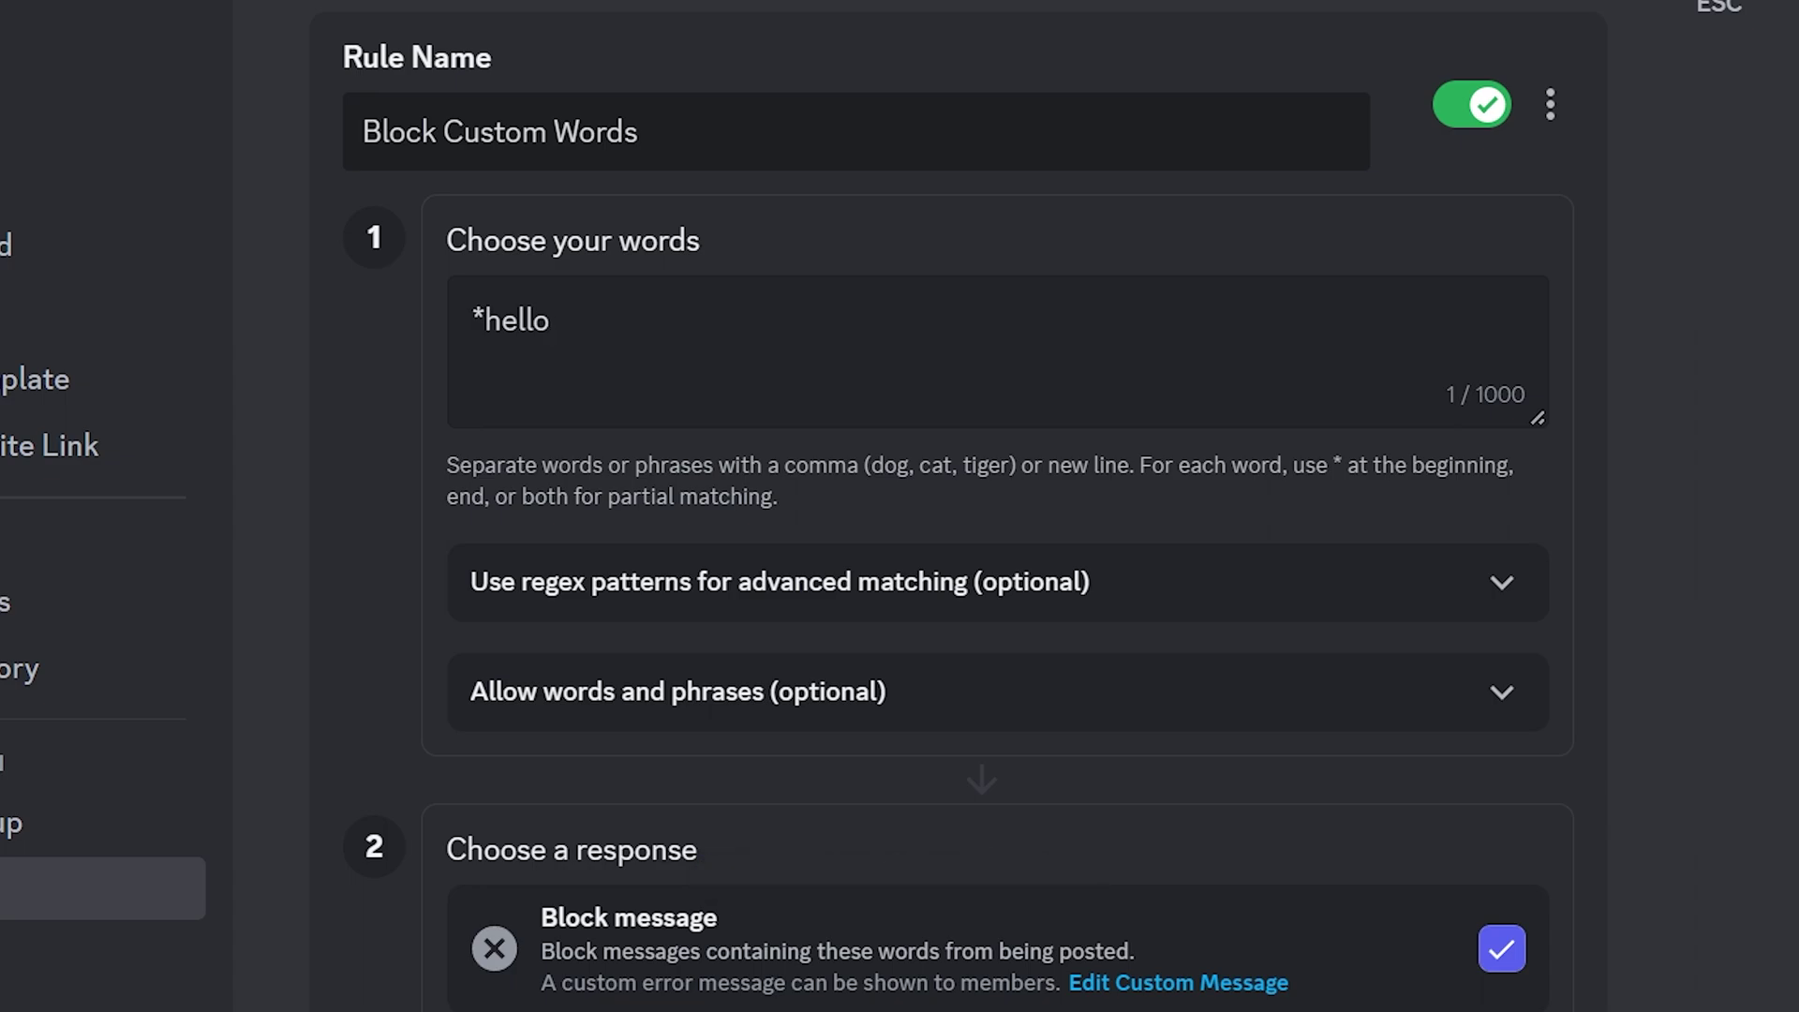
key(ctrl+a)
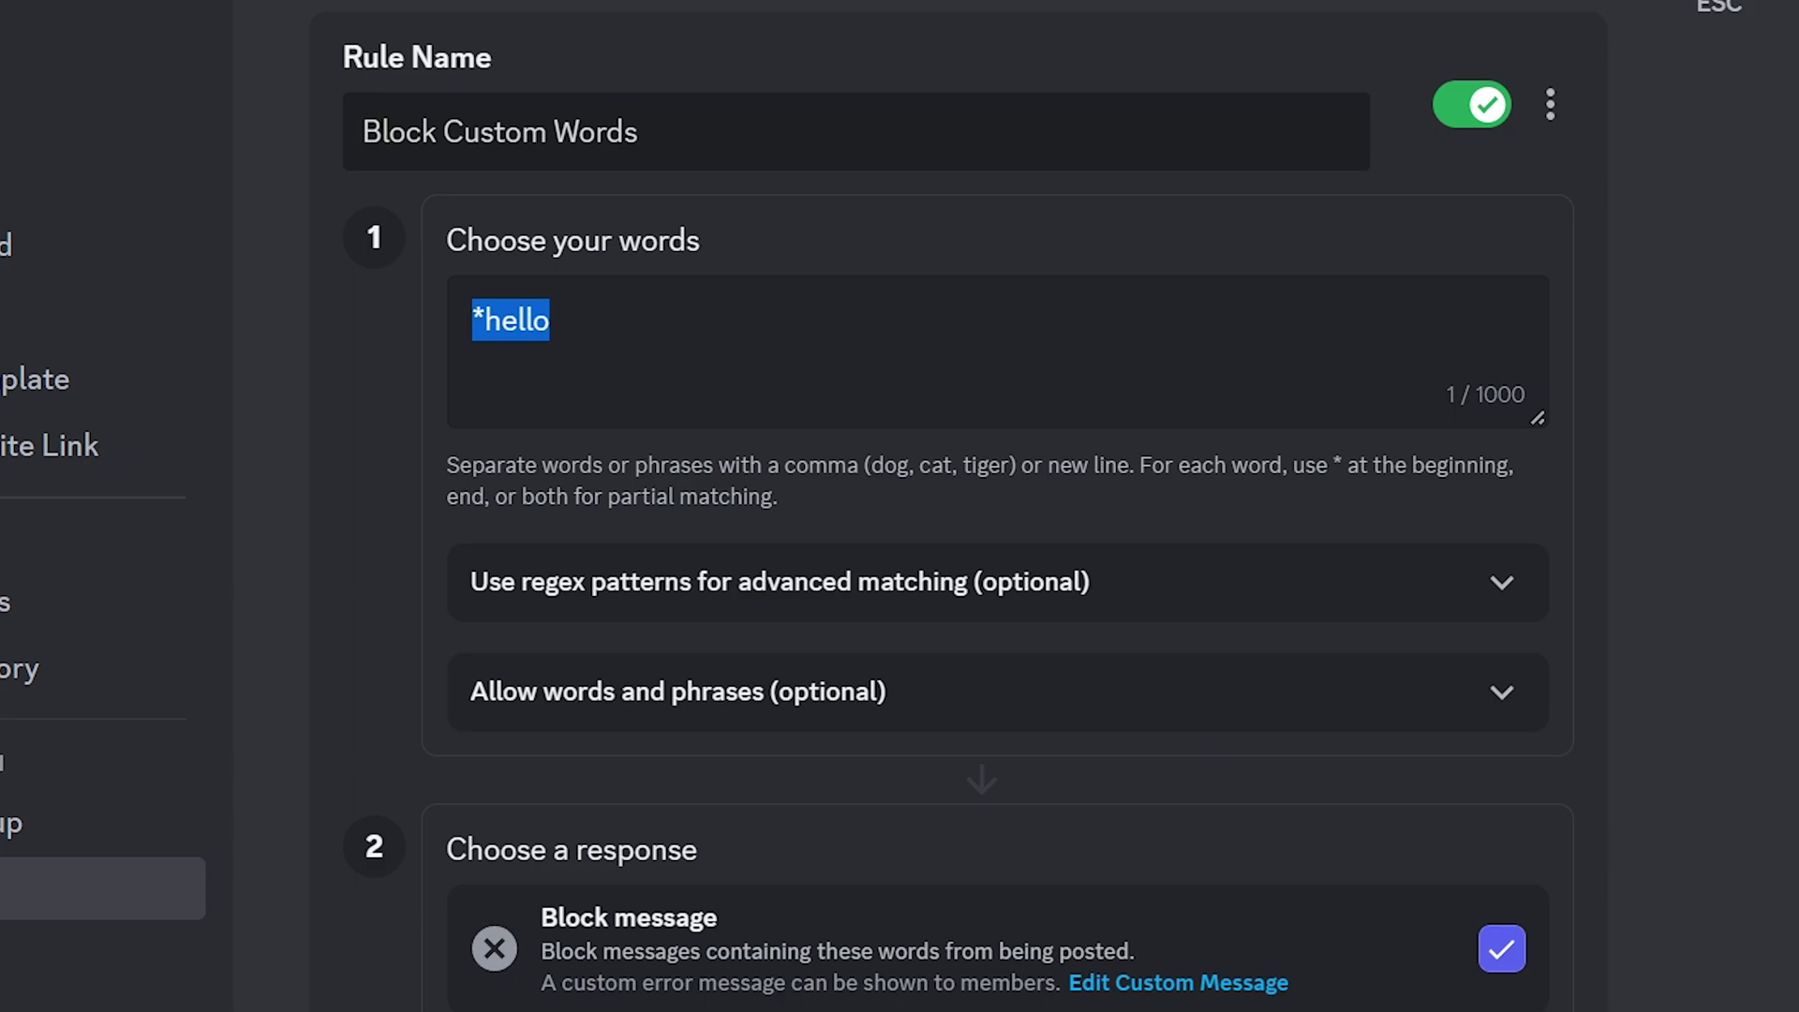
text(he)
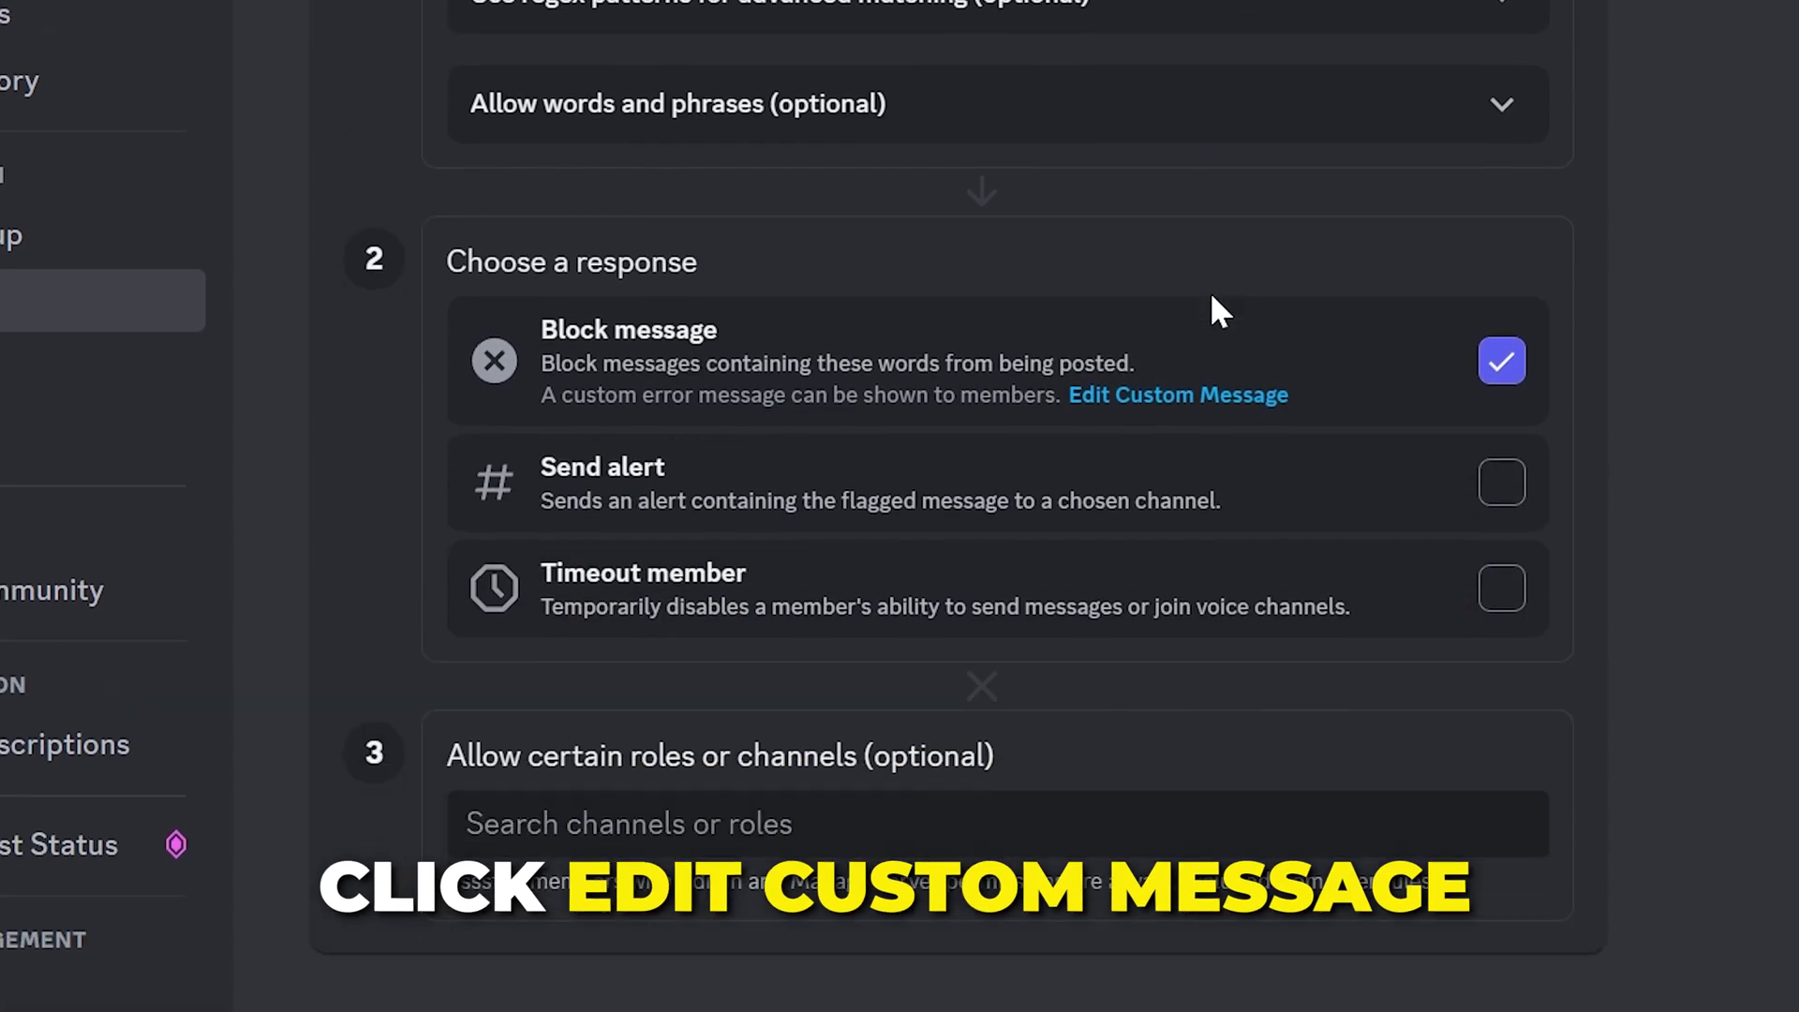
Set a custom block message saying staff are reviewing it for offensive language
click(1164, 358)
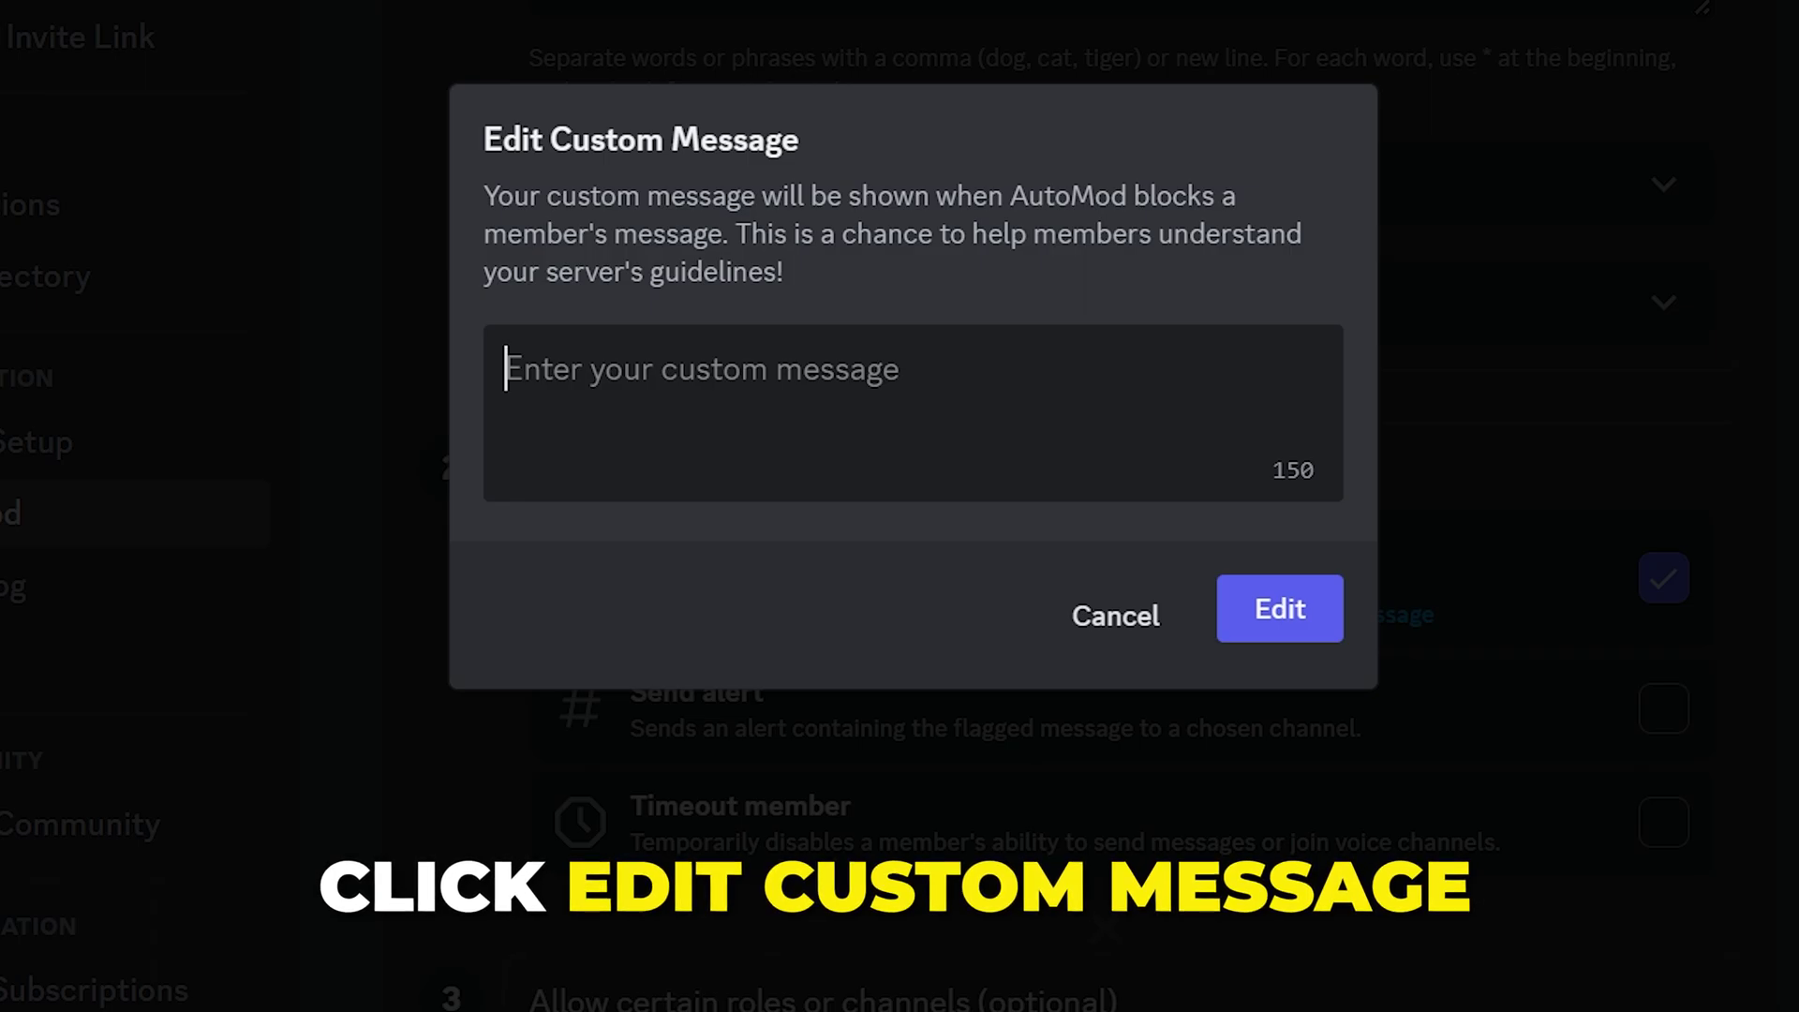
text(Your message has been blocked and is being reviewed by staff for suspected offensive language.)
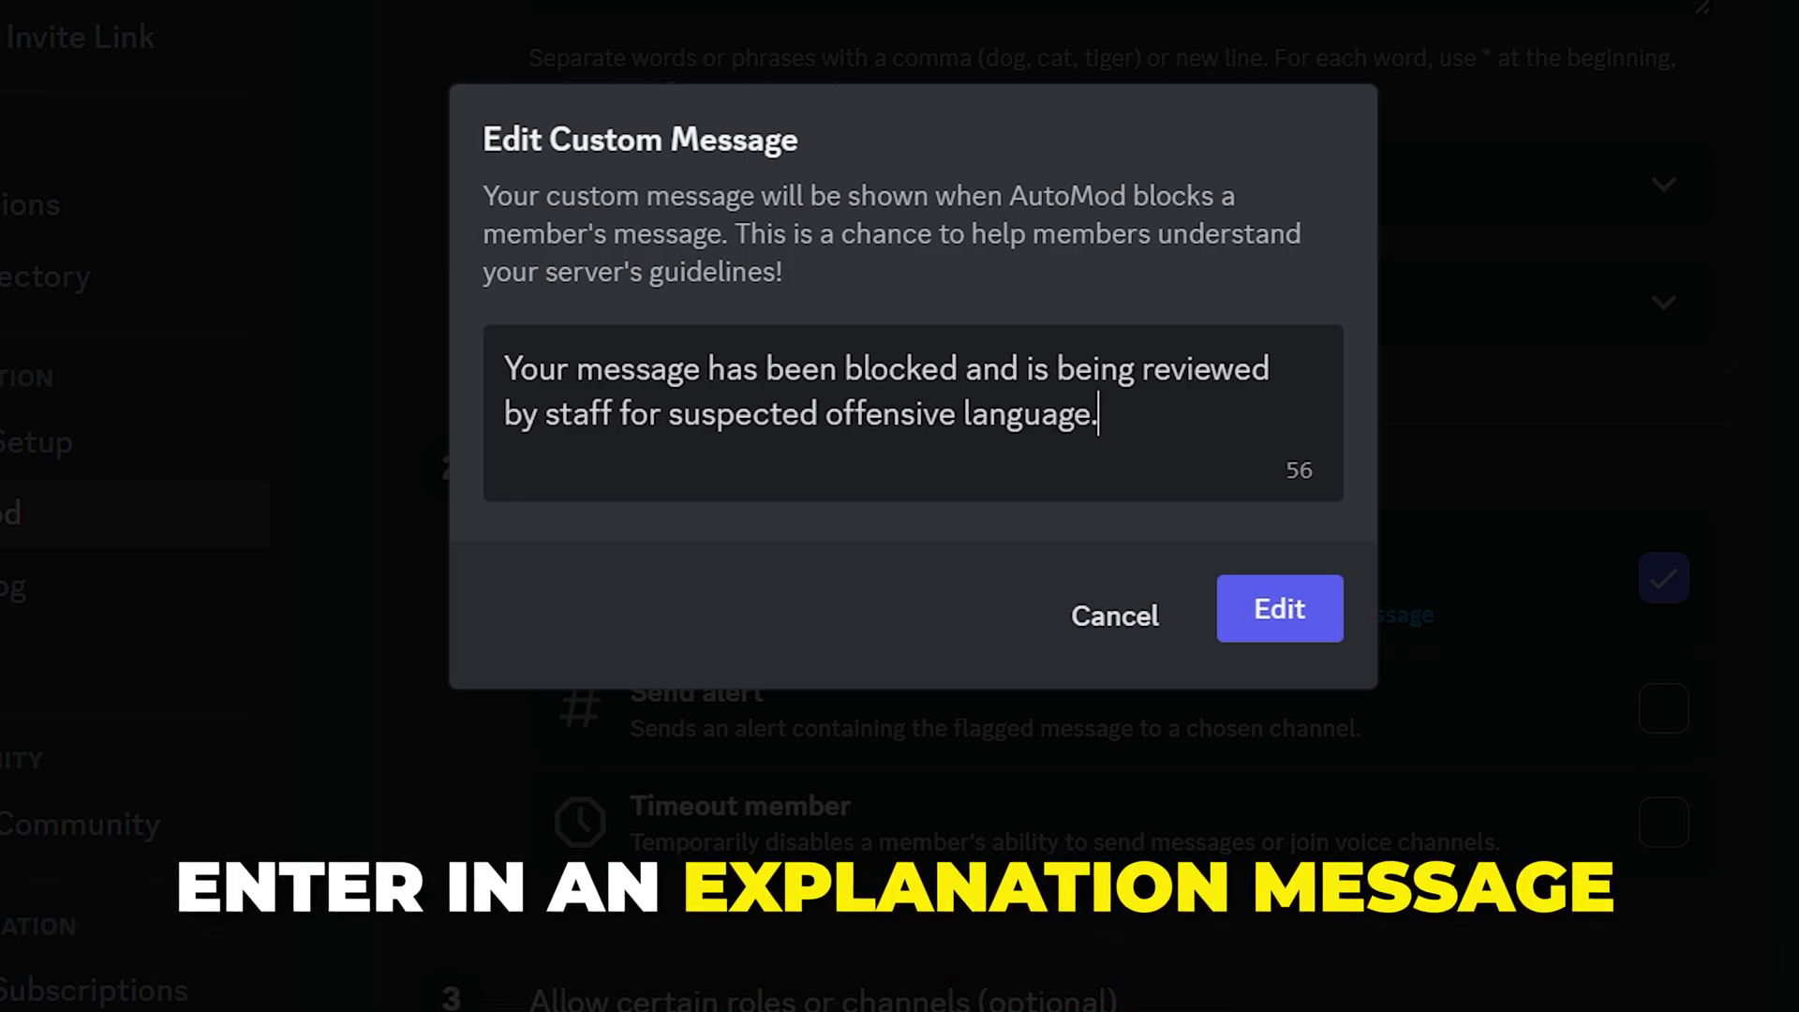
click(1281, 626)
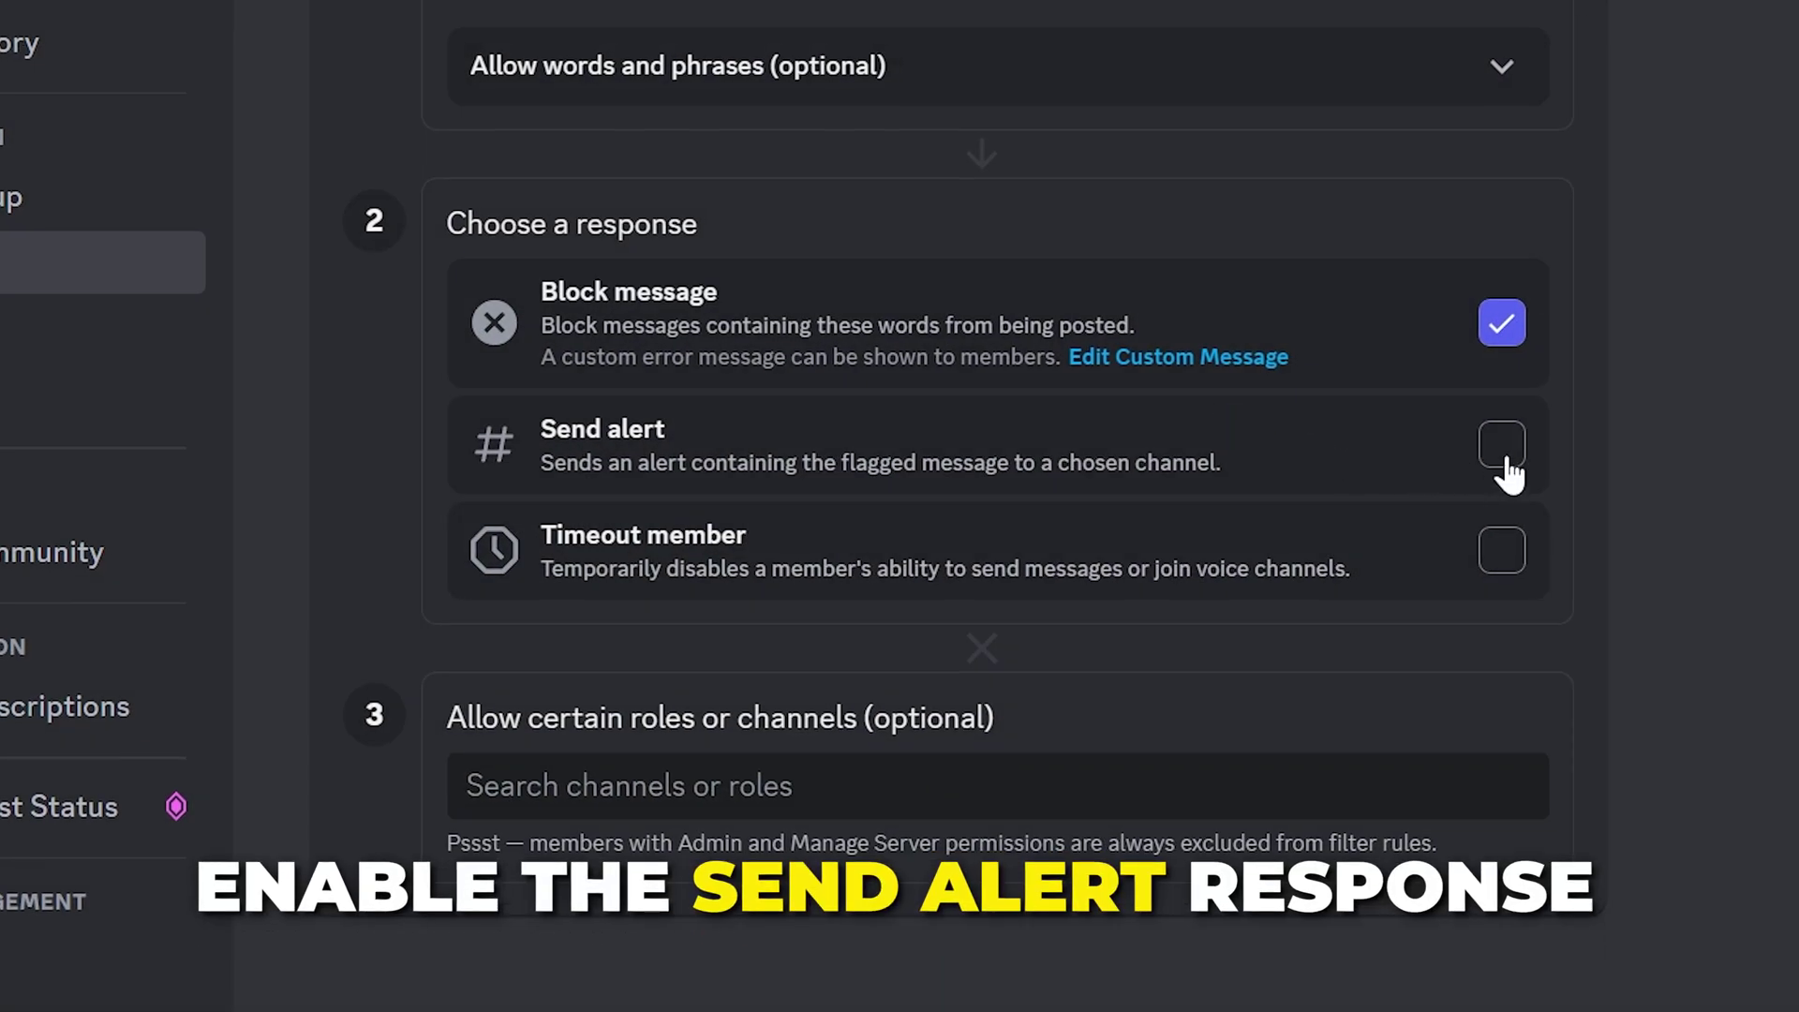
Turn on alerts for the custom words rule, sent to #automod-alerts
click(1663, 709)
click(837, 347)
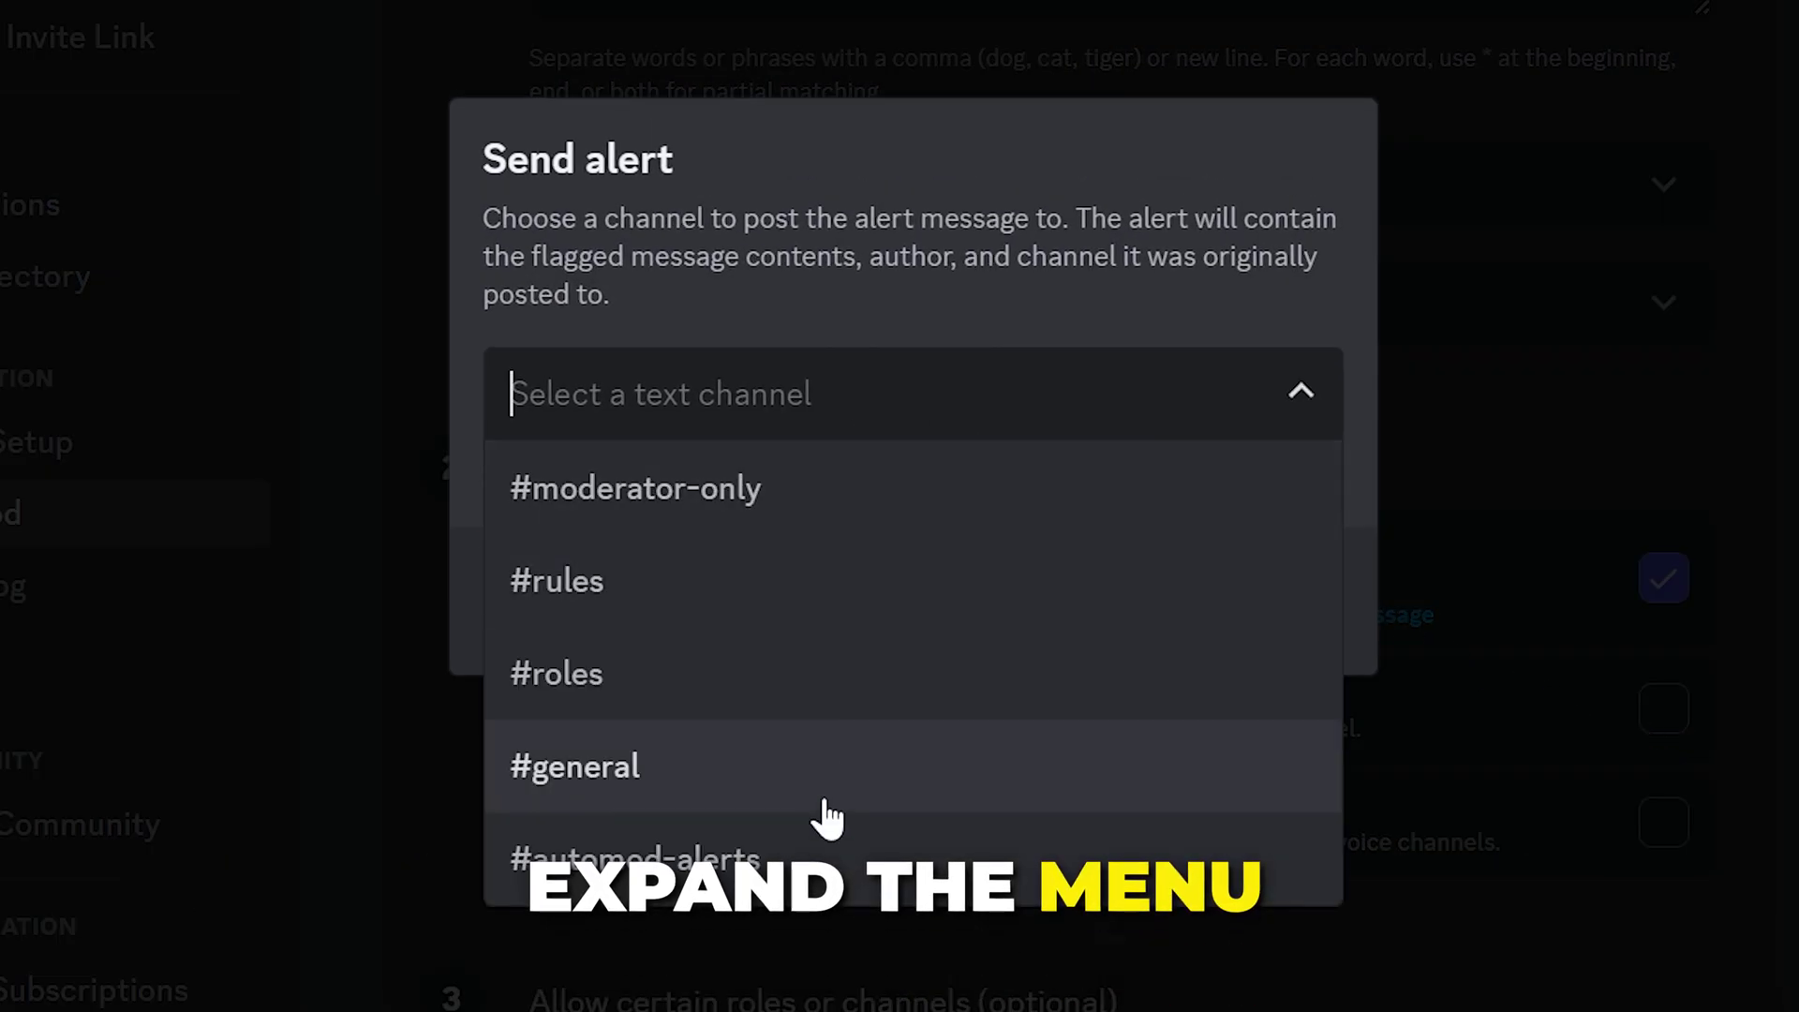
click(794, 861)
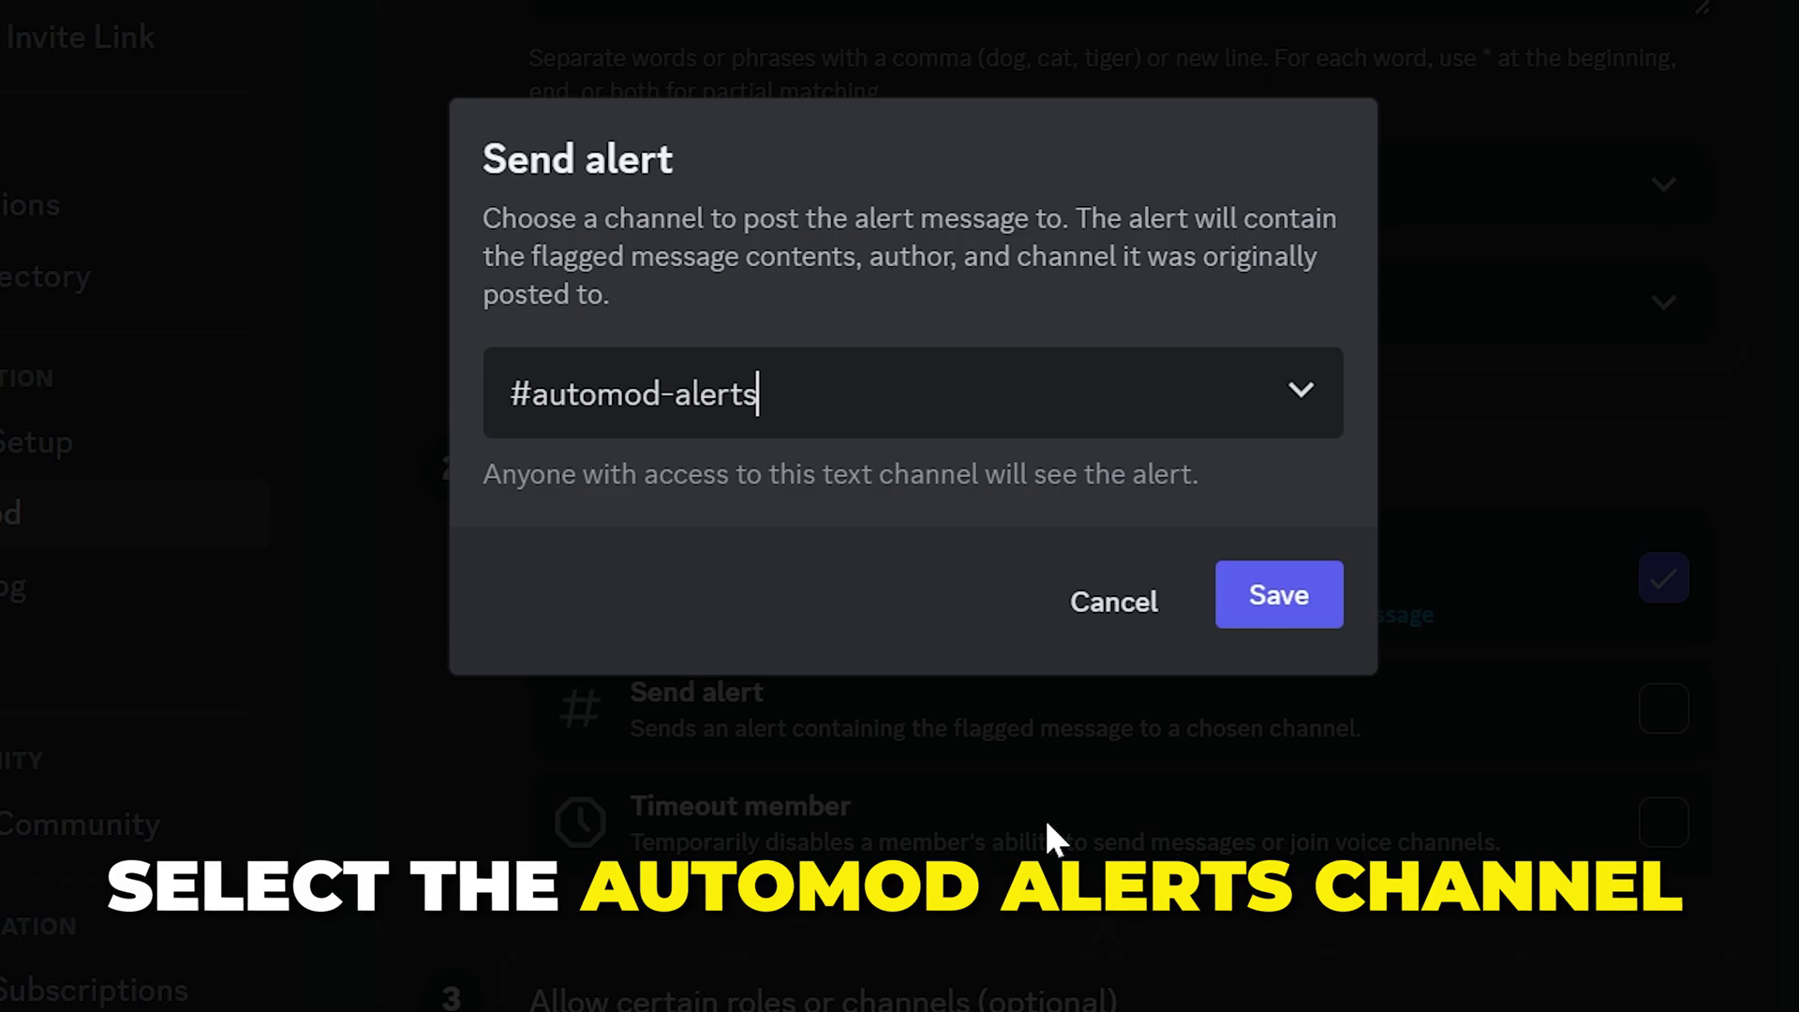
click(1271, 616)
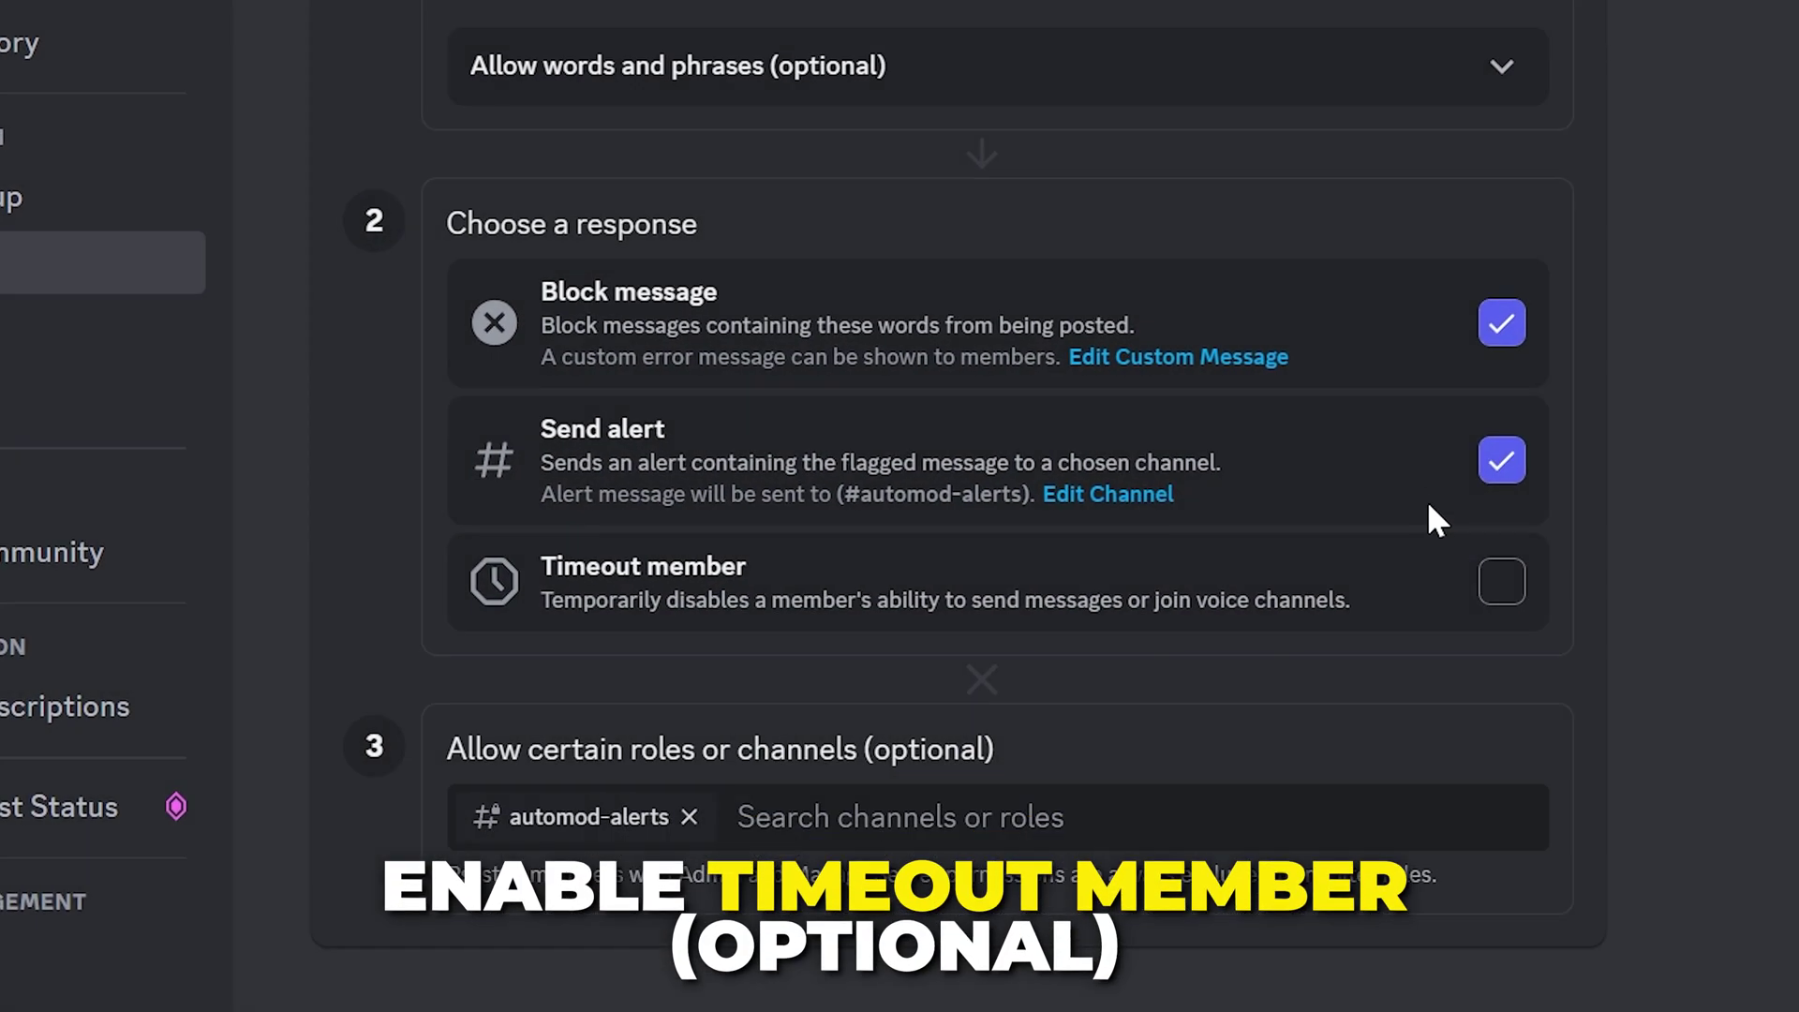
Add a 10-minute member timeout and save the custom words rule
click(1504, 595)
click(1137, 432)
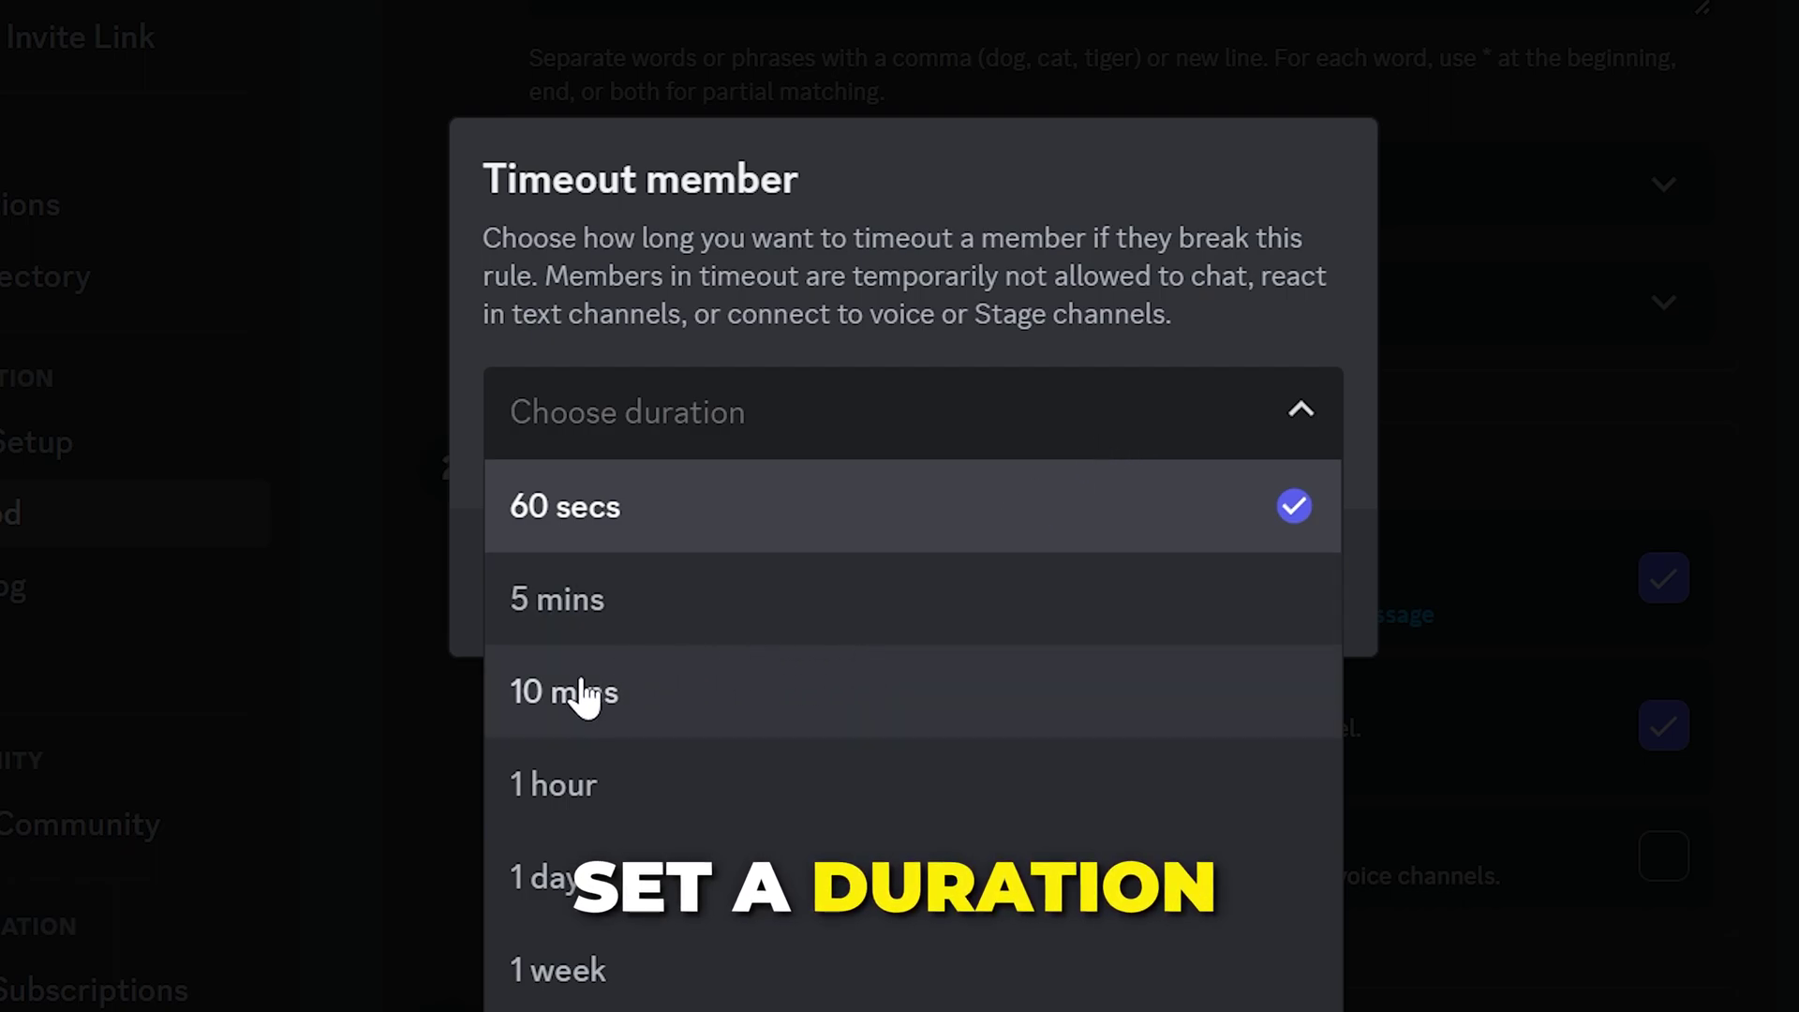
click(647, 698)
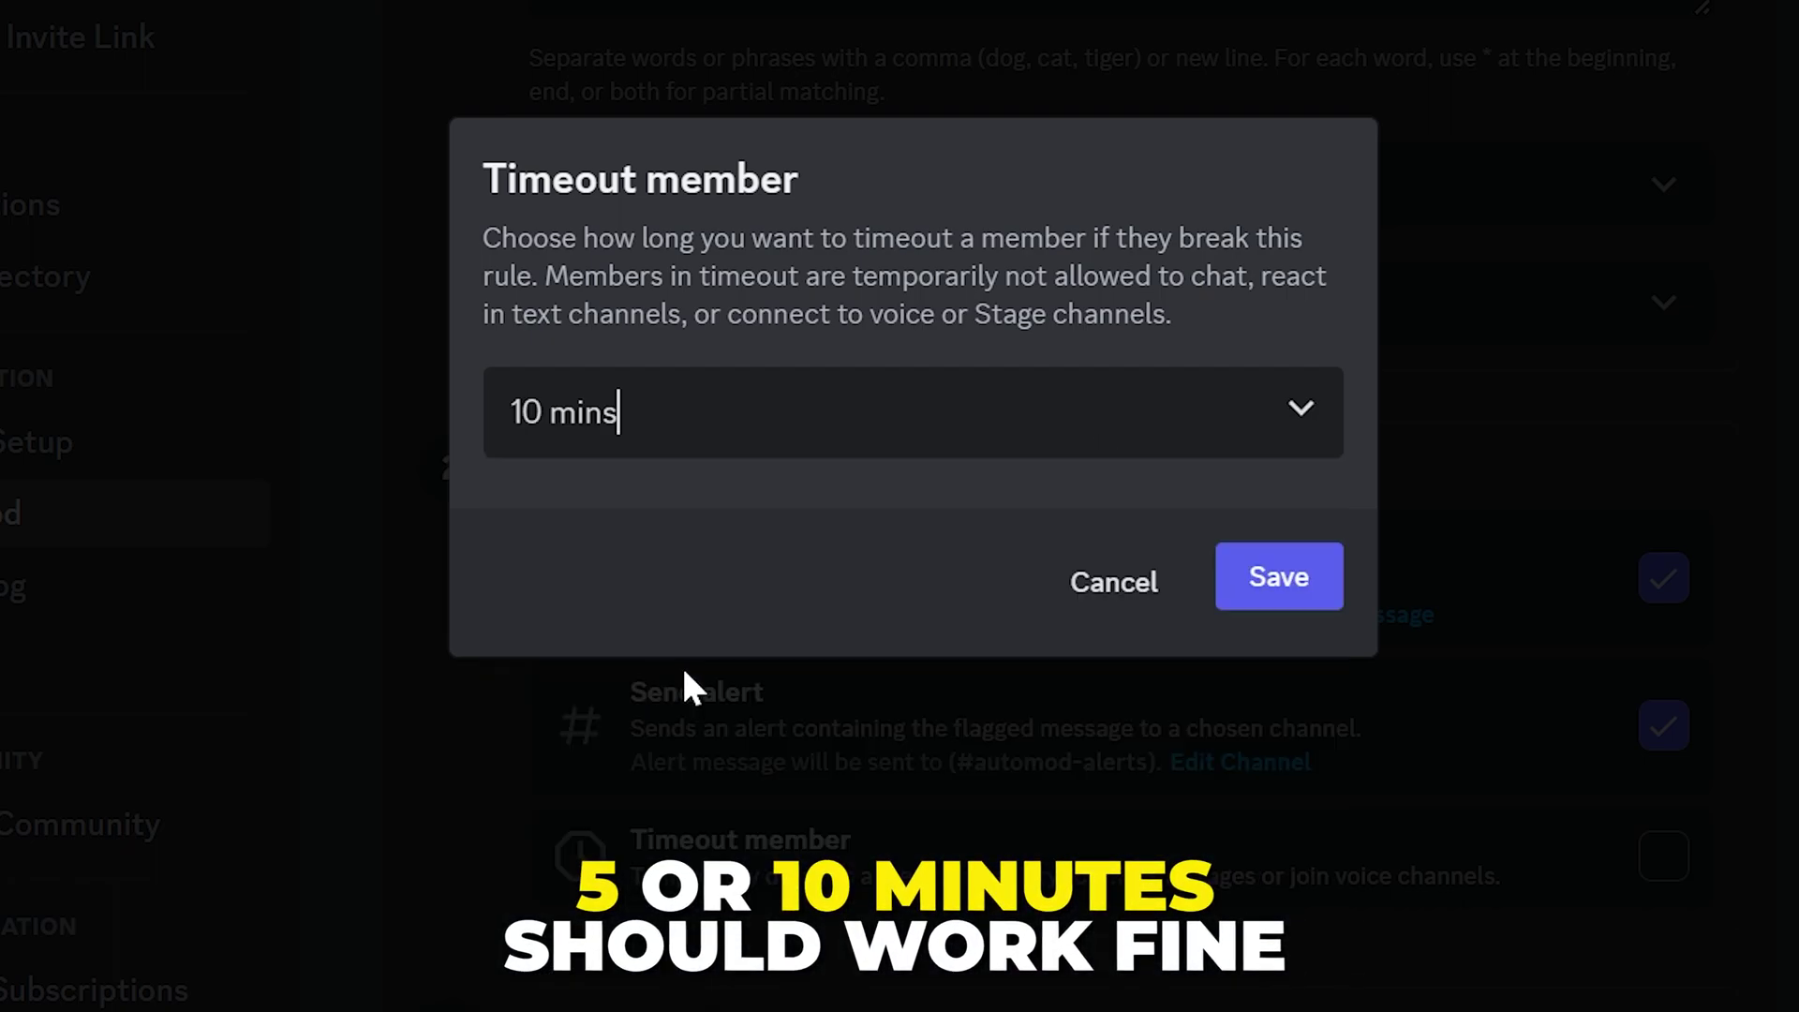
click(1280, 580)
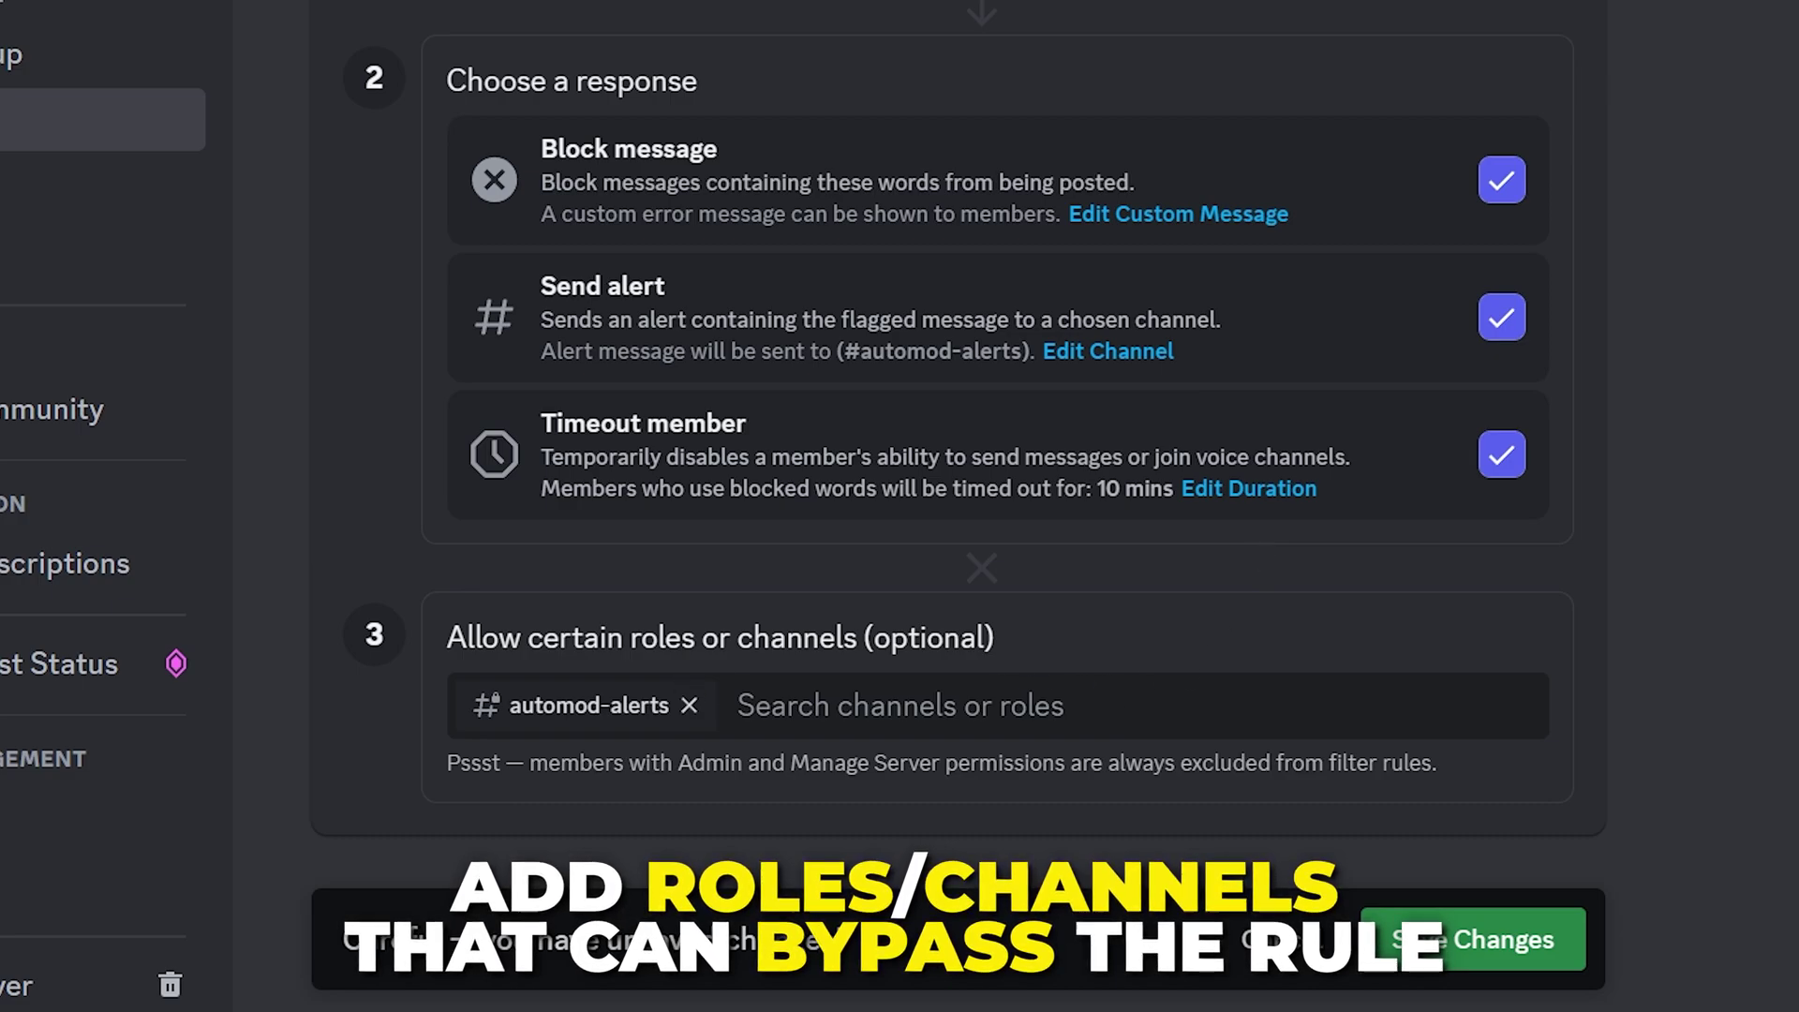
click(1410, 923)
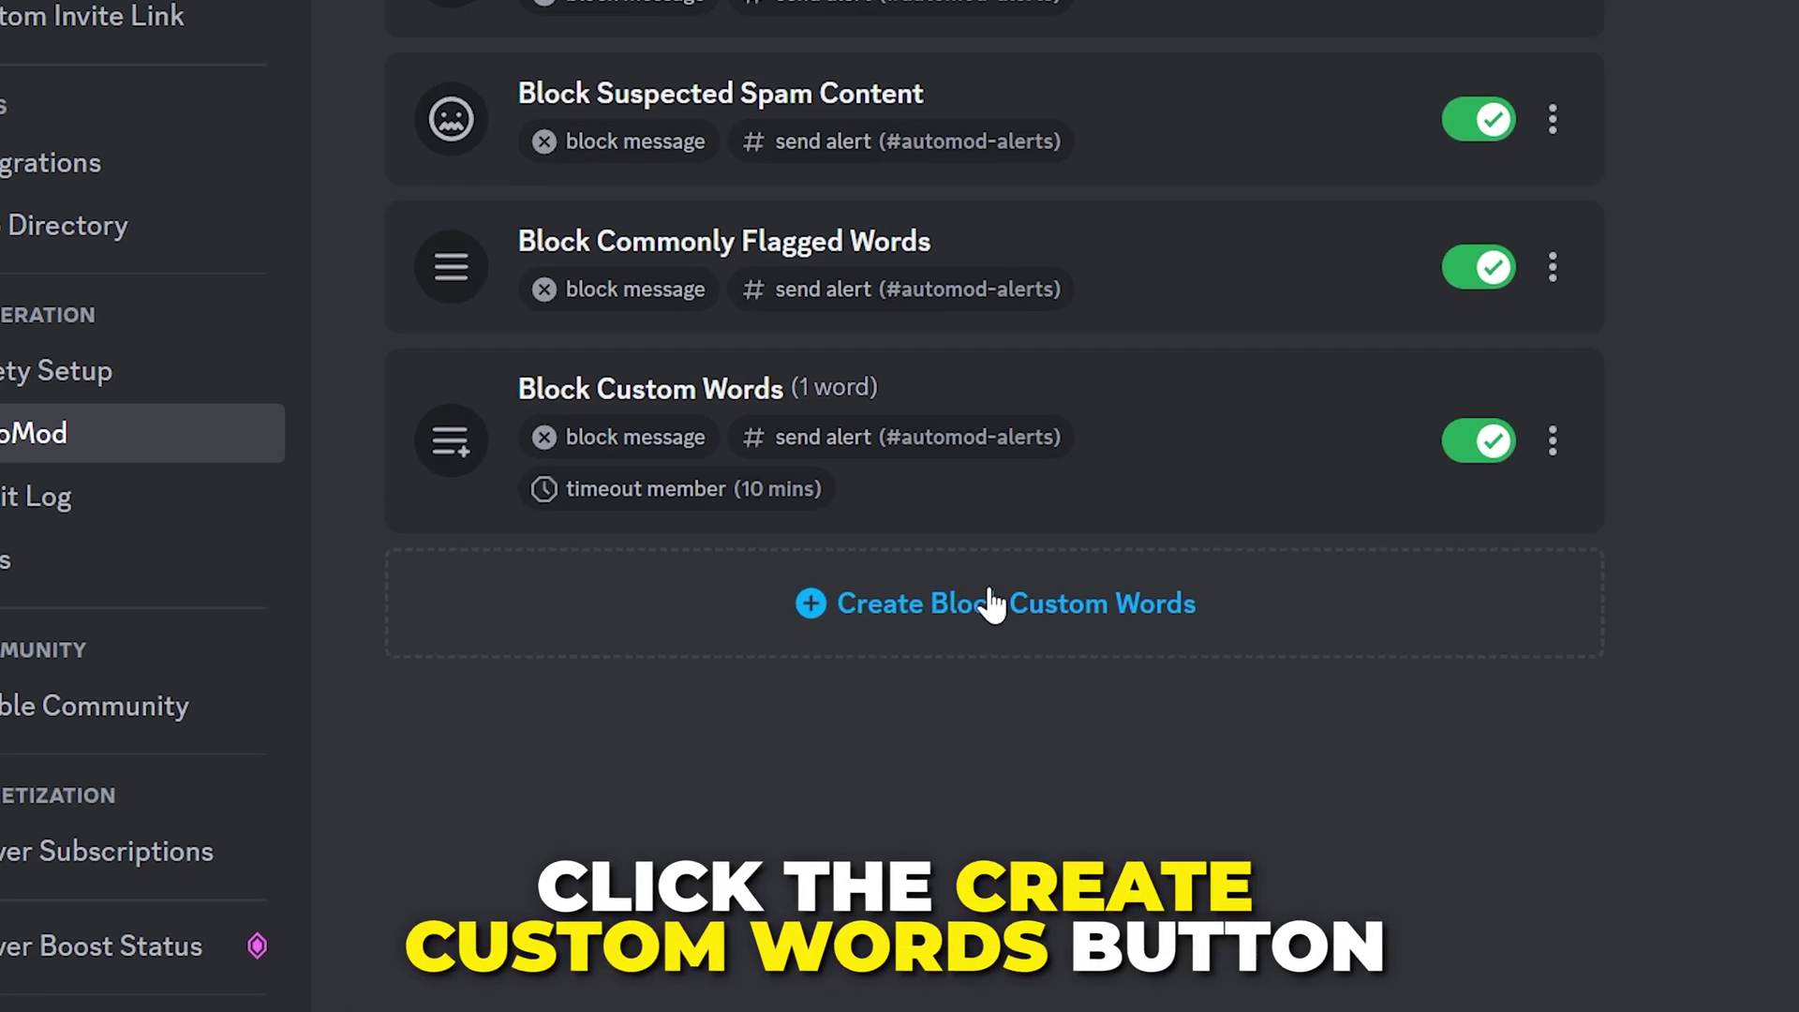
Create a custom words rule named Free Spam blocking *Free Nitro* and *Nitro Giveaway*
click(992, 605)
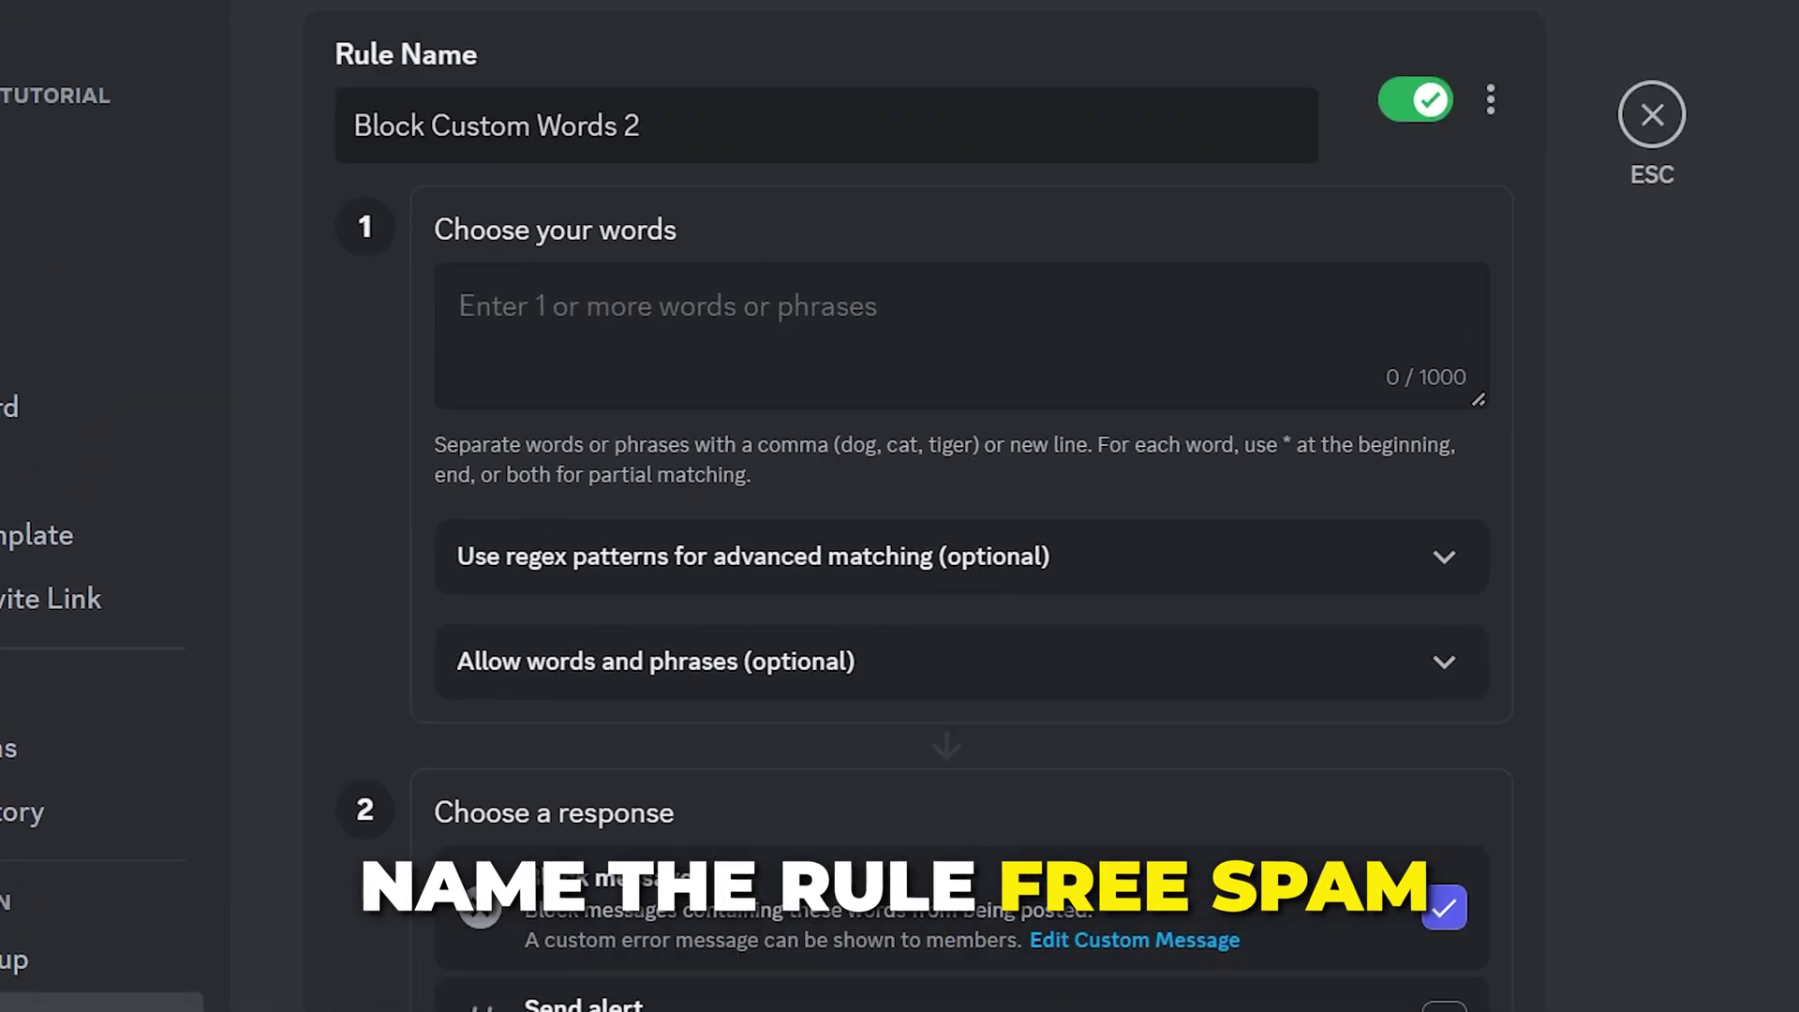
drag(641, 125, 260, 141)
text(Free Spam)
click(464, 308)
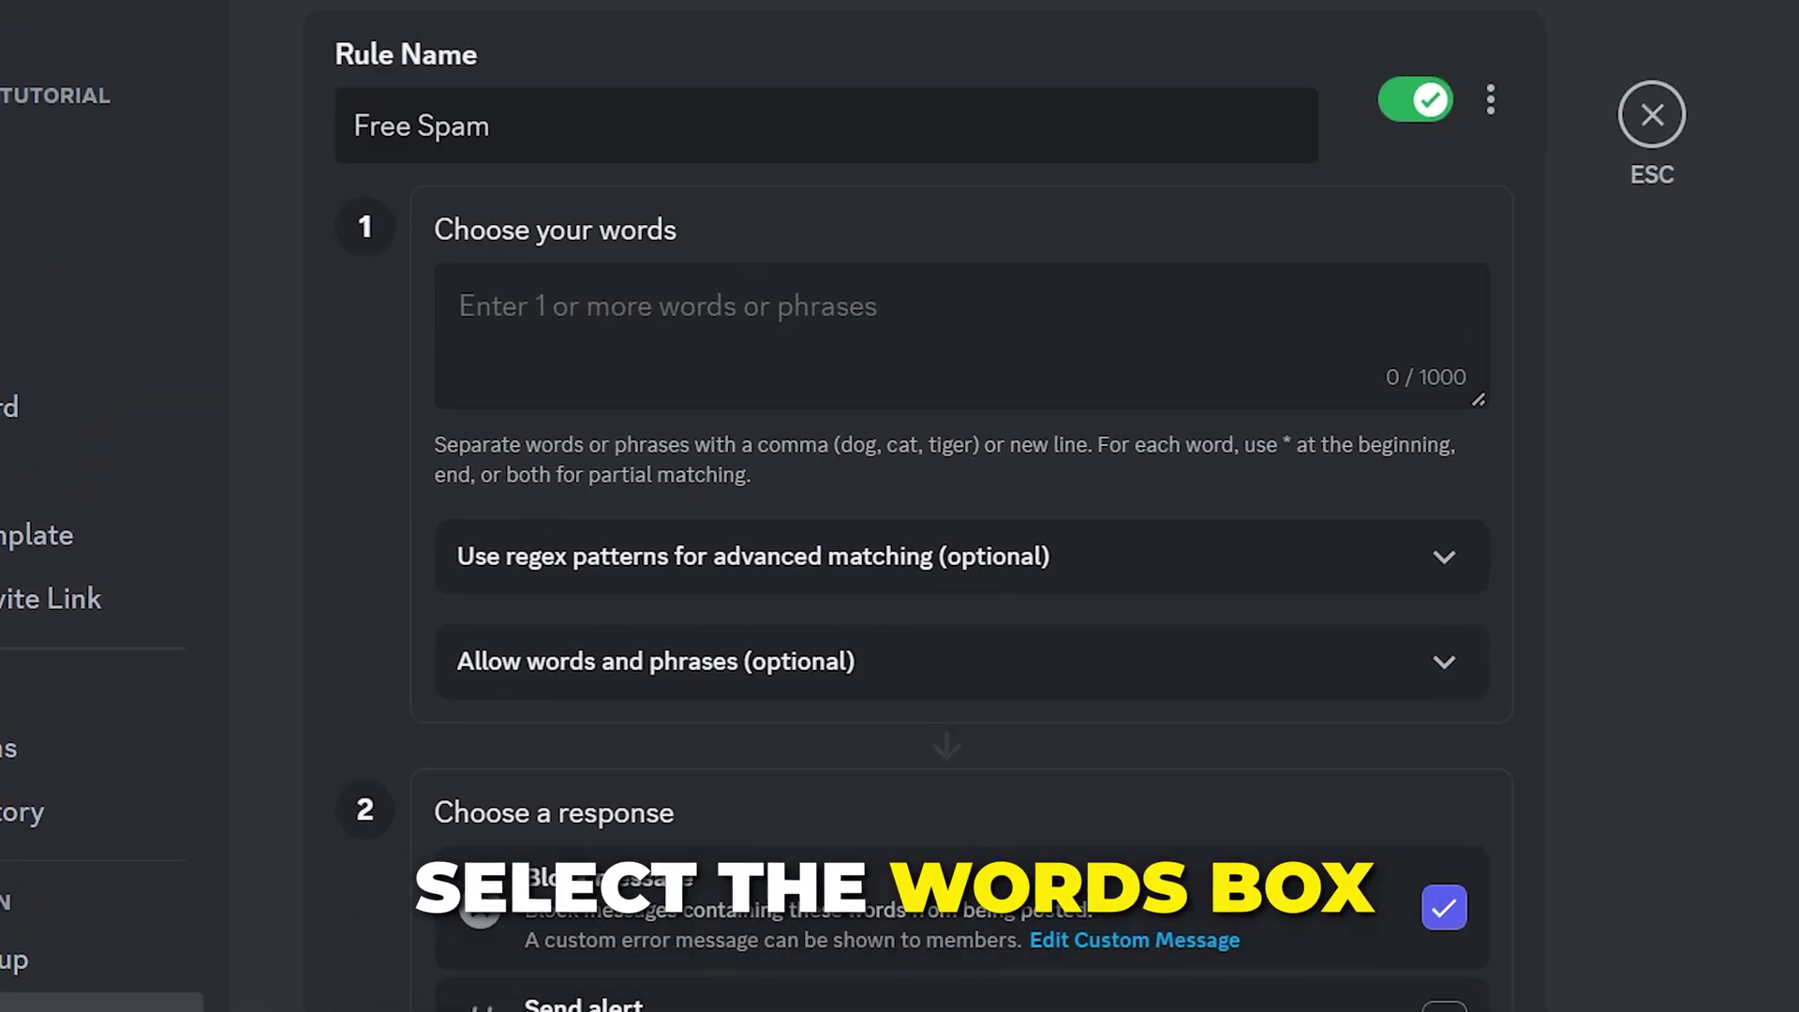
text(*Free Nitro*, *Nitro Giveaway*)
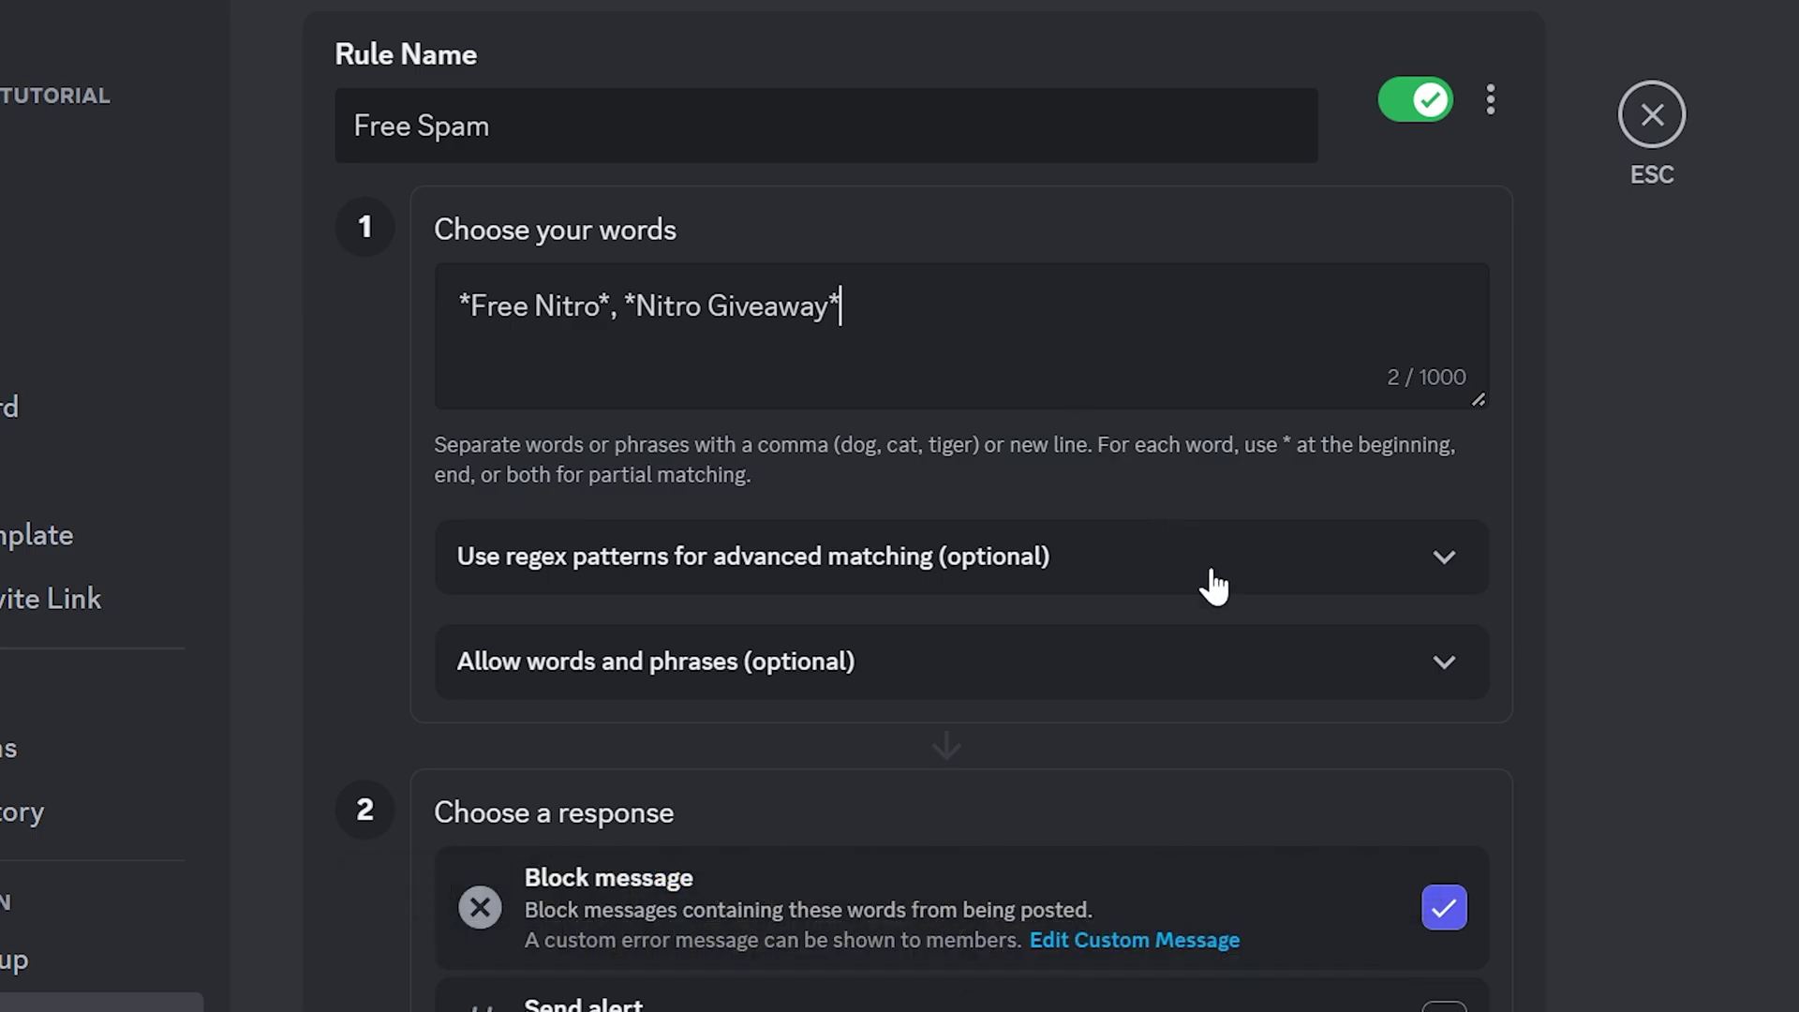
Give the Free Spam rule a custom spam/scam block message
click(1140, 940)
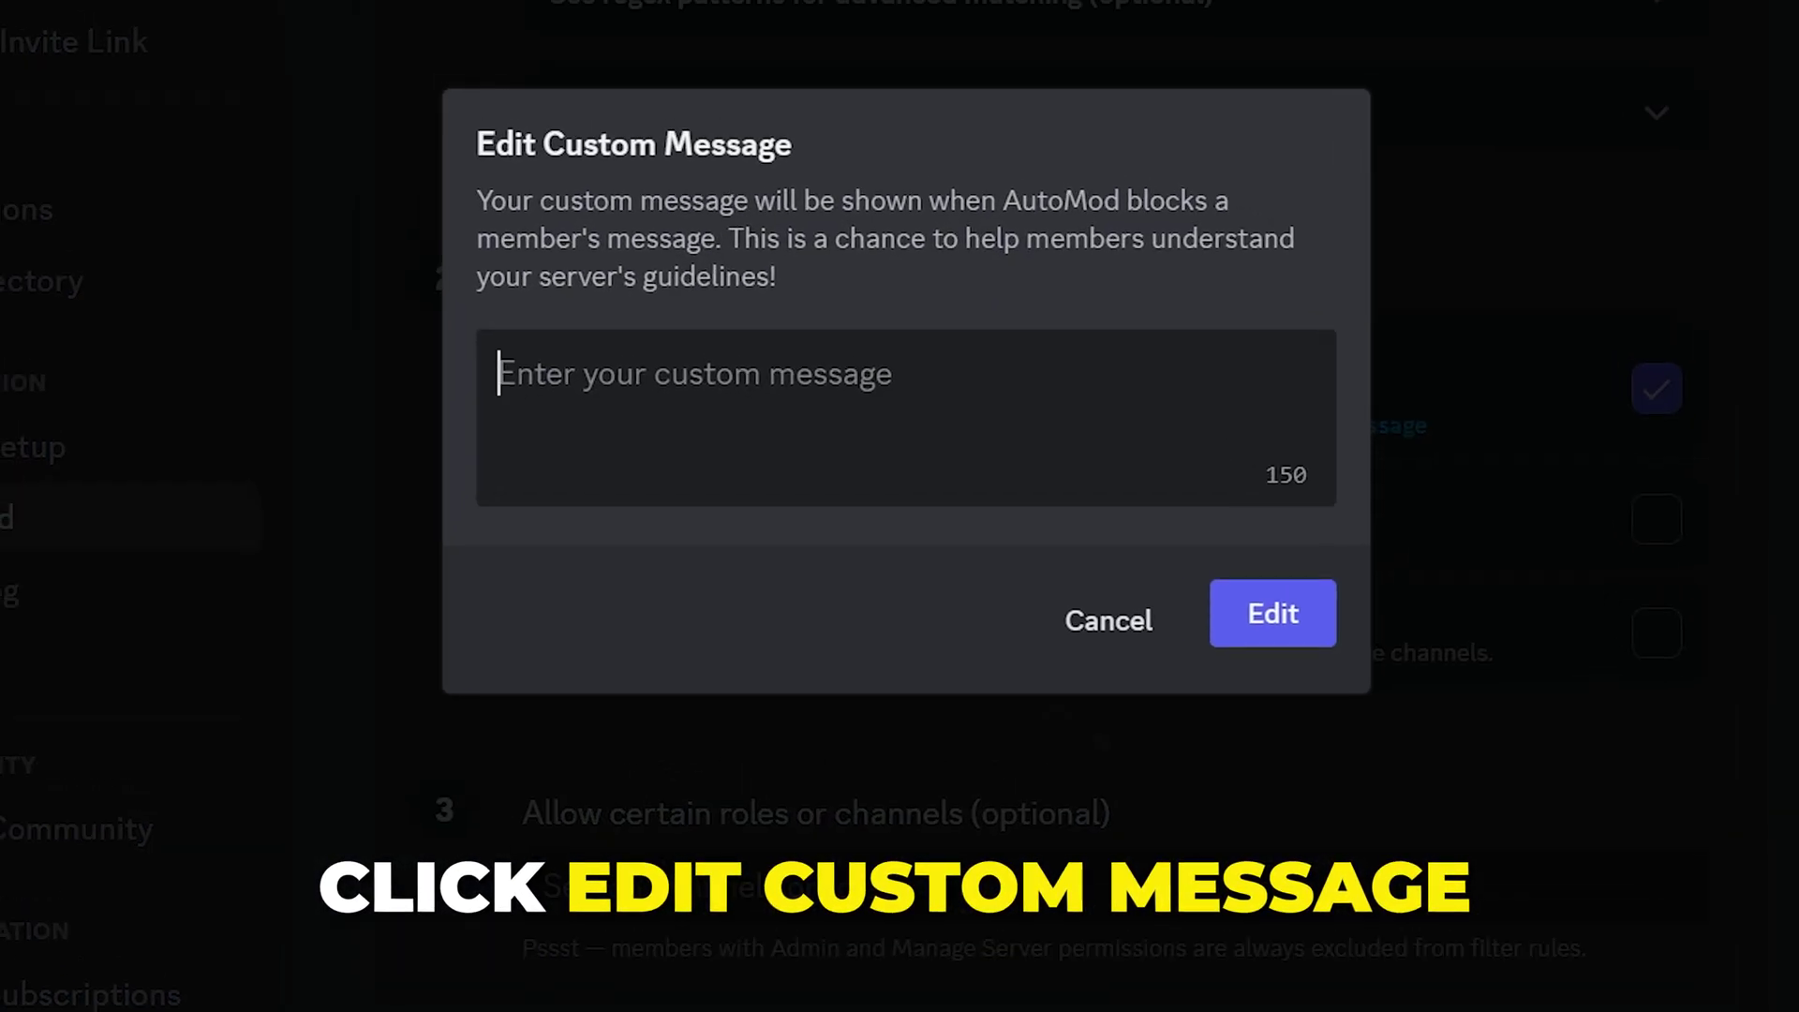
text(Your message has been blocked for suspected spam or scam content. You have been timed out while staff review your message.)
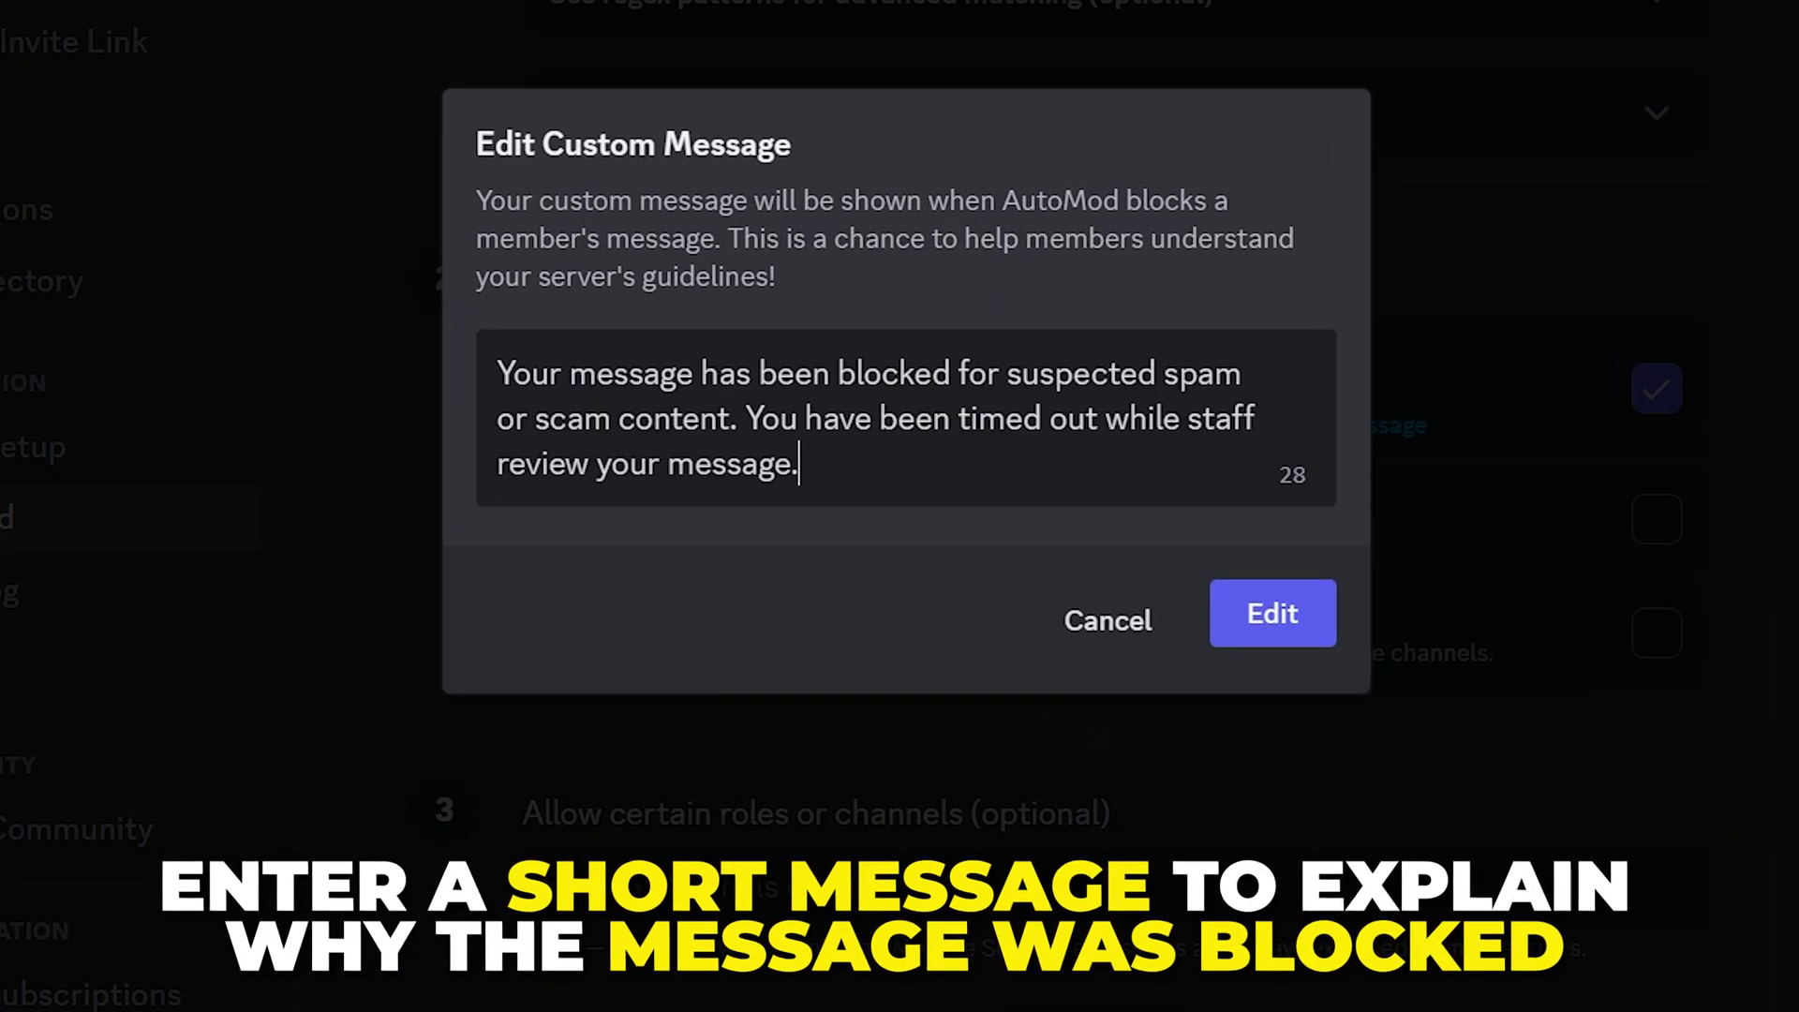
click(1276, 618)
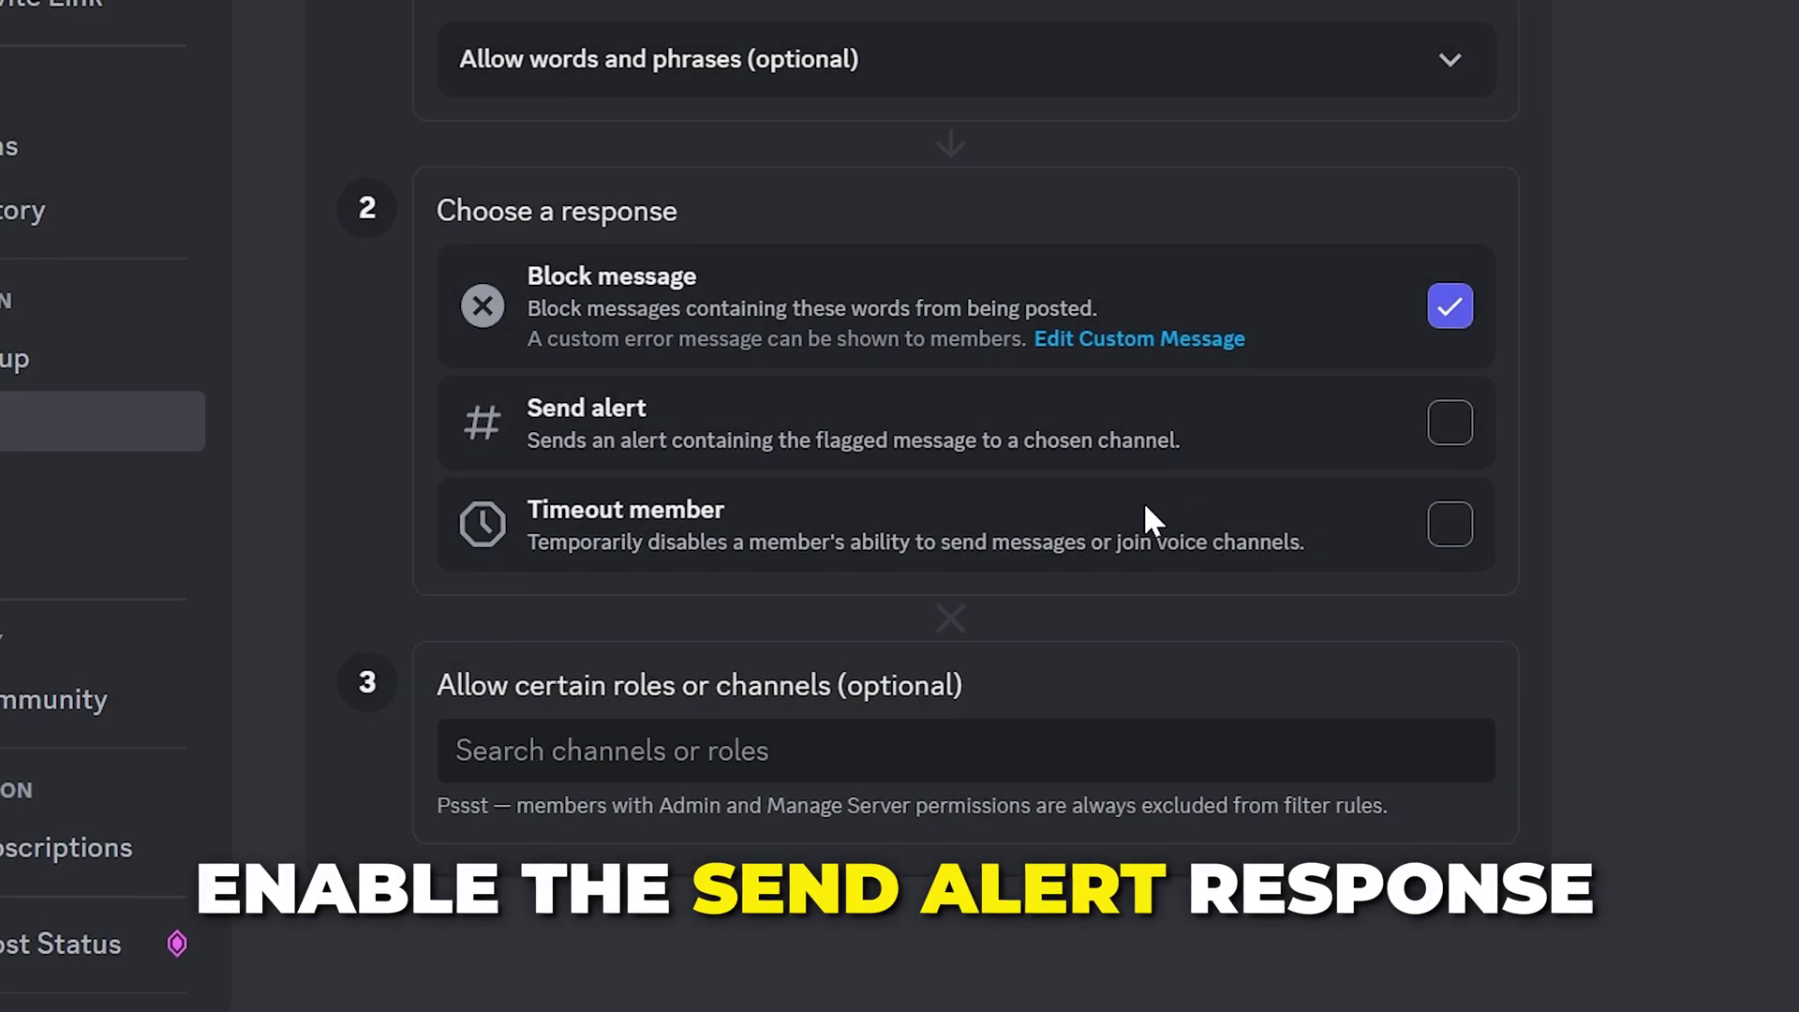
Turn on alerts for the Free Spam rule, sent to #automod-alerts
click(1657, 518)
click(863, 397)
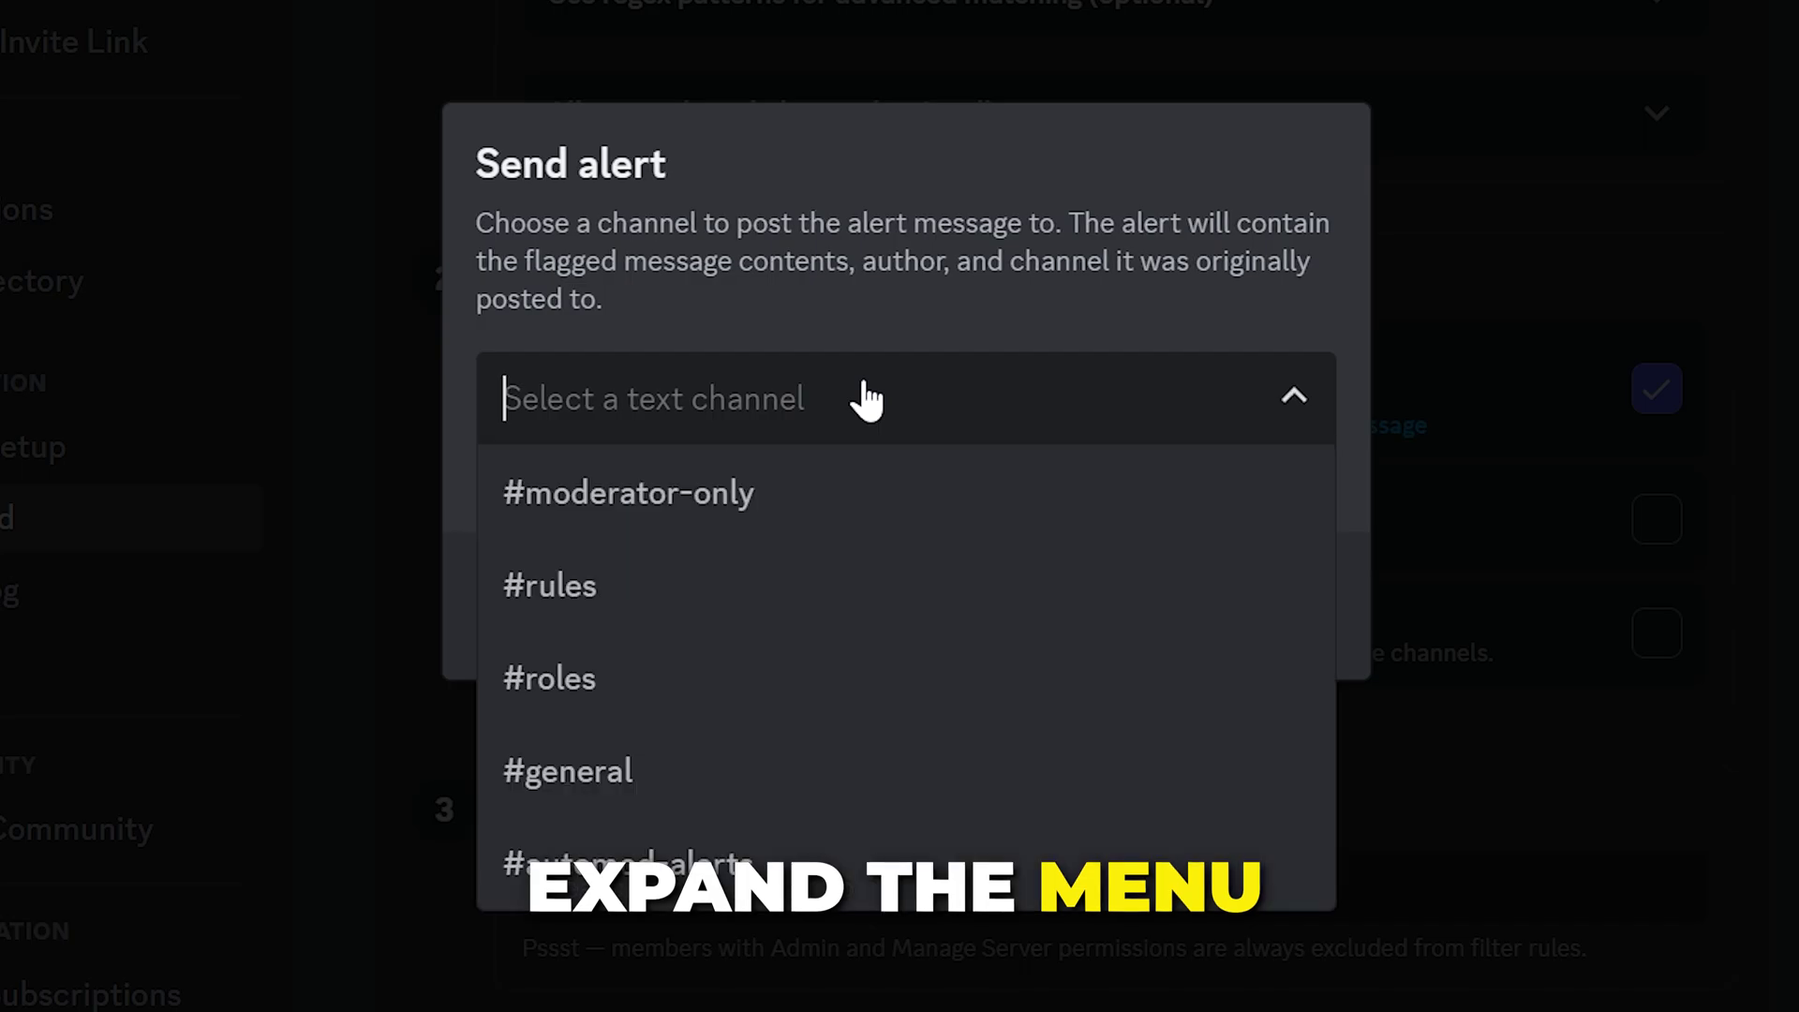
click(945, 858)
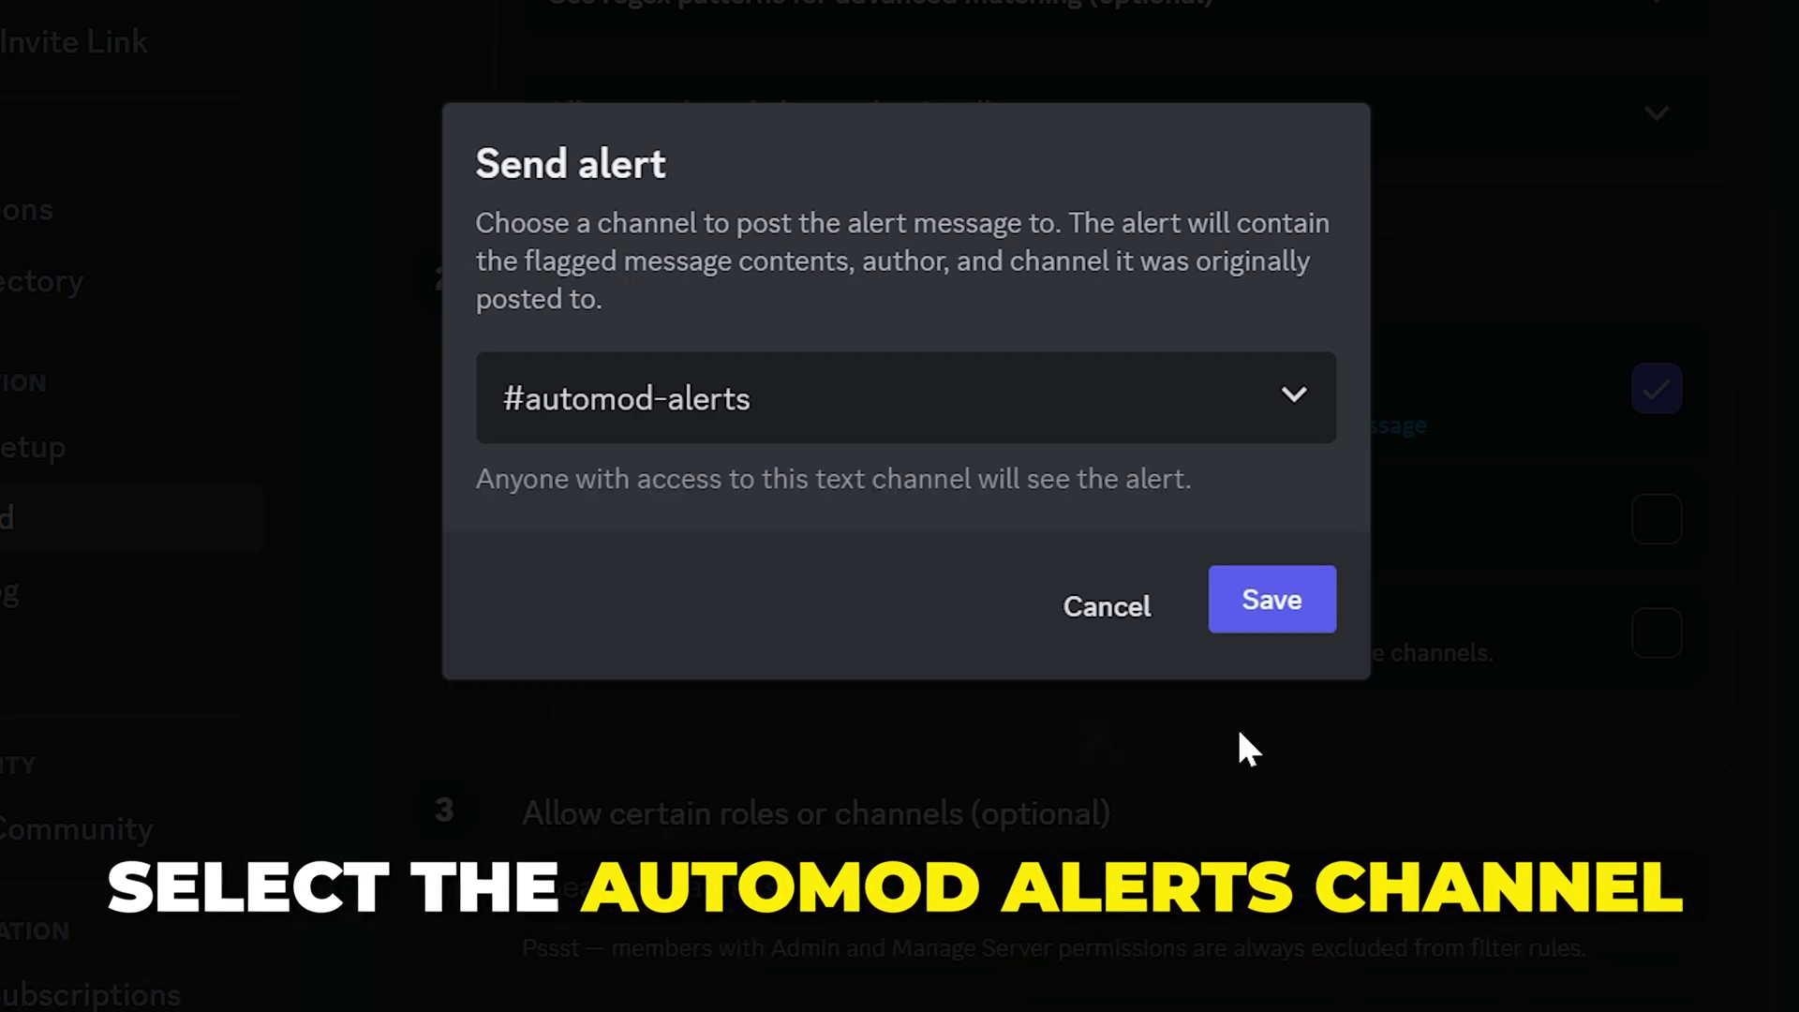
click(1273, 607)
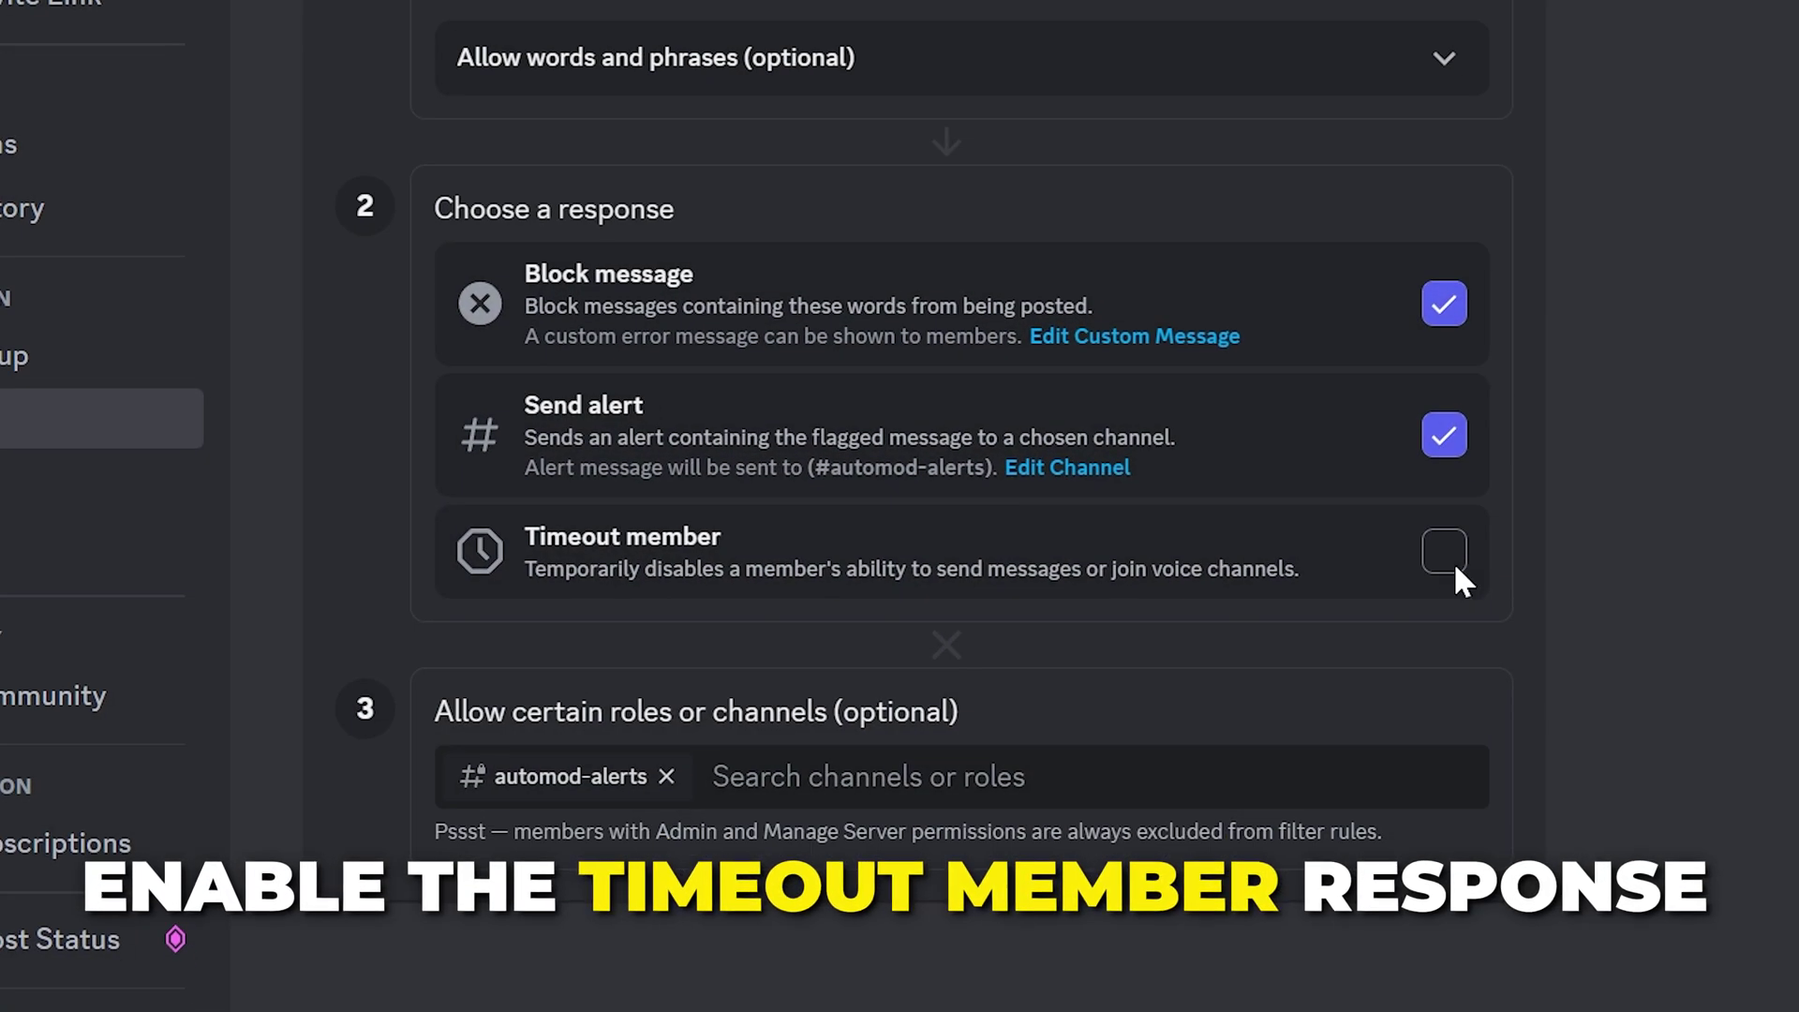
Time out offending members for 10 mins
click(1450, 562)
click(903, 418)
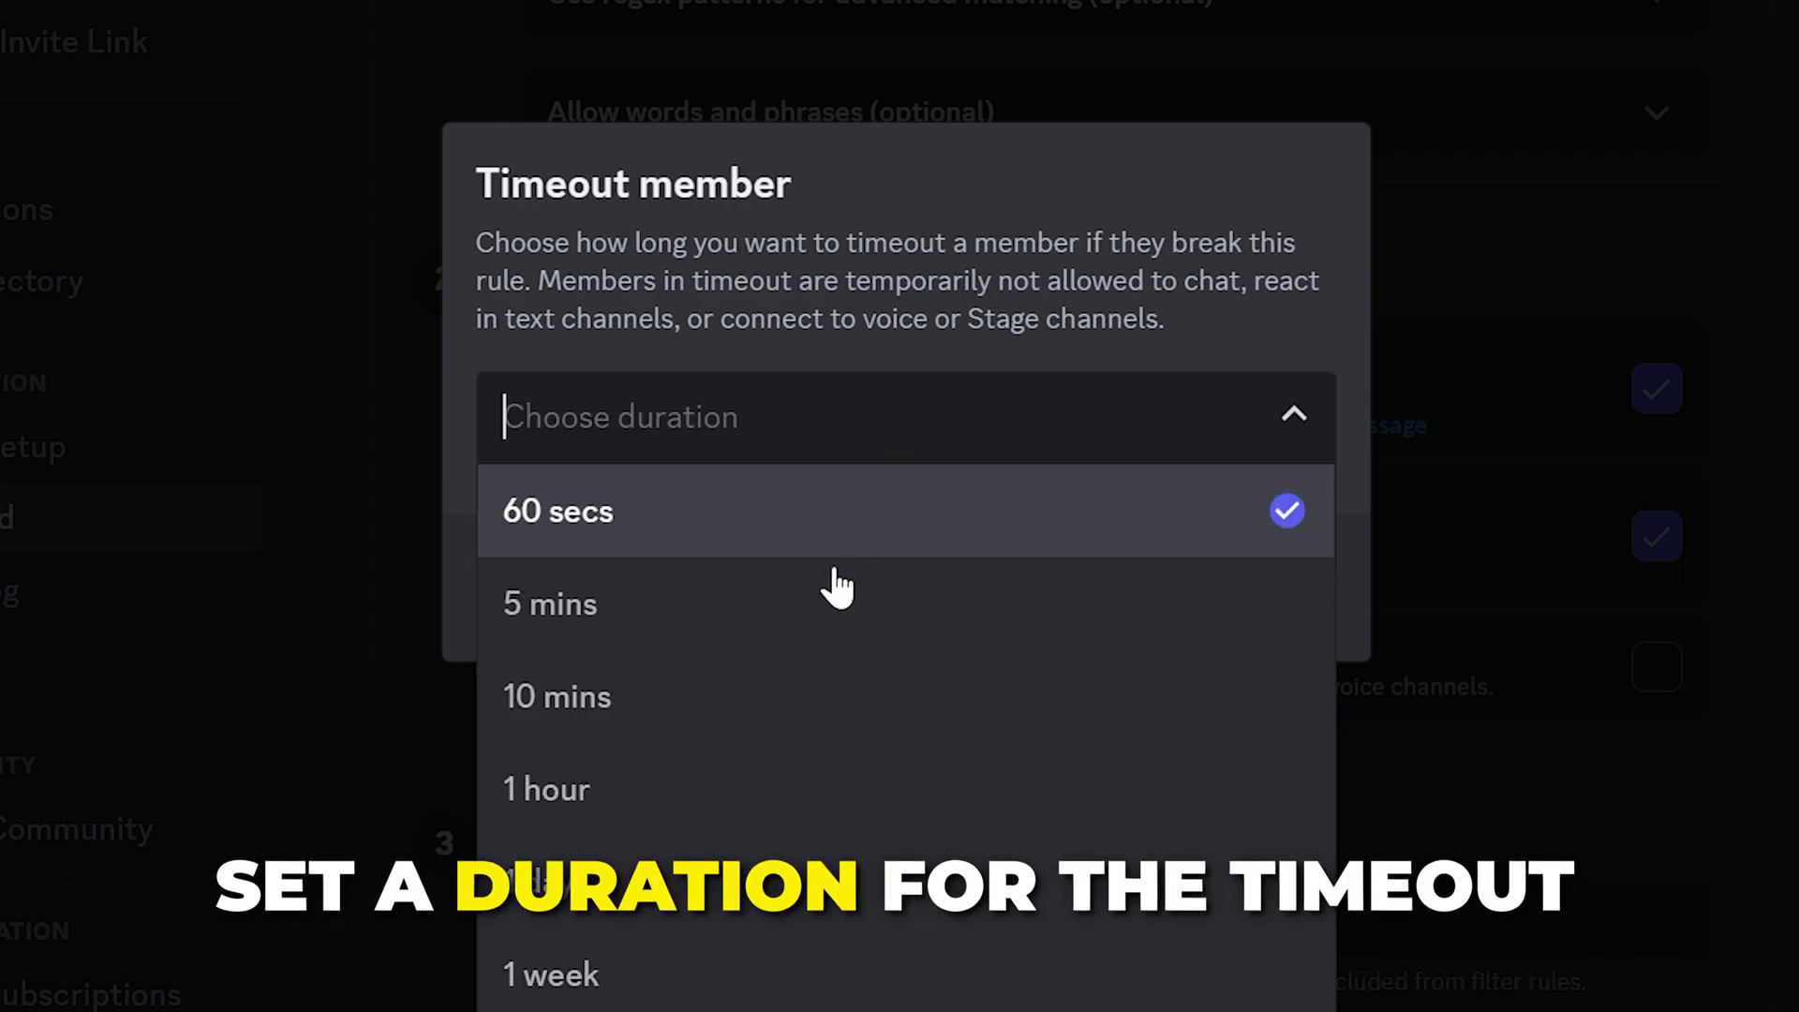
click(752, 713)
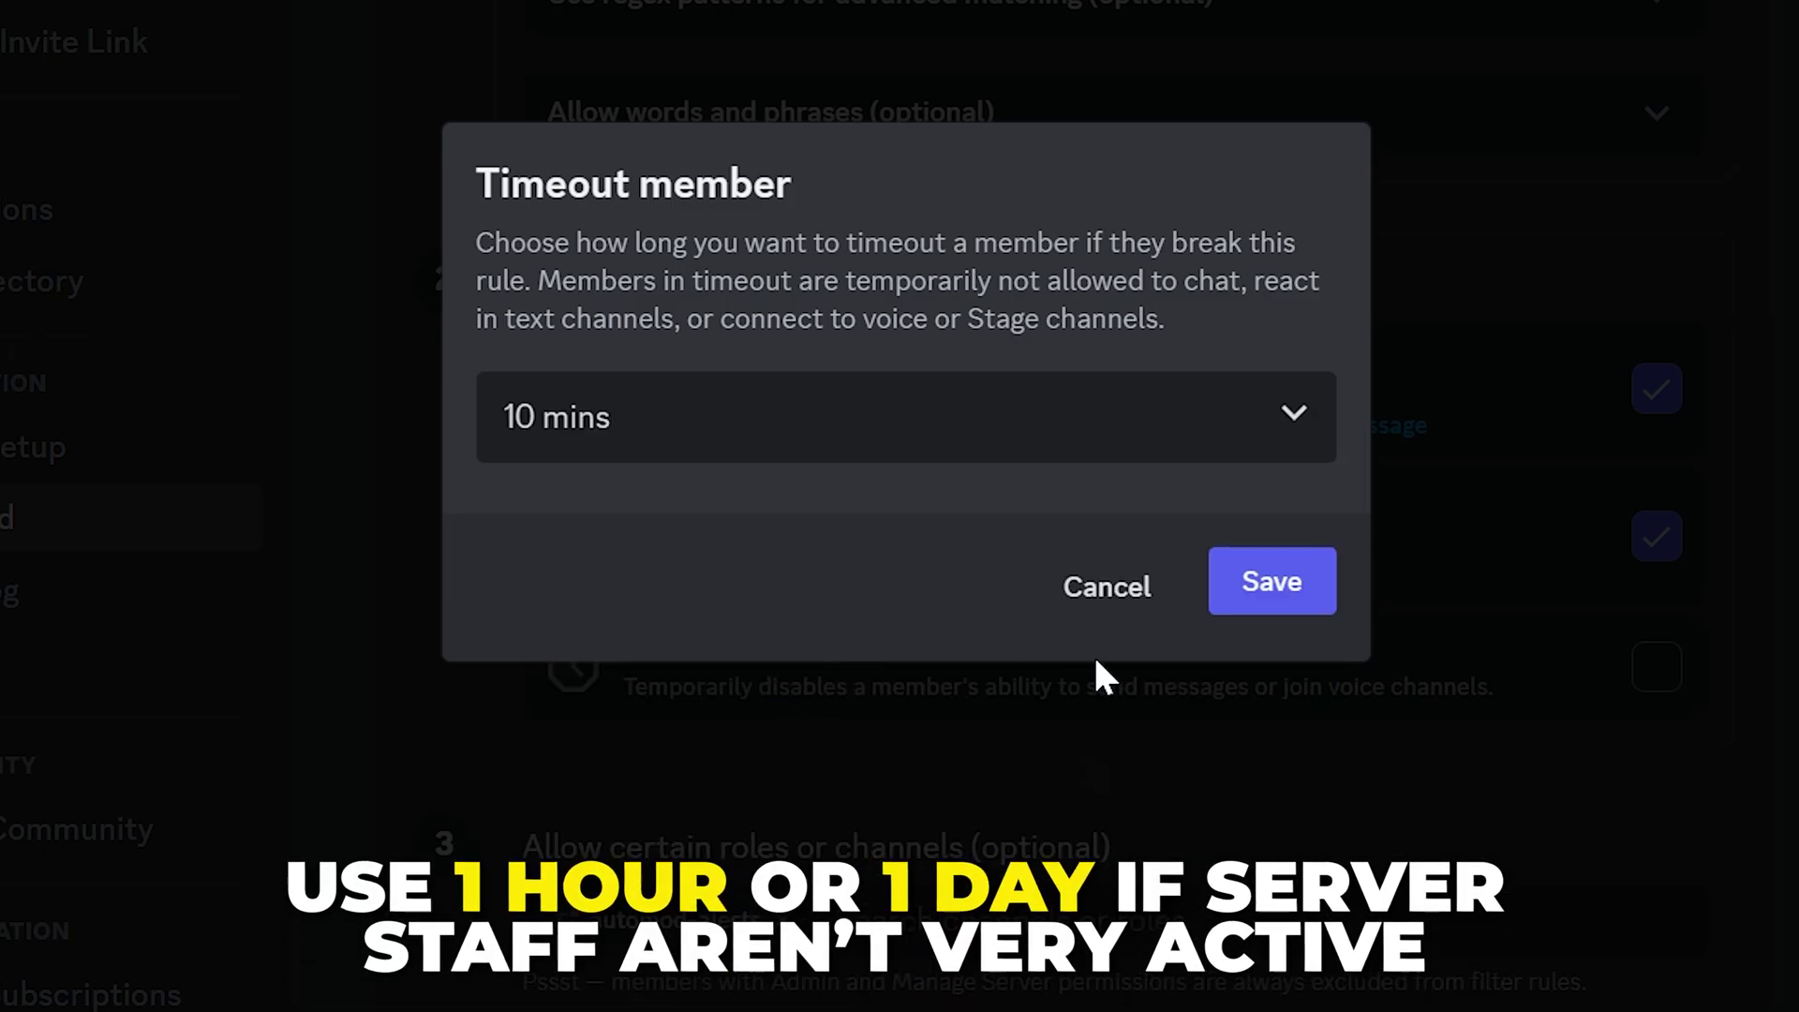
click(1272, 591)
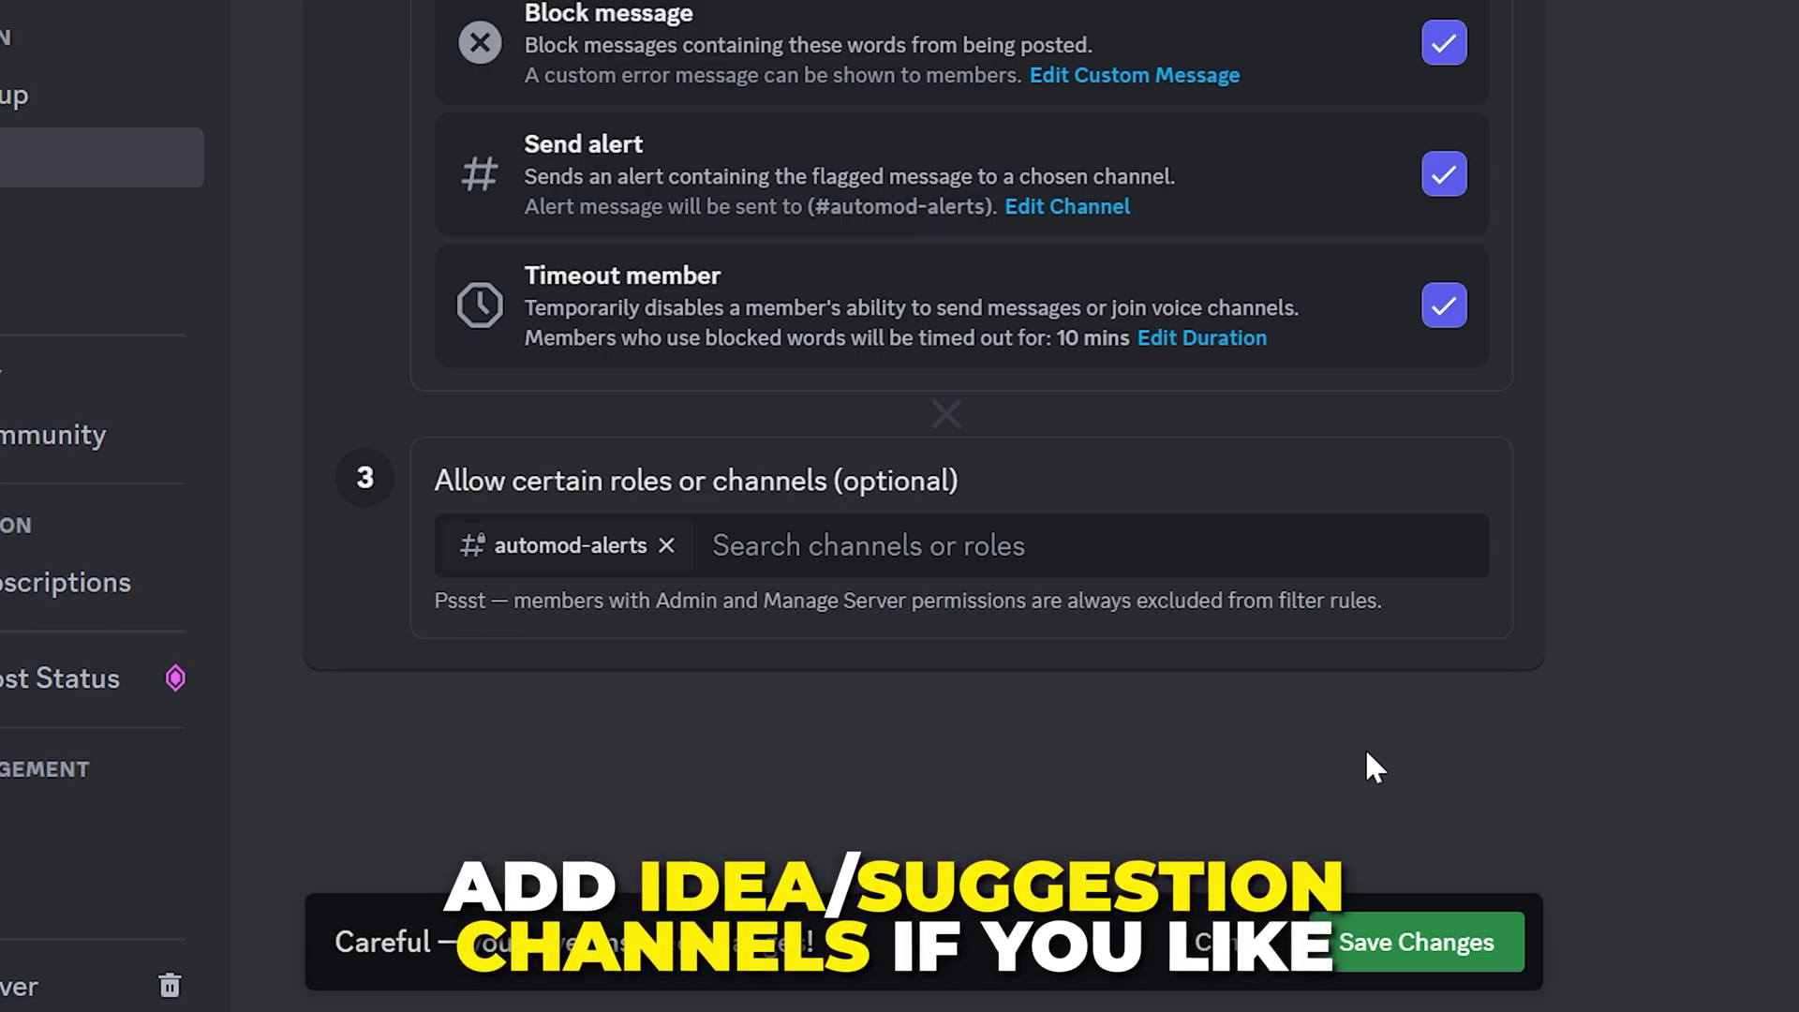
Save Free Spam, then create a custom words rule named Invites blocking *discord.gg/*
click(1371, 928)
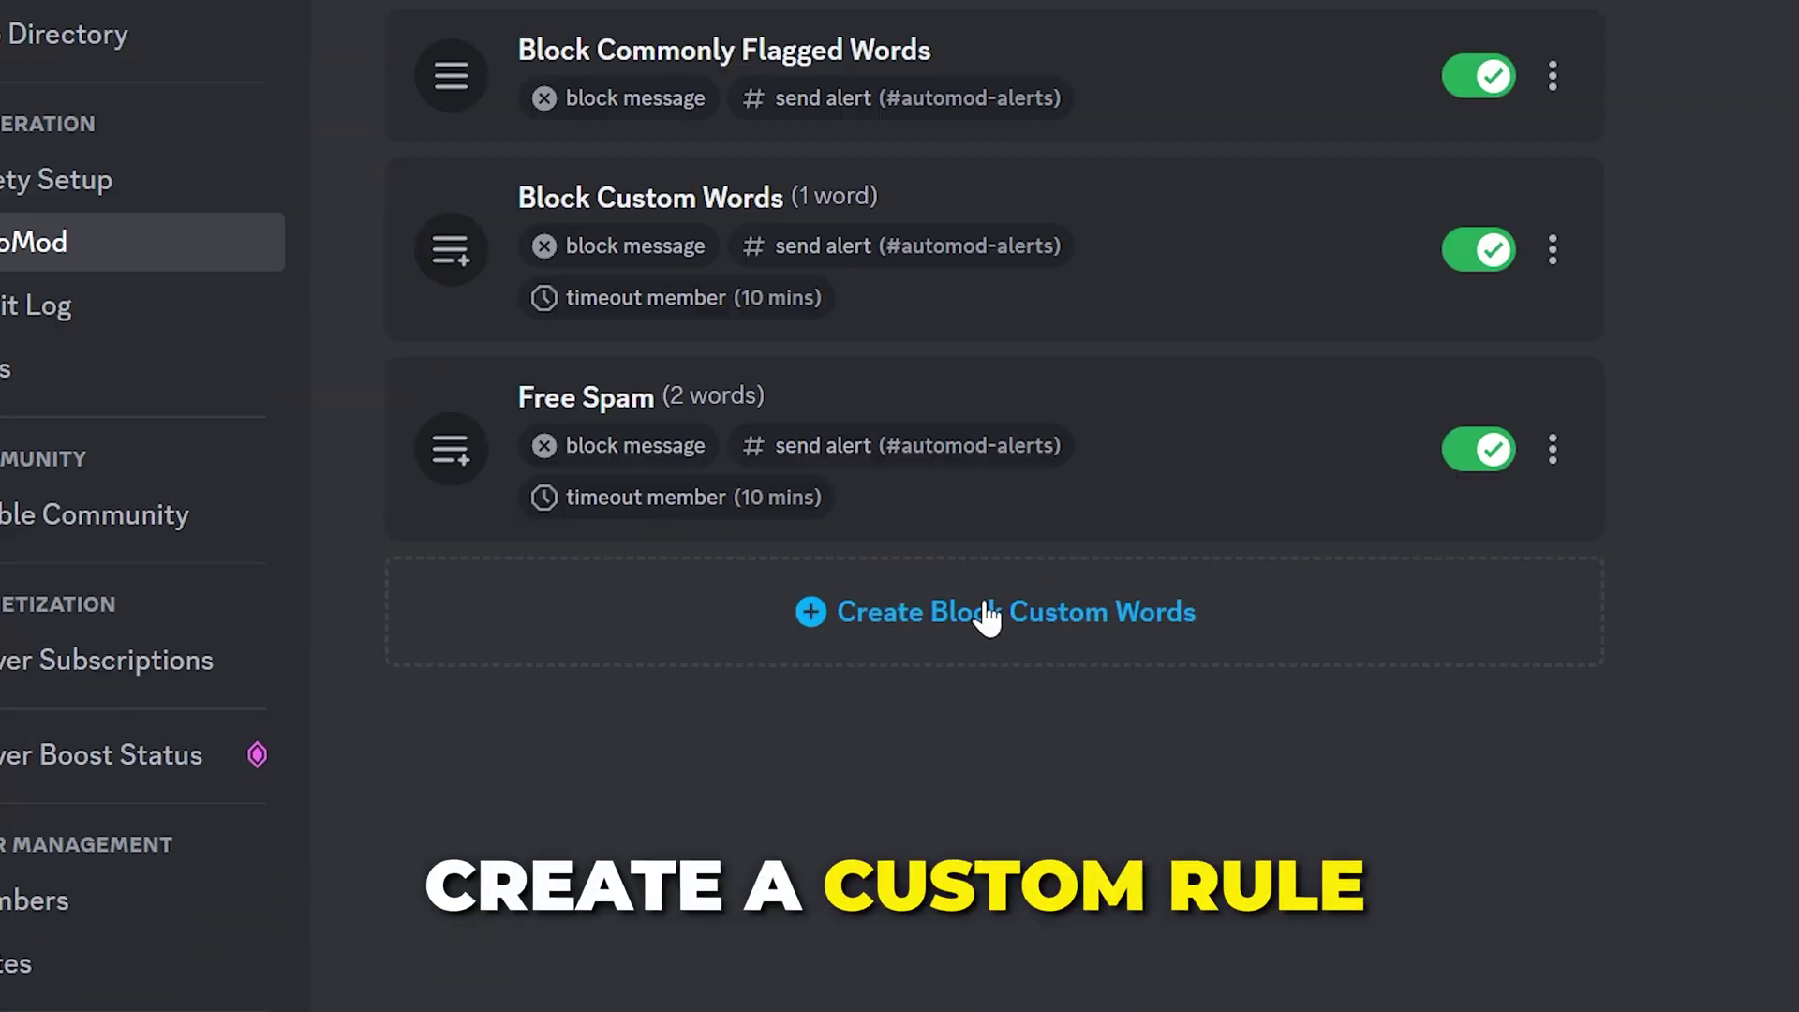
click(984, 613)
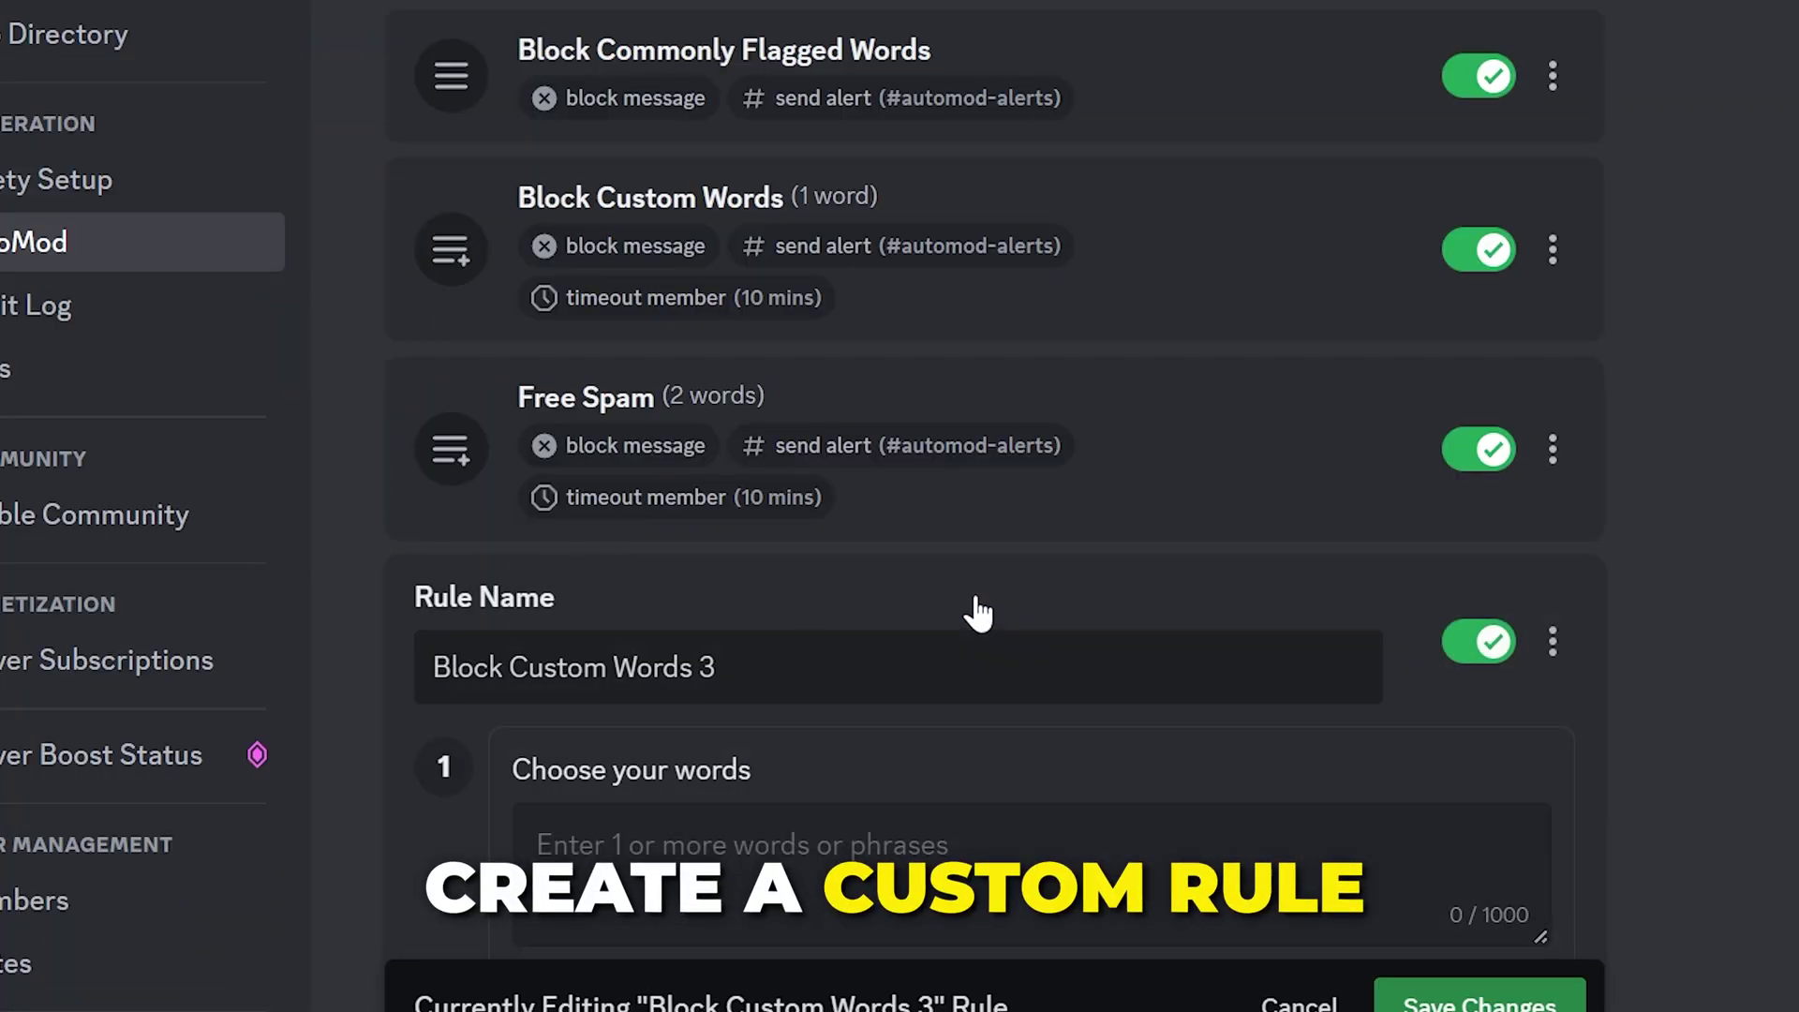
scroll(977, 613, down, 10)
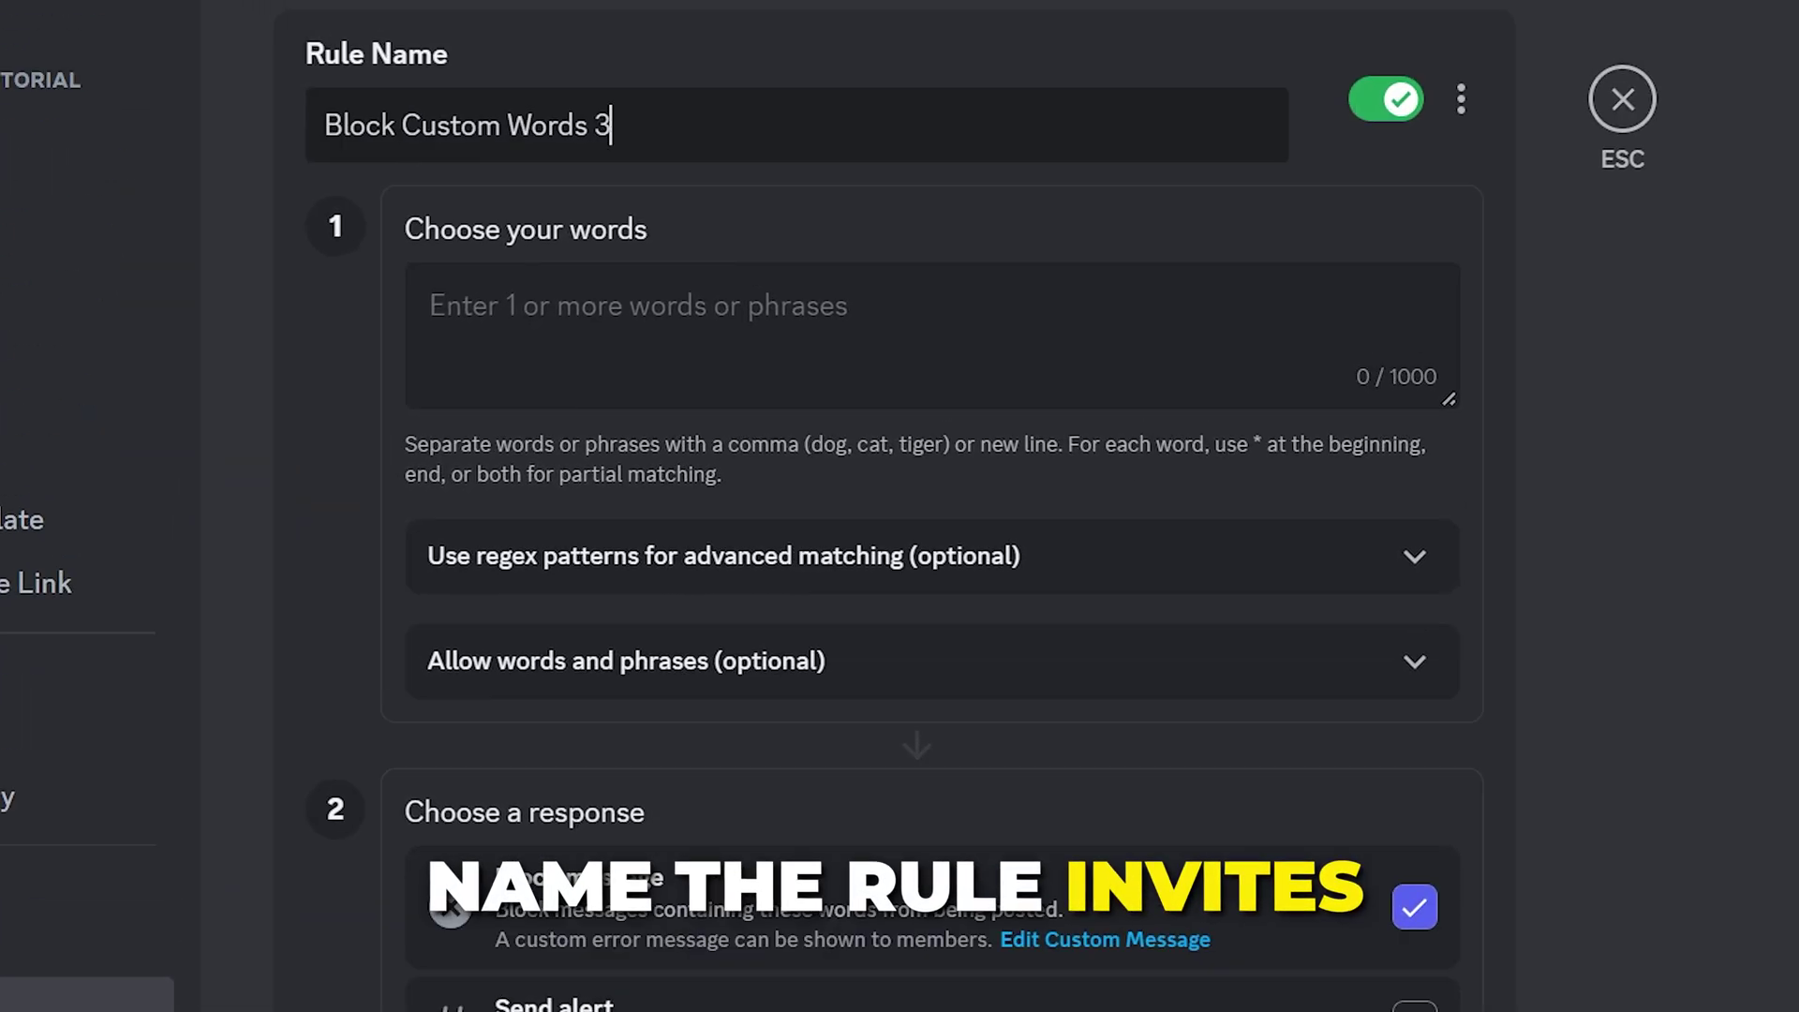
key(ctrl+a)
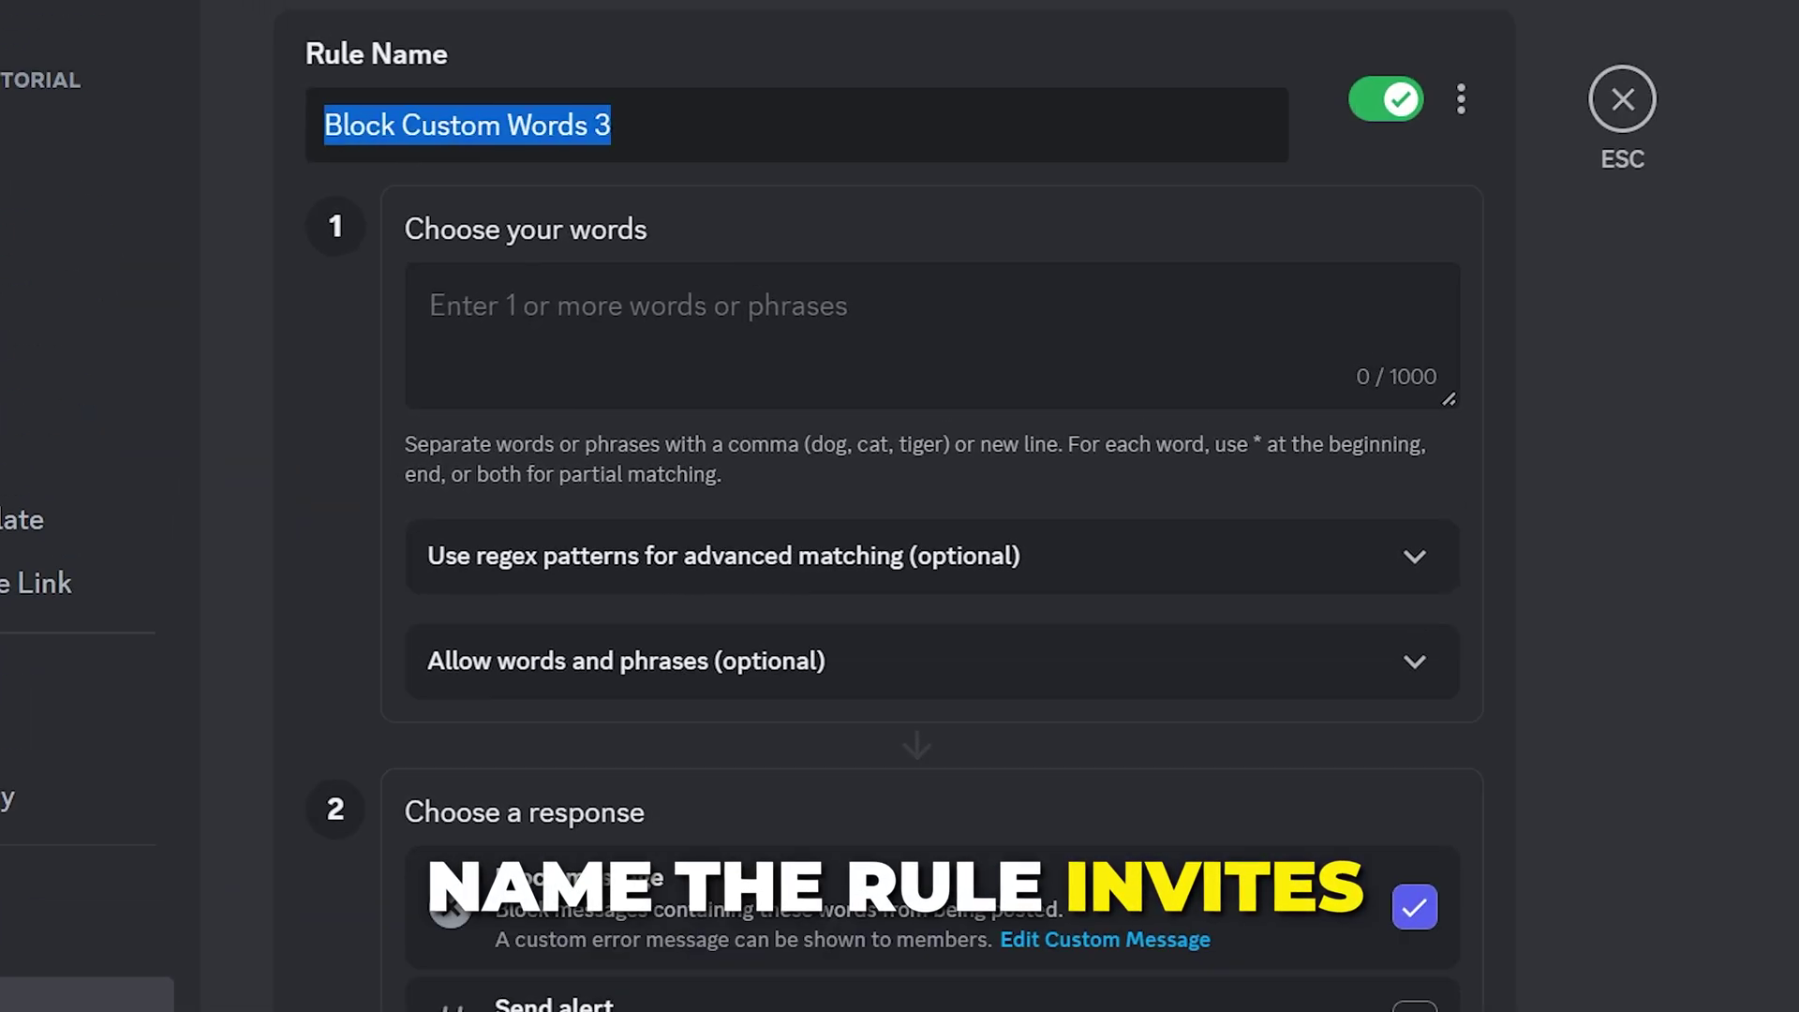
text(Invites)
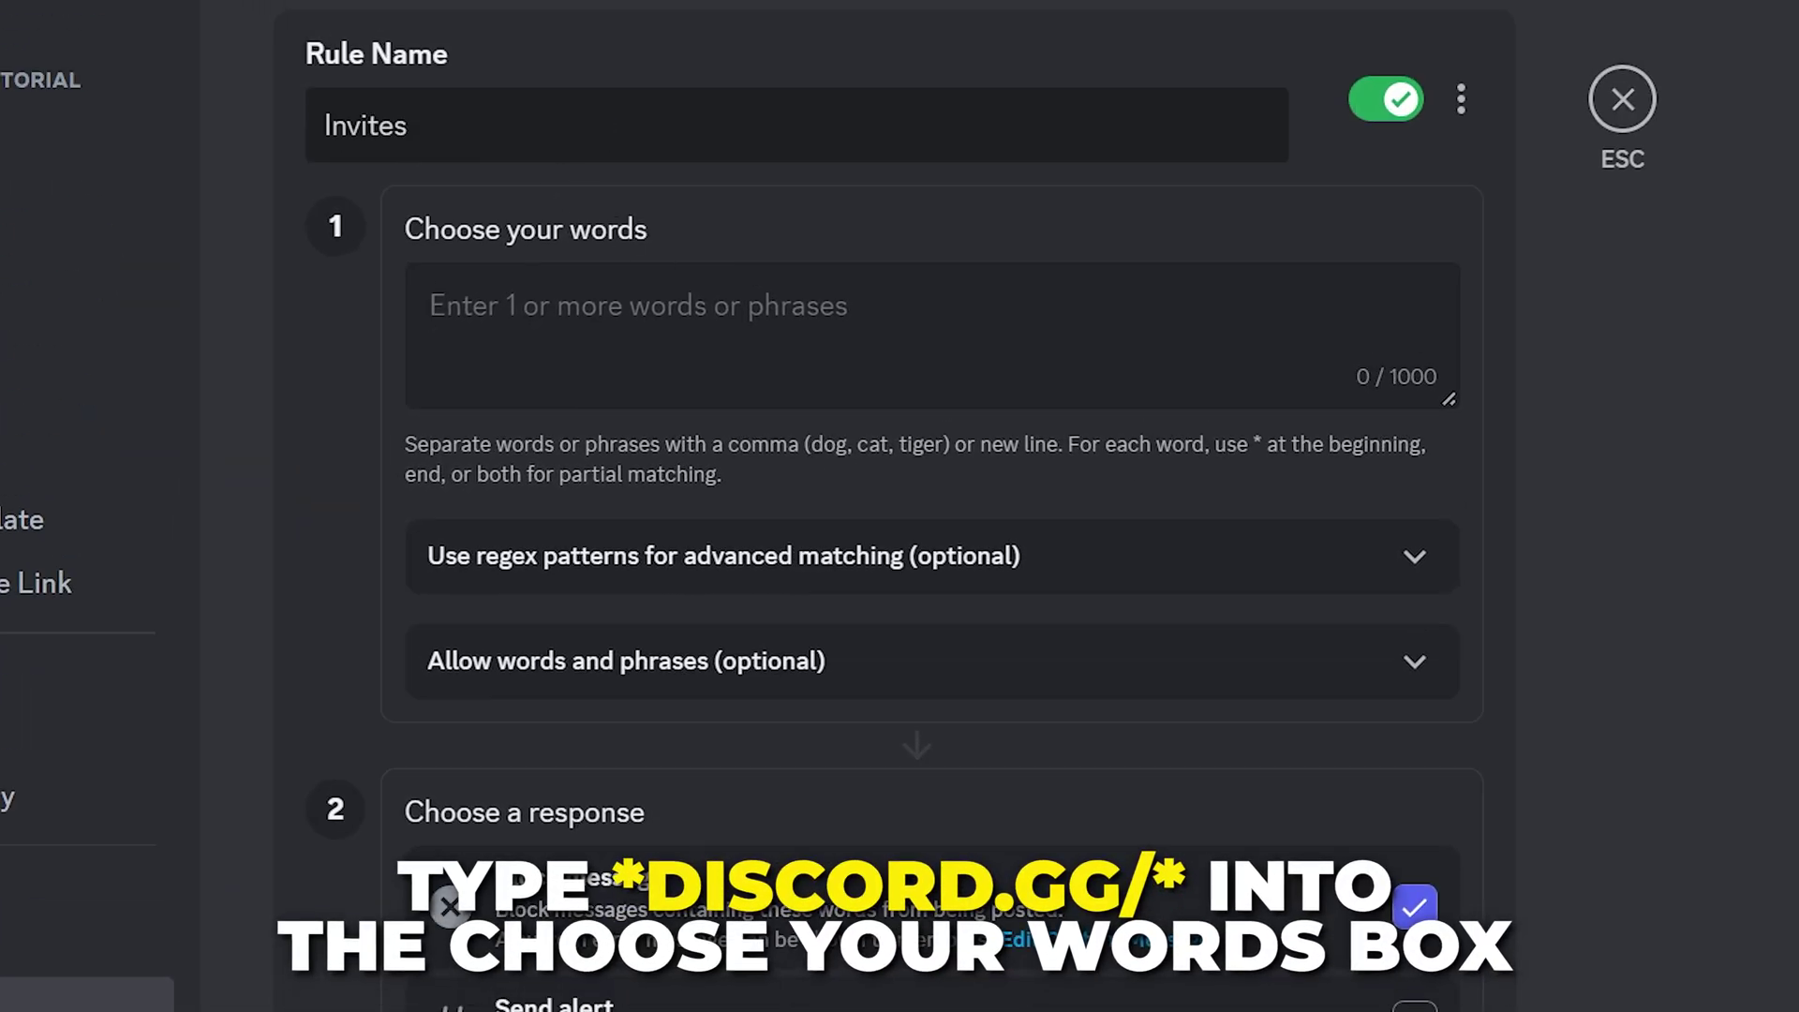
click(853, 398)
text(*discord.gg/*)
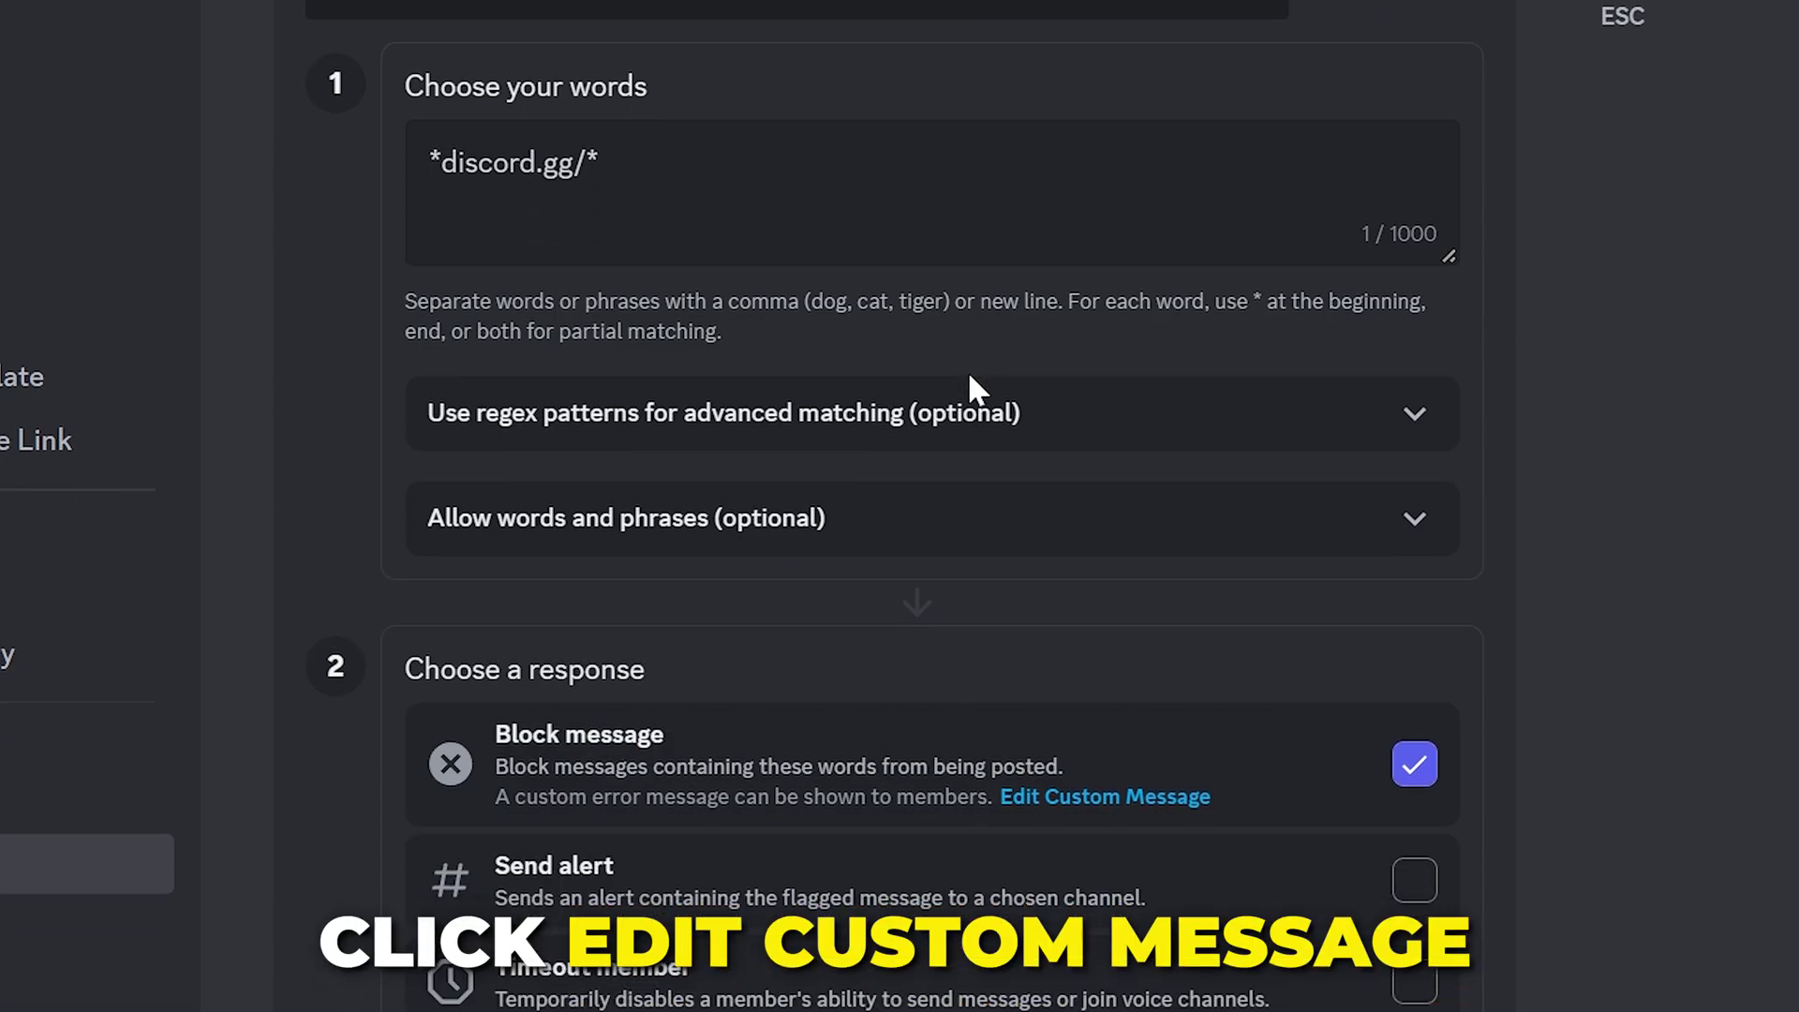
Give the Invites rule a custom message telling members not to share server invites
click(1055, 368)
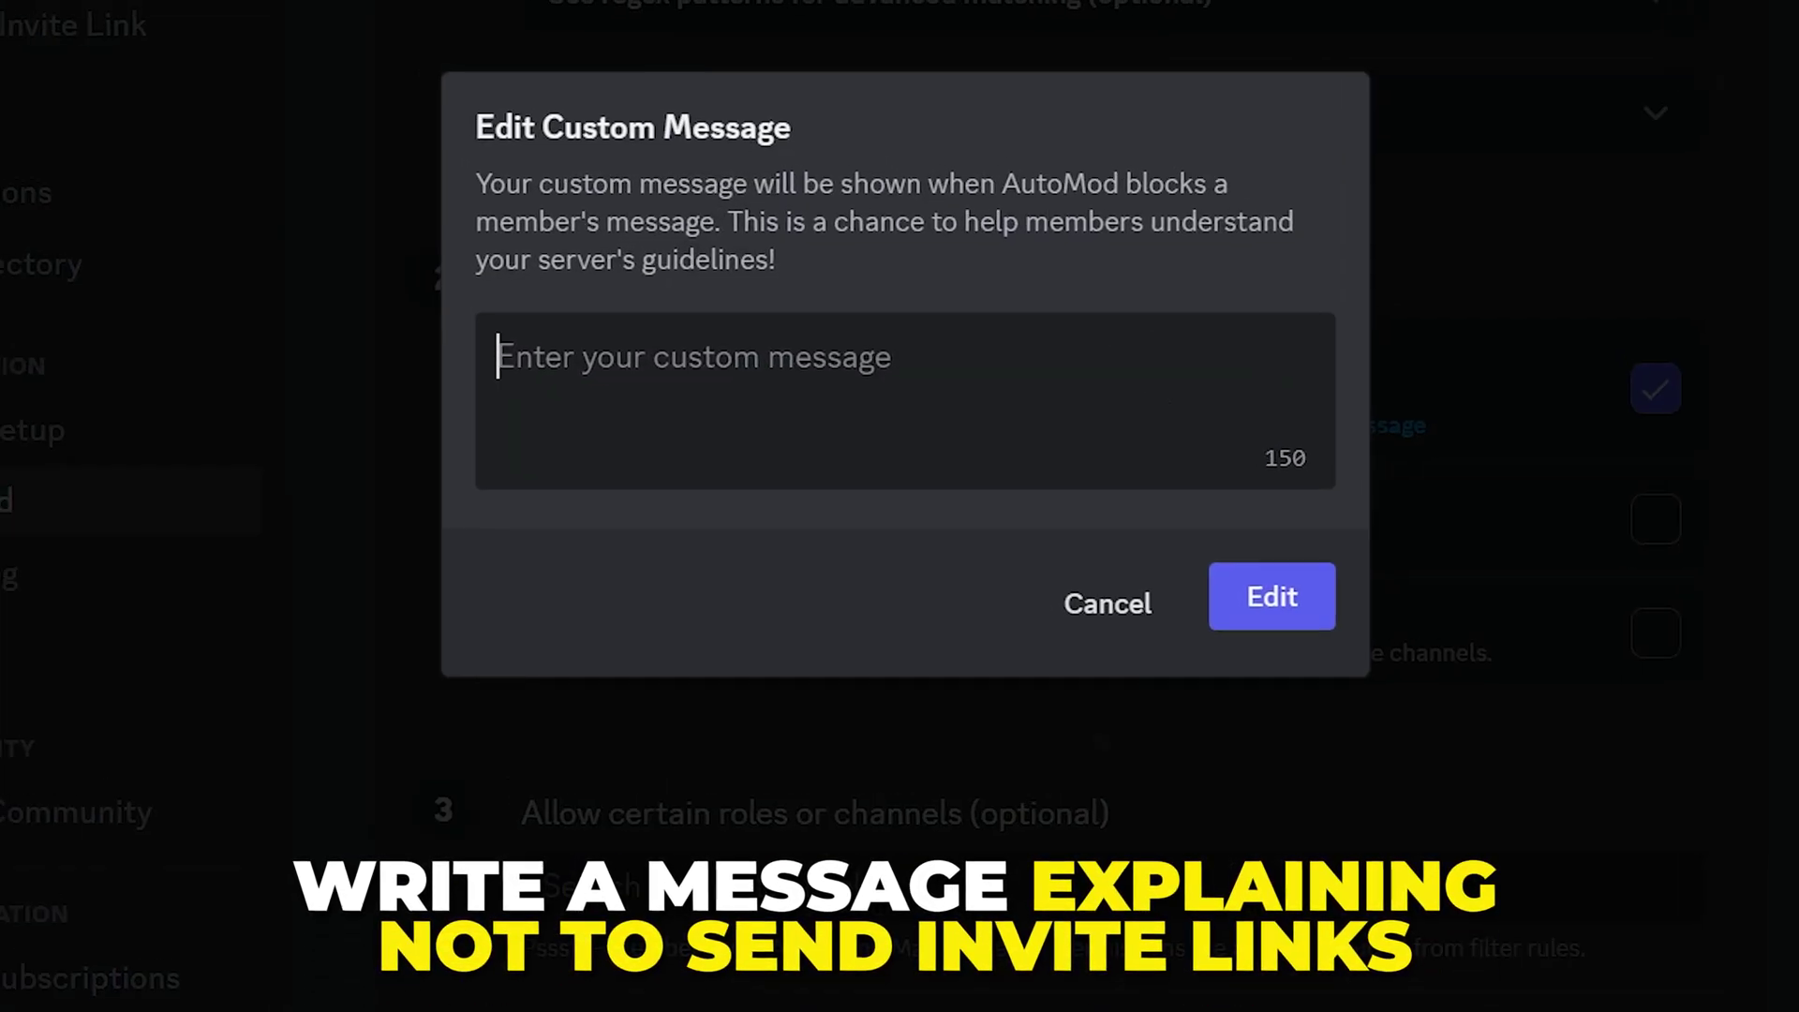
text(Please refrain from sharing server invites.)
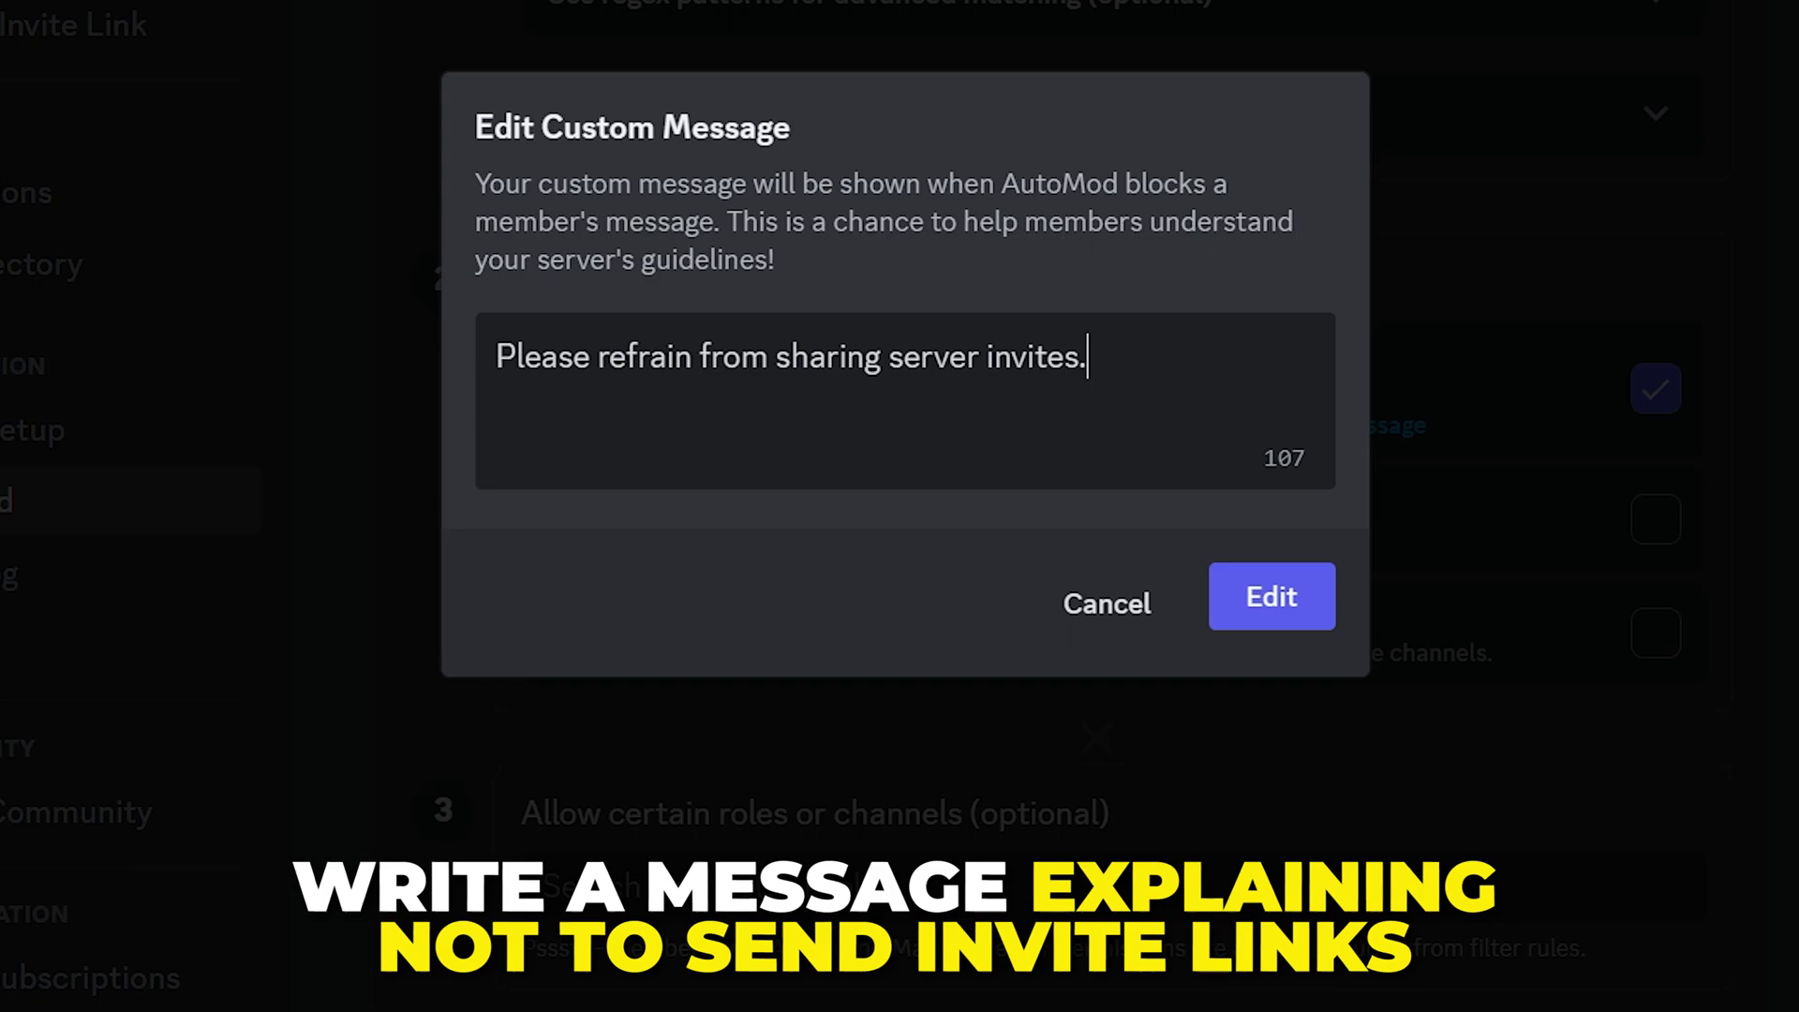
click(1274, 598)
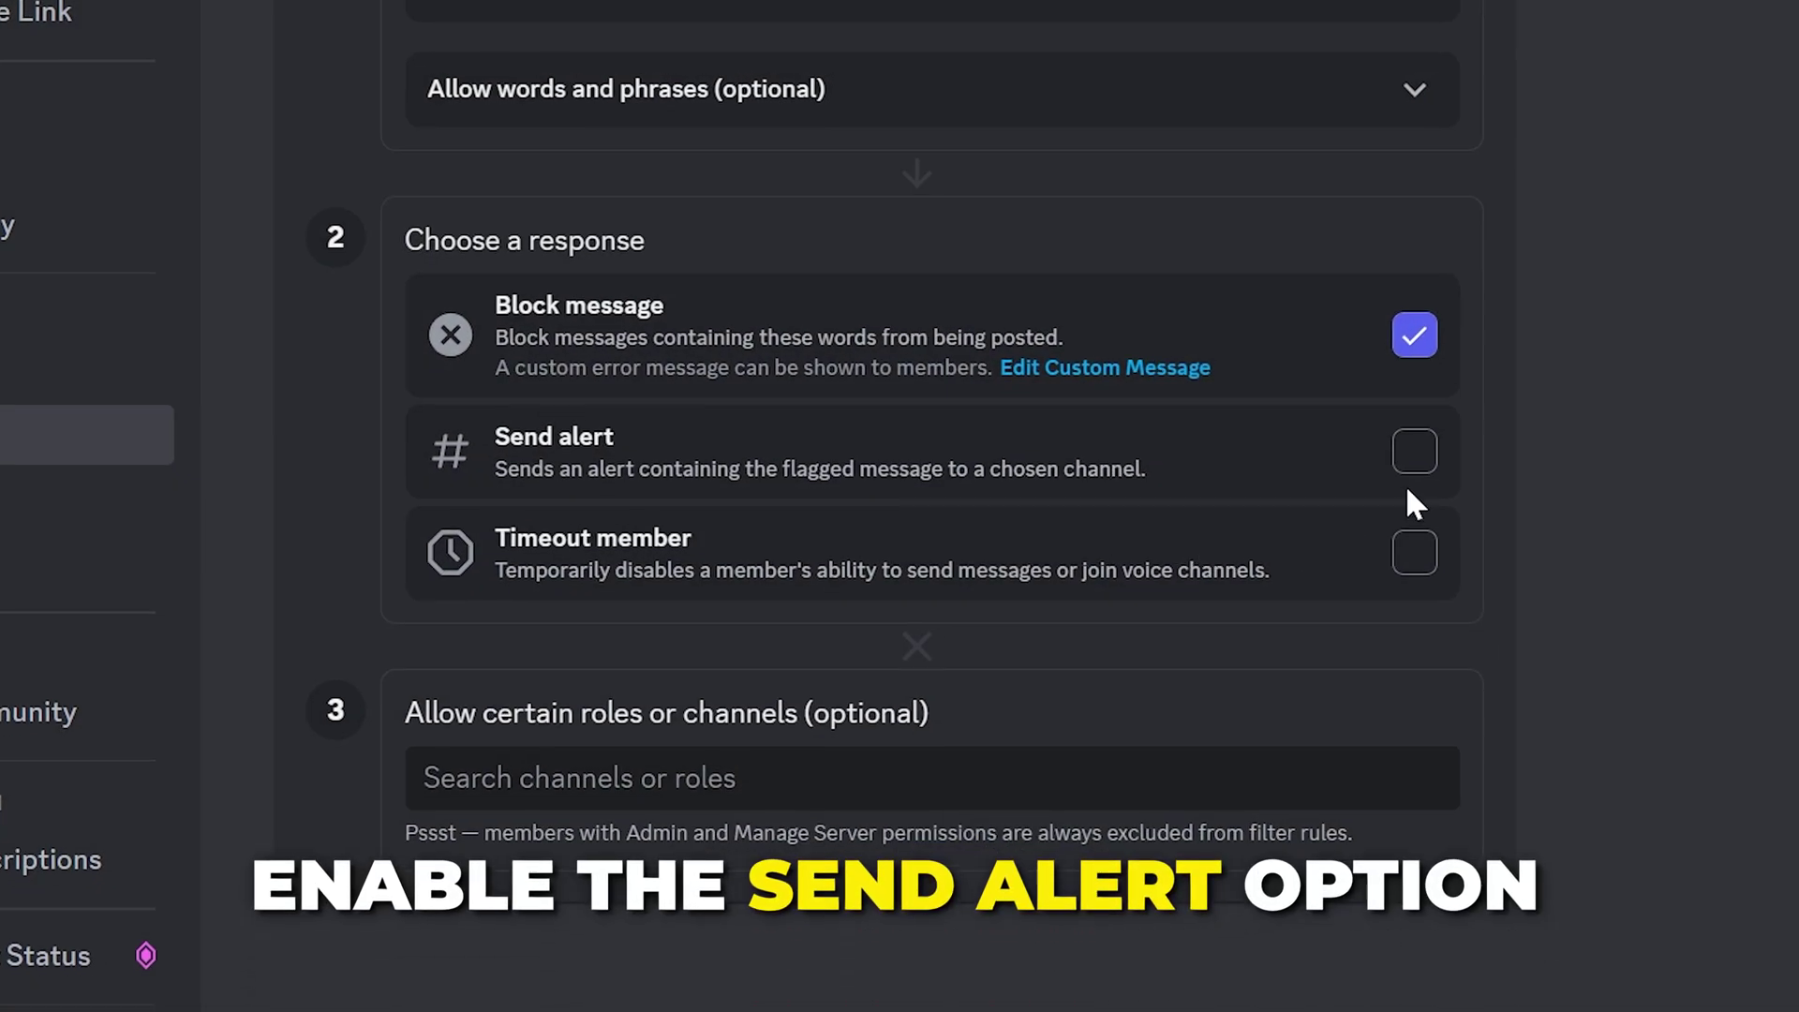
Turn on alerts for the Invites rule, sent to #automod-alerts
click(1417, 450)
click(936, 390)
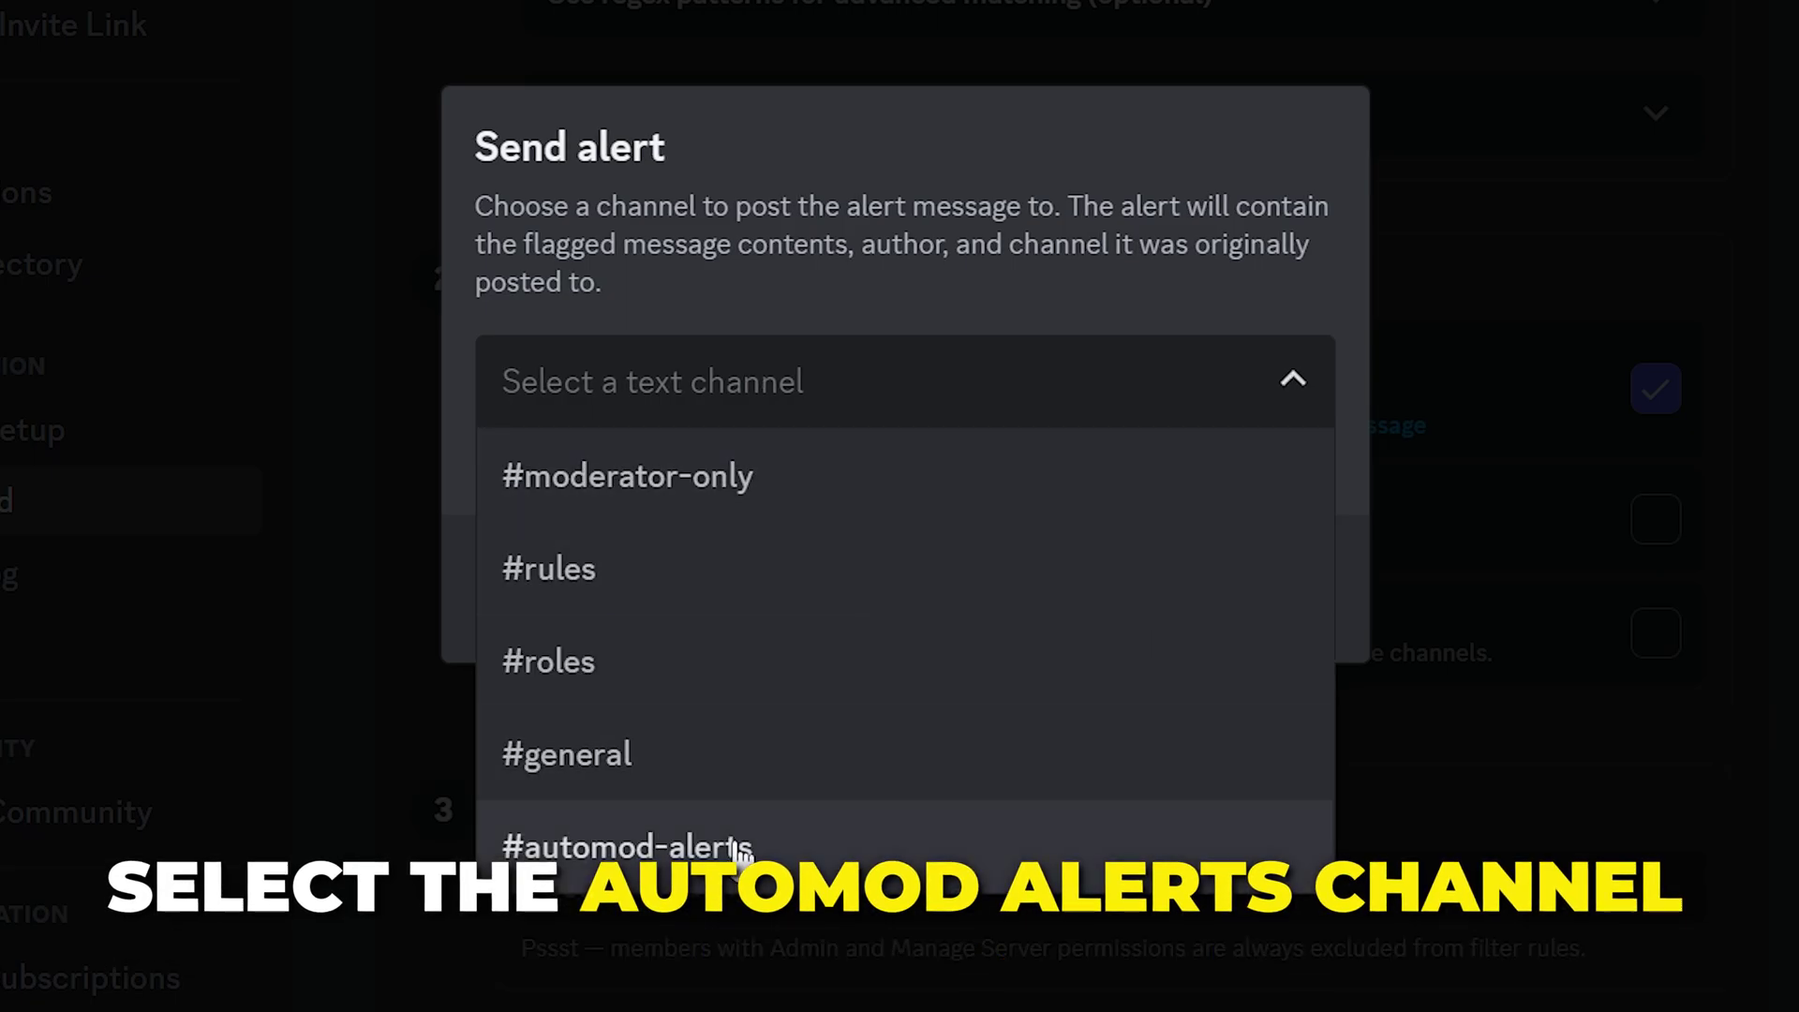
click(740, 851)
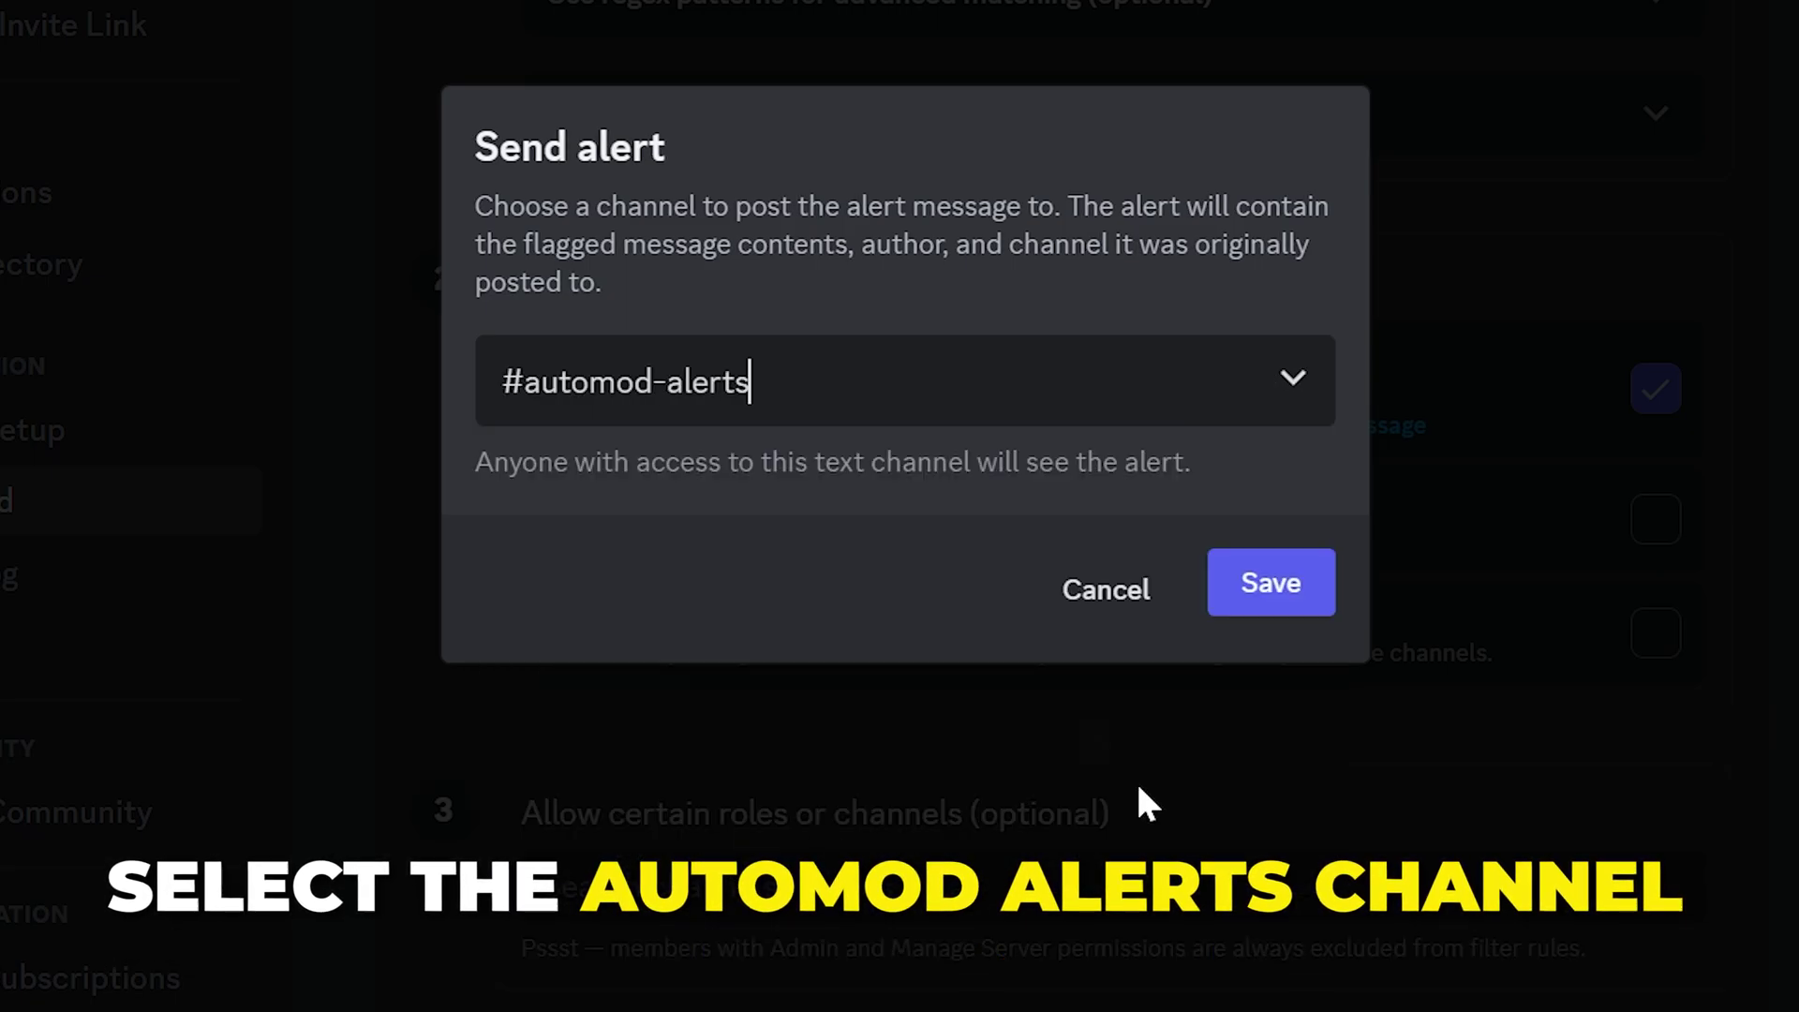
click(1274, 586)
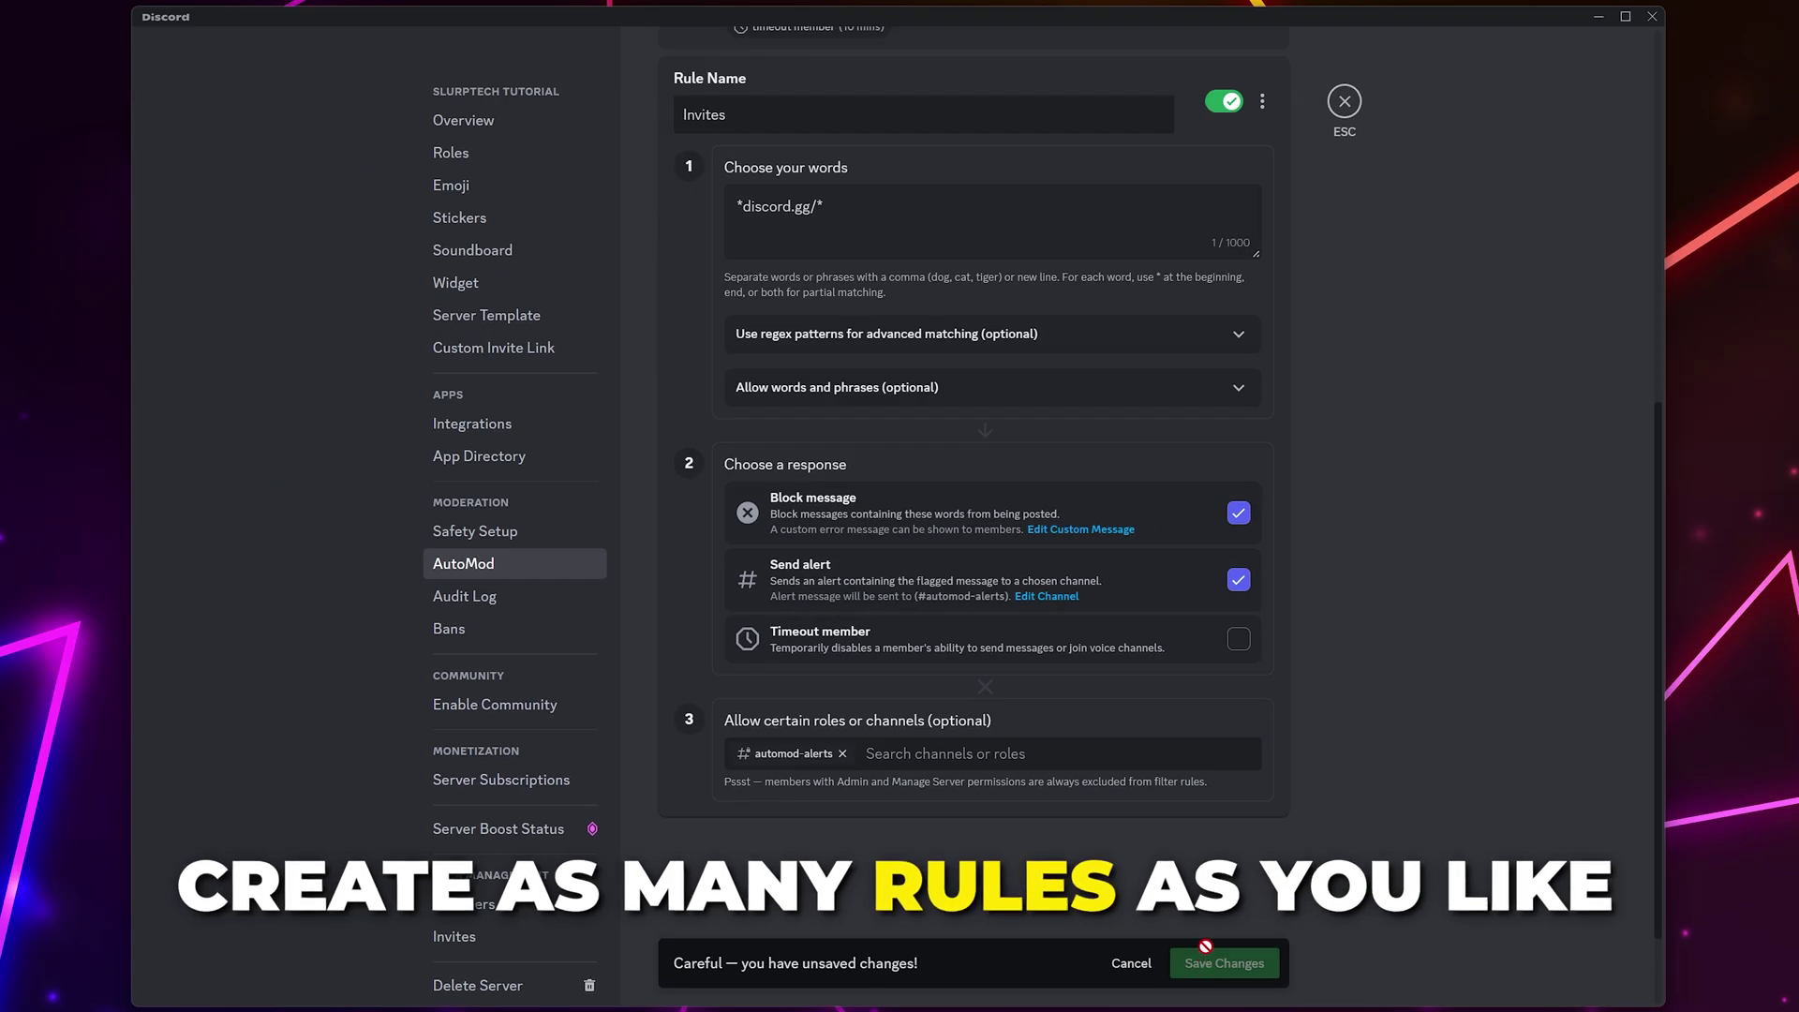
Save the Invites rule and exit Server Settings back to #automod-alerts
click(1335, 948)
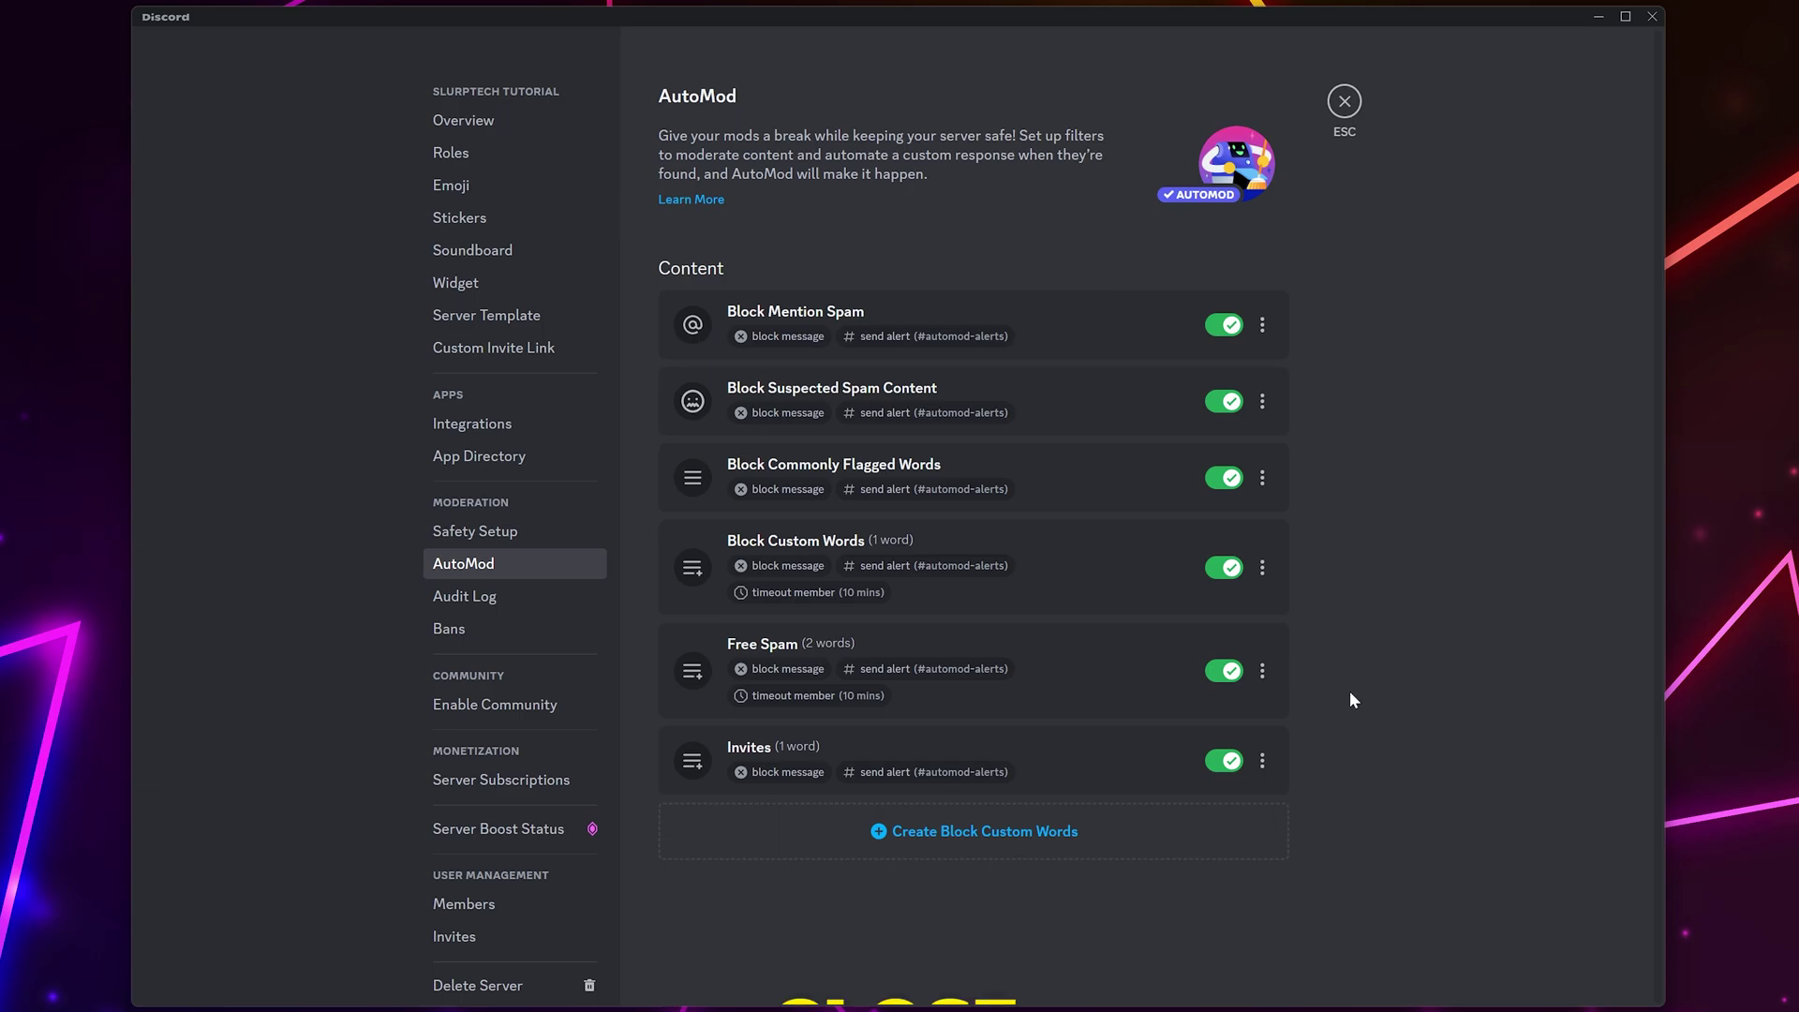
click(1336, 103)
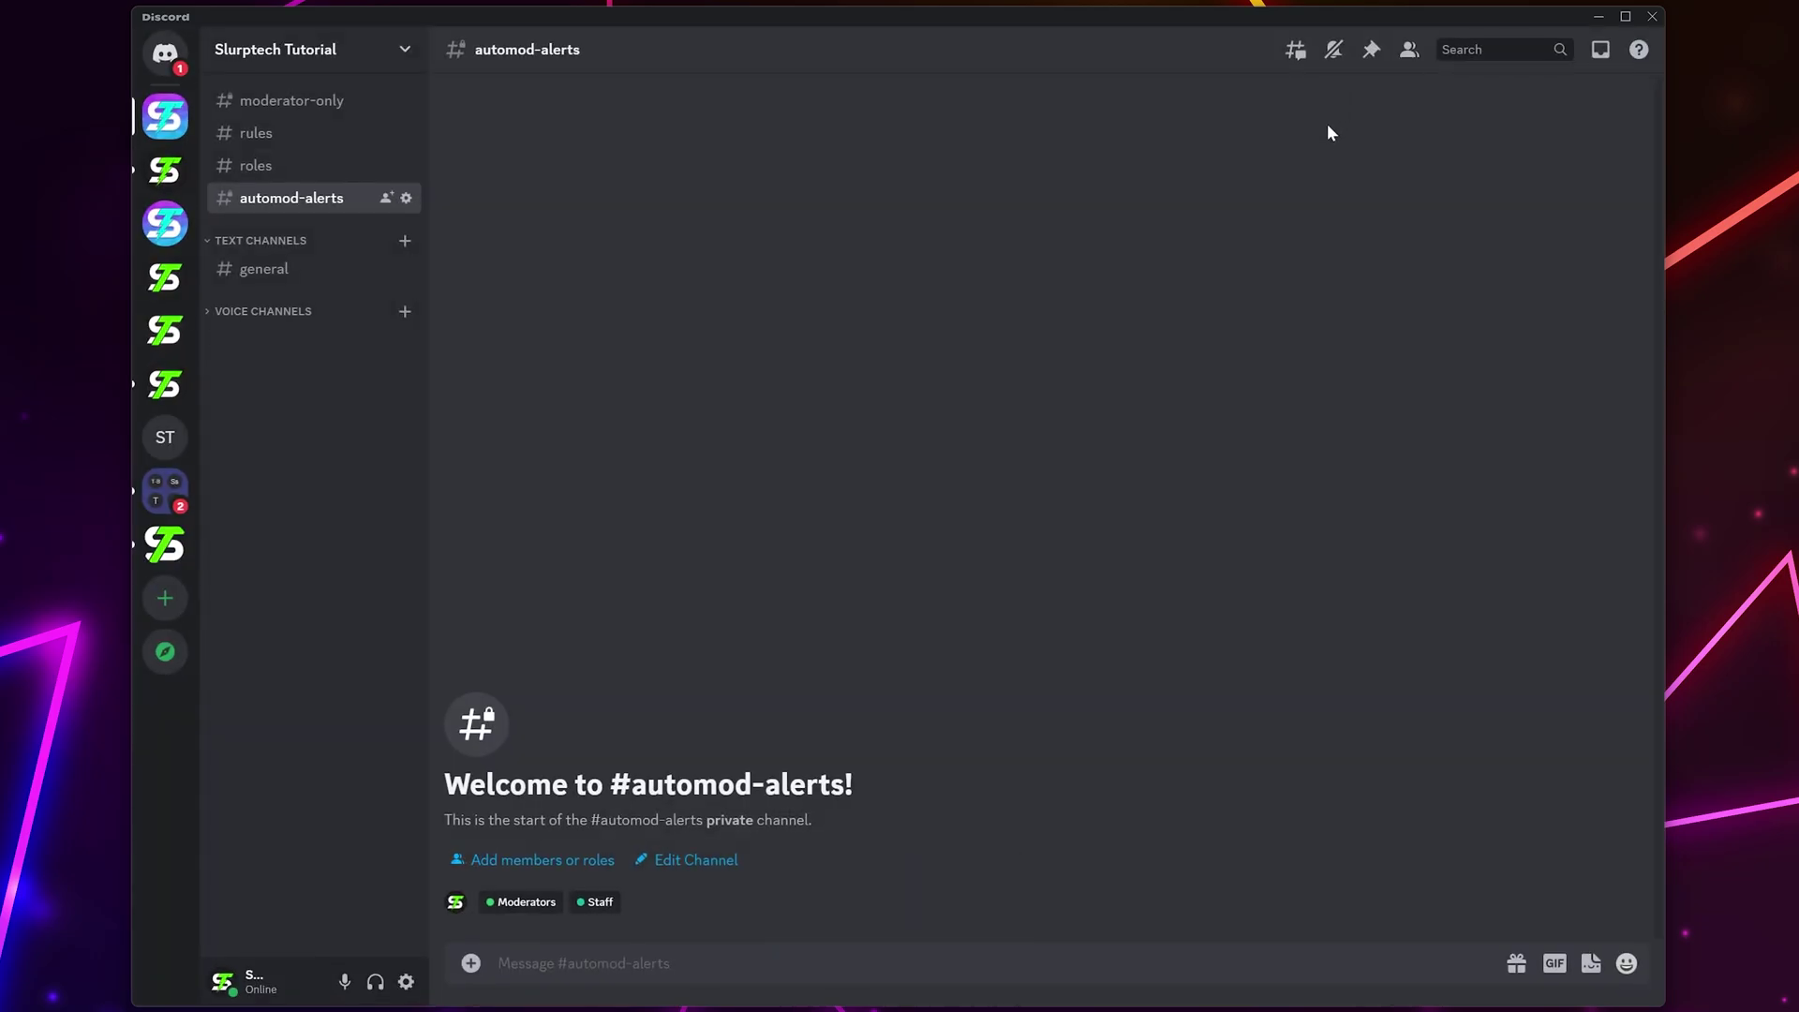